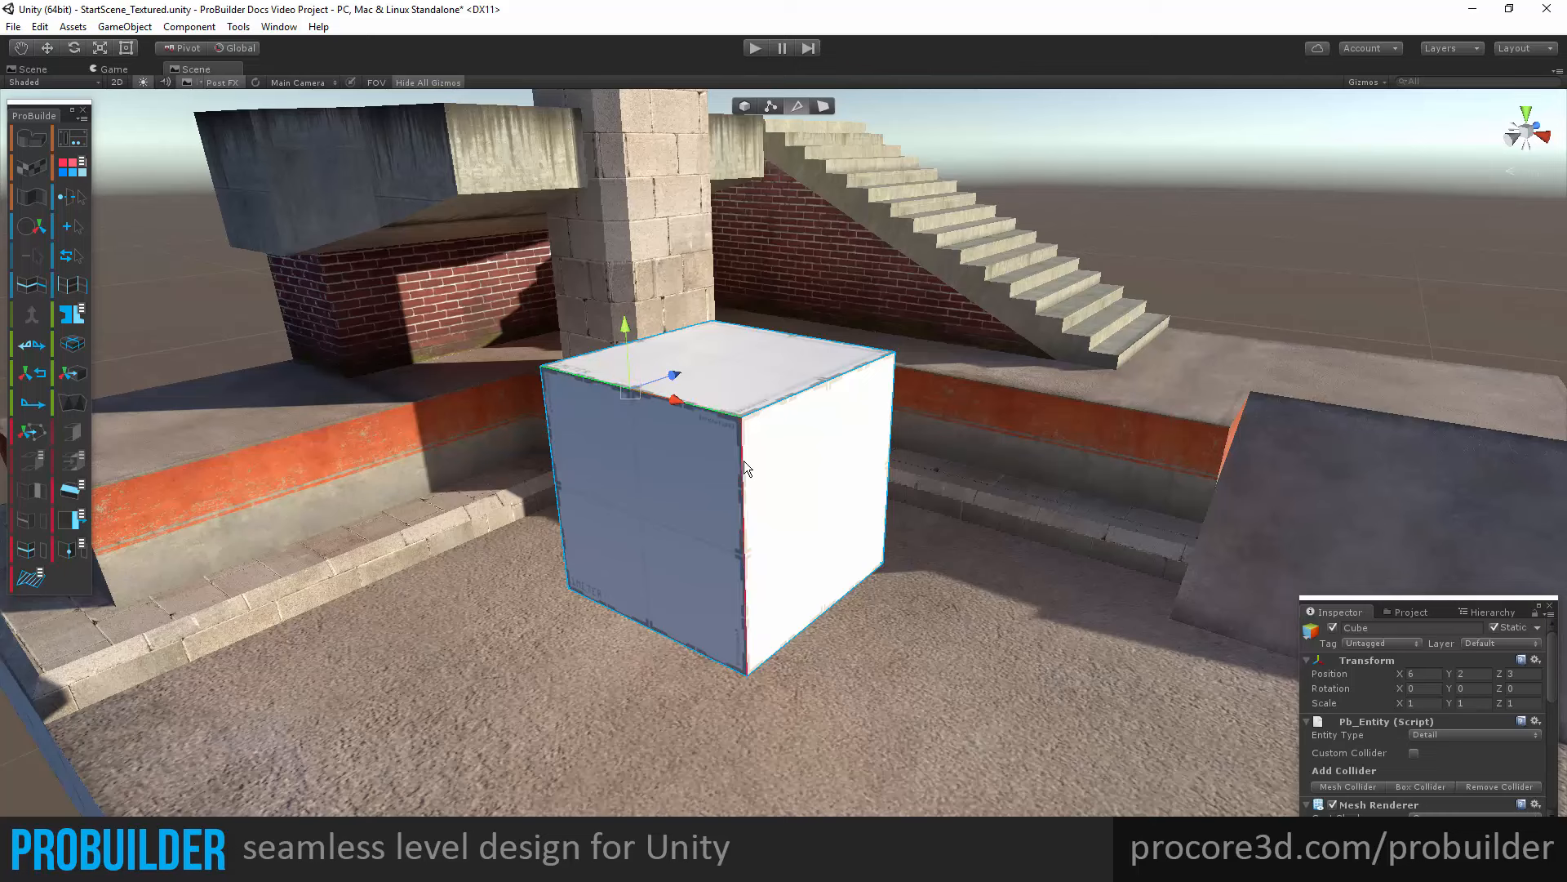
Bevel the three cube edges meeting at the near top corner and check the bevel distance setting.
left_click(743, 460)
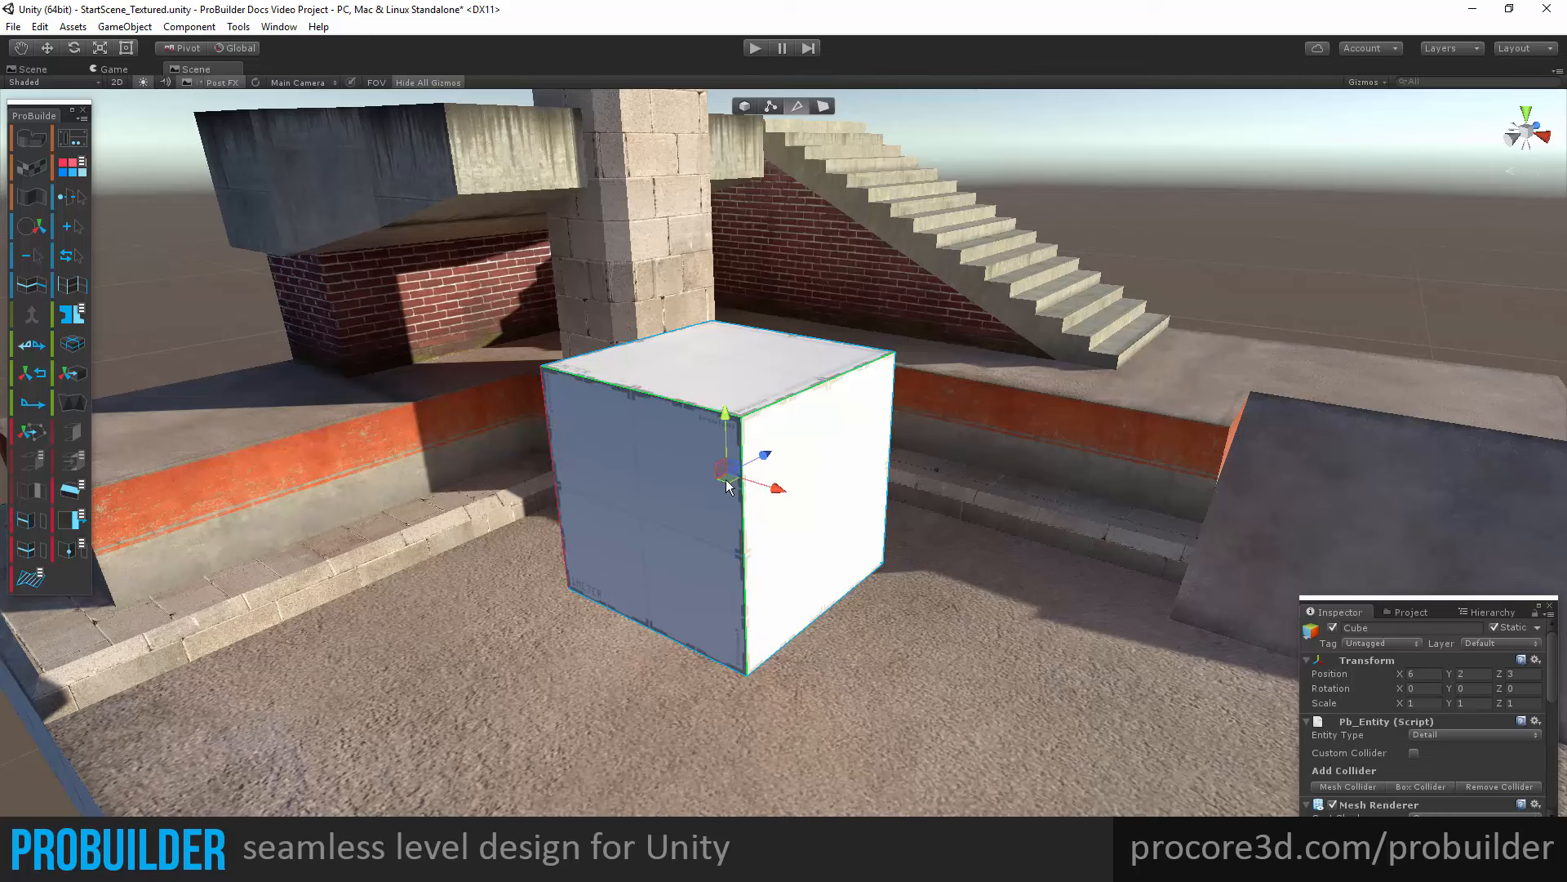
left_click(73, 491)
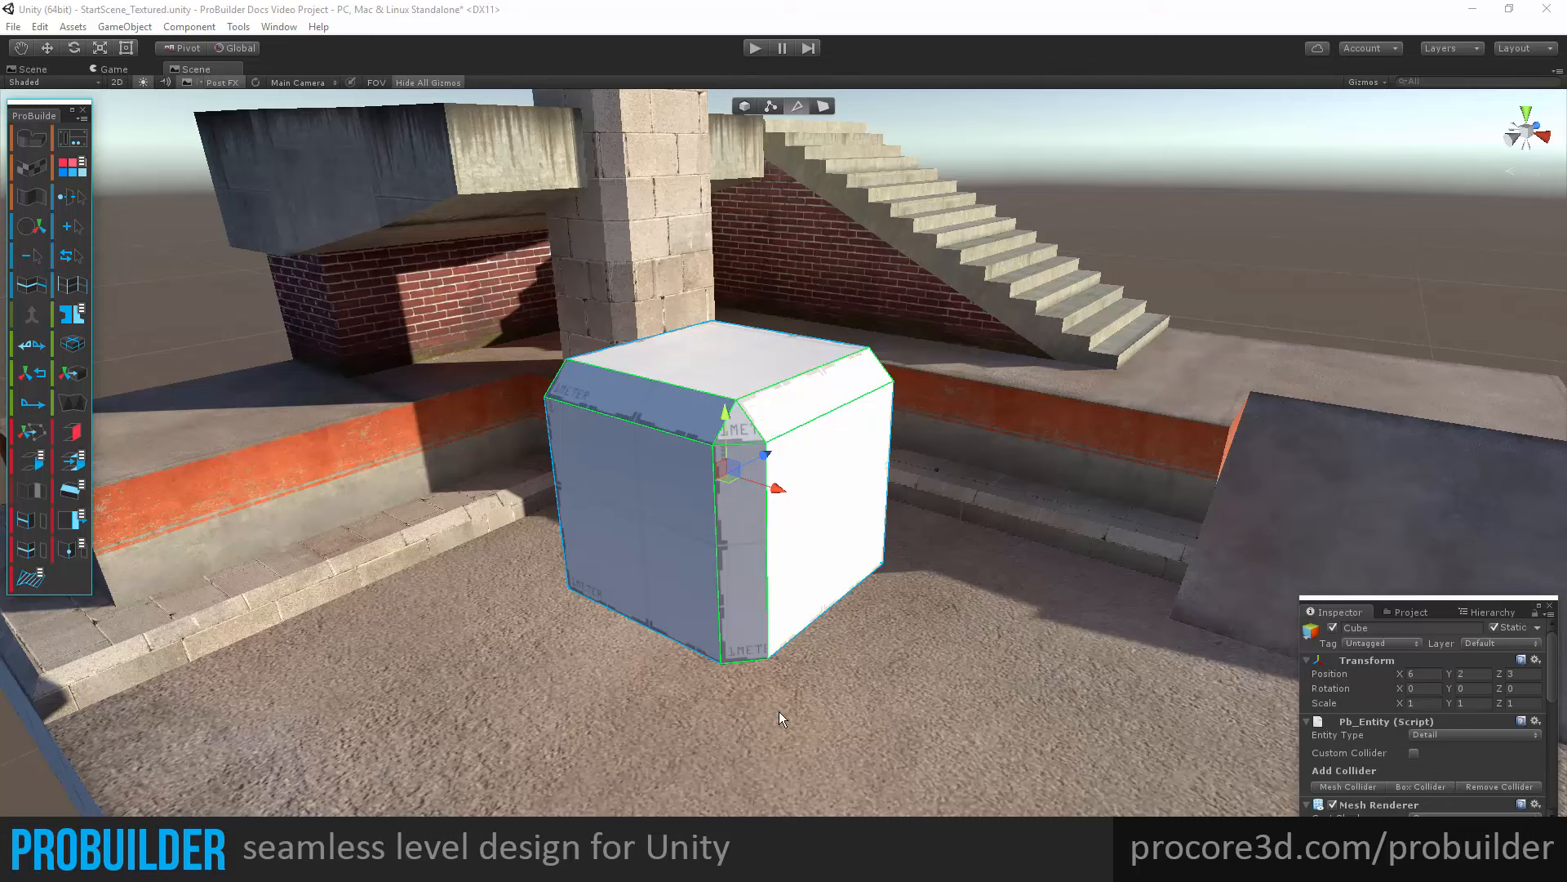
key("alt")
left_click(75, 493, "alt")
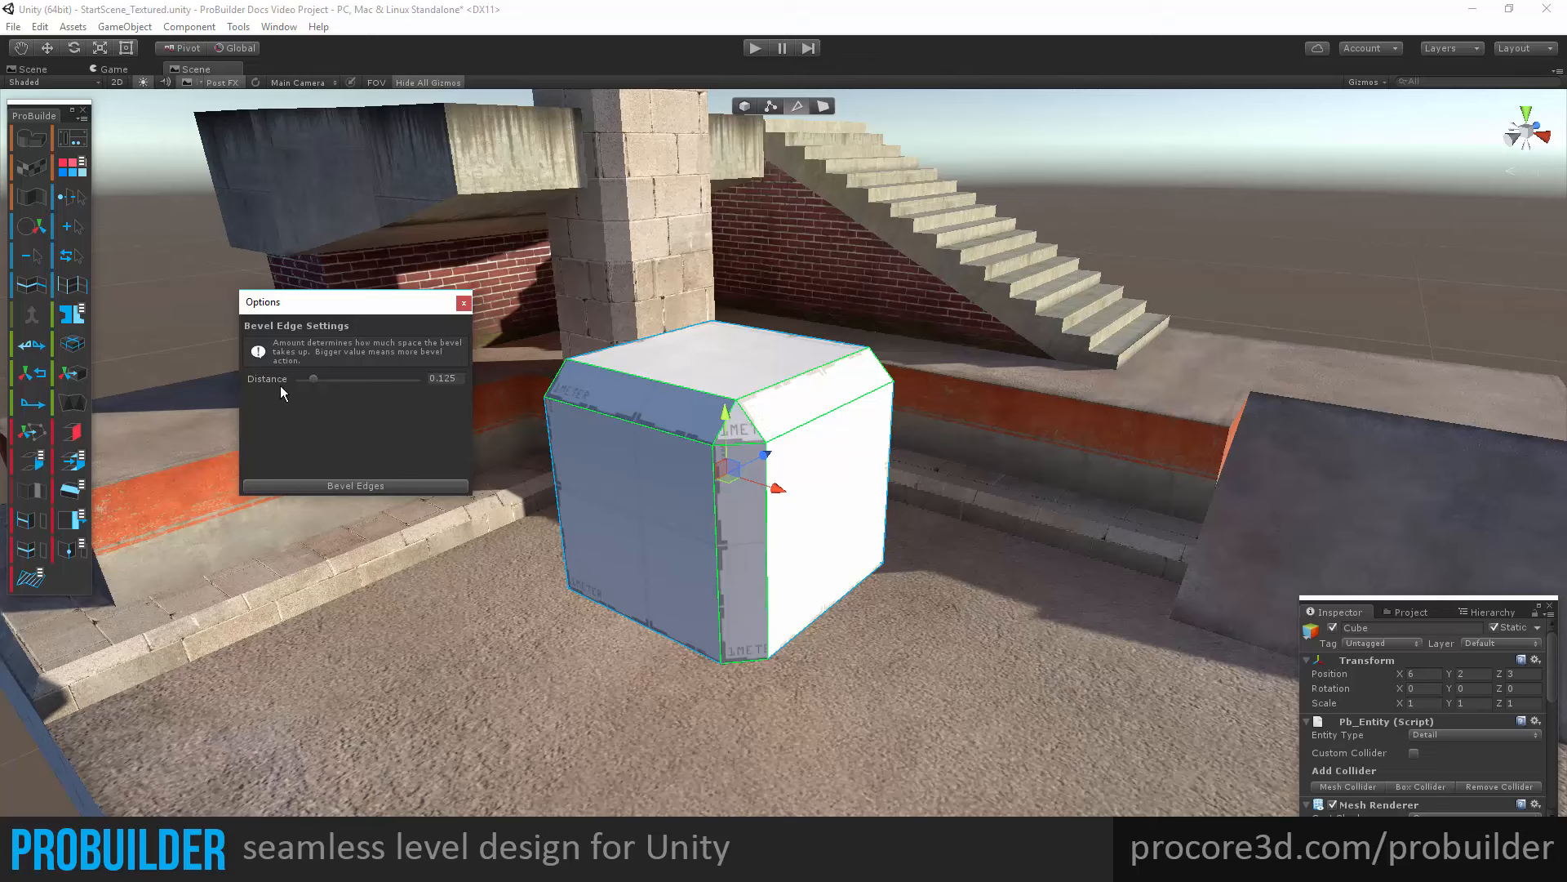
left_click(463, 304)
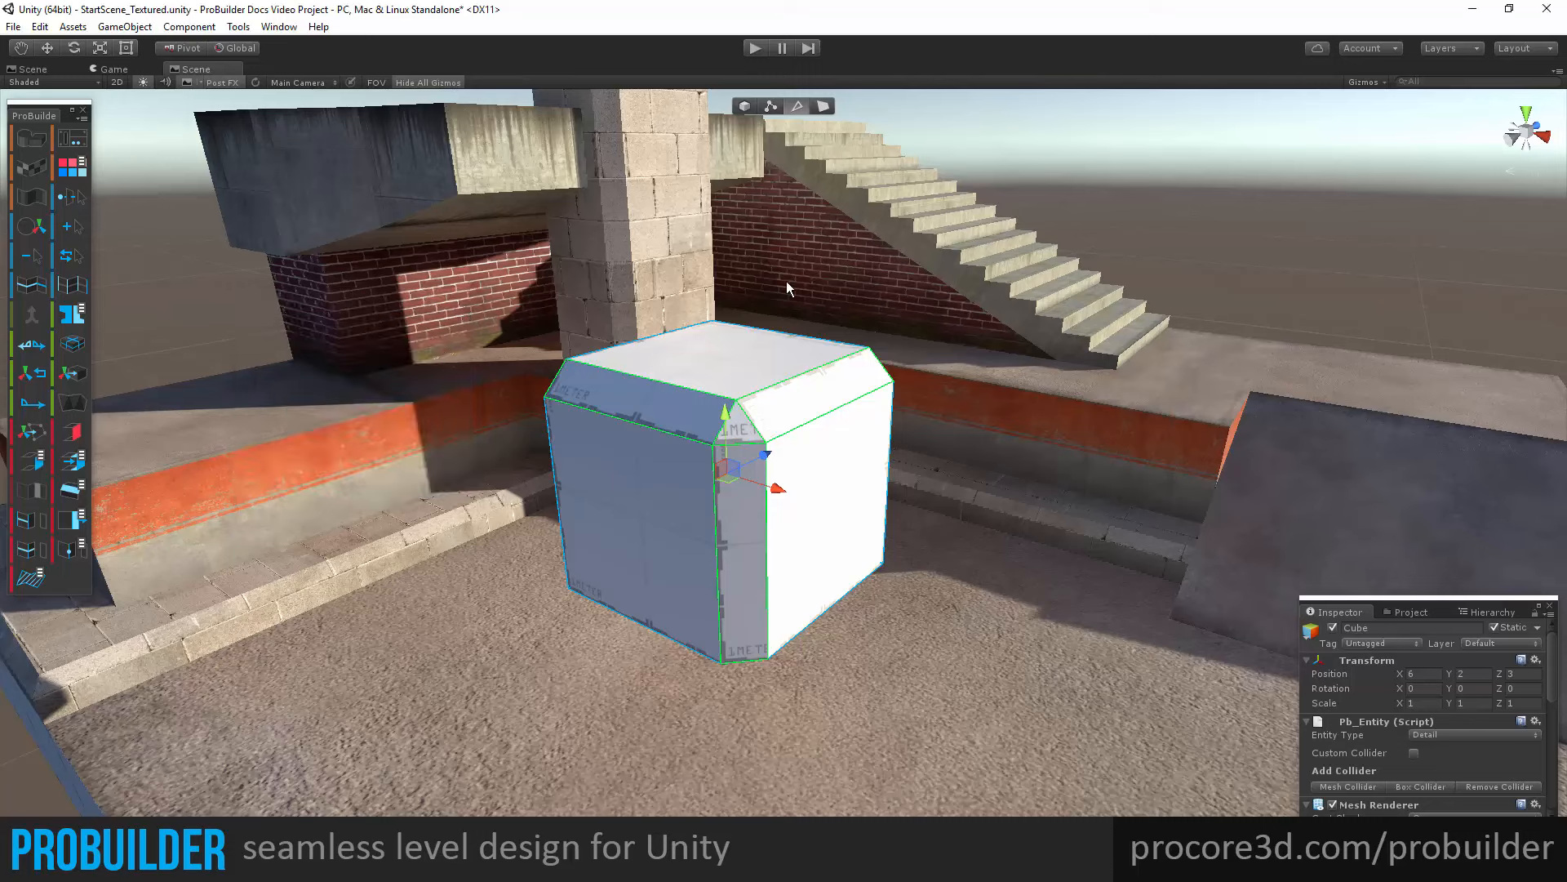
Delete the cube's front face together with its adjoining top and vertical bevel faces and the corner triangle.
left_click(823, 107)
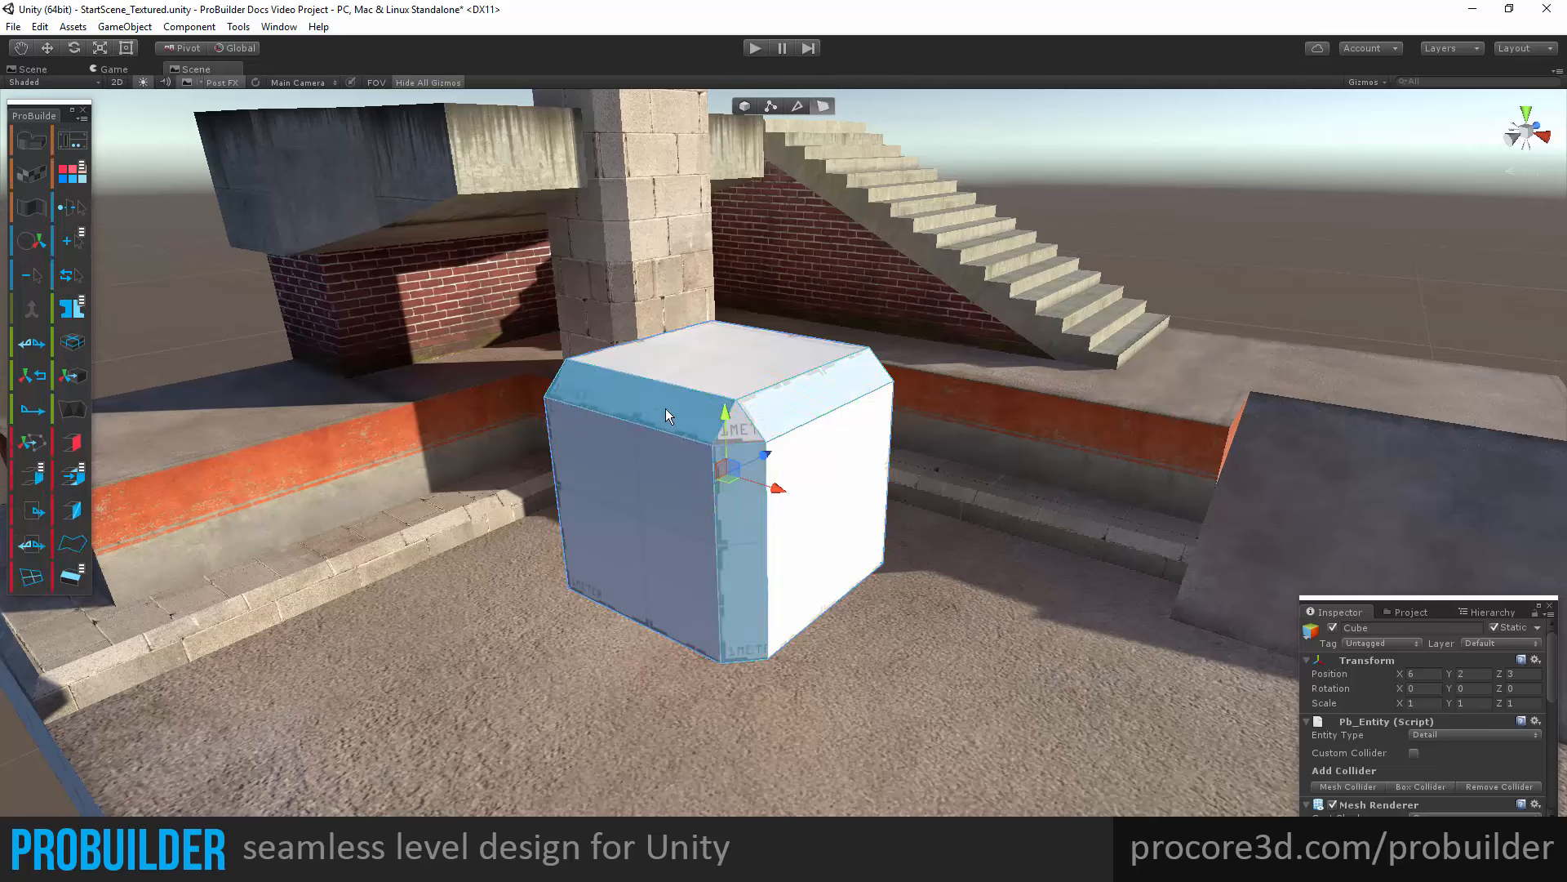
left_click(663, 480)
left_click(745, 436, "shift")
key("BackSpace")
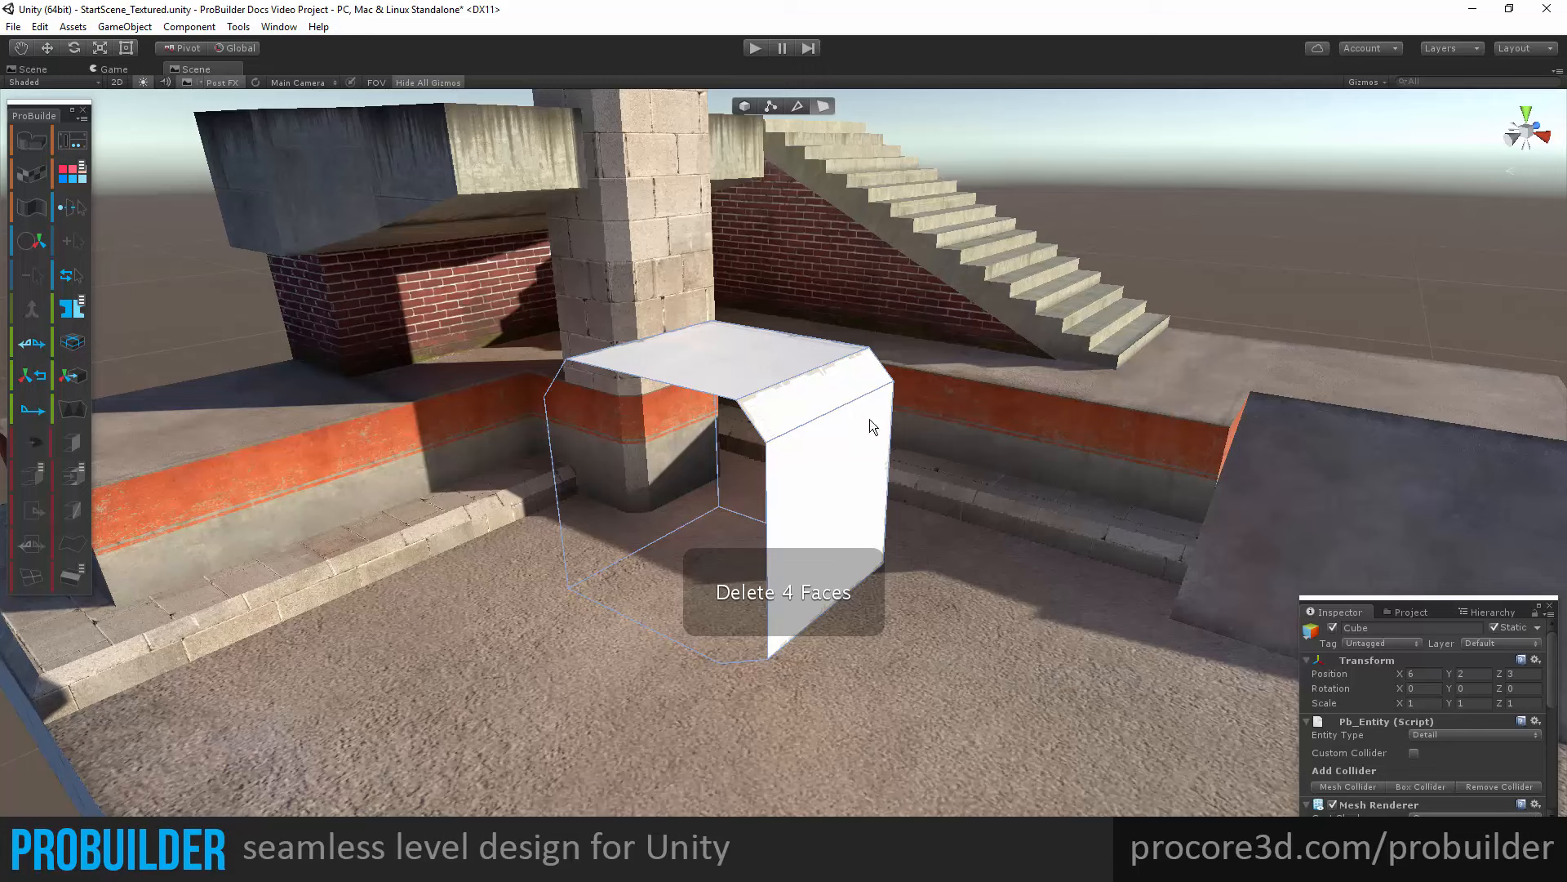
Fill the whole front opening from its top border edge using Fill Hole with Fill Entire Hole enabled.
left_click(796, 107)
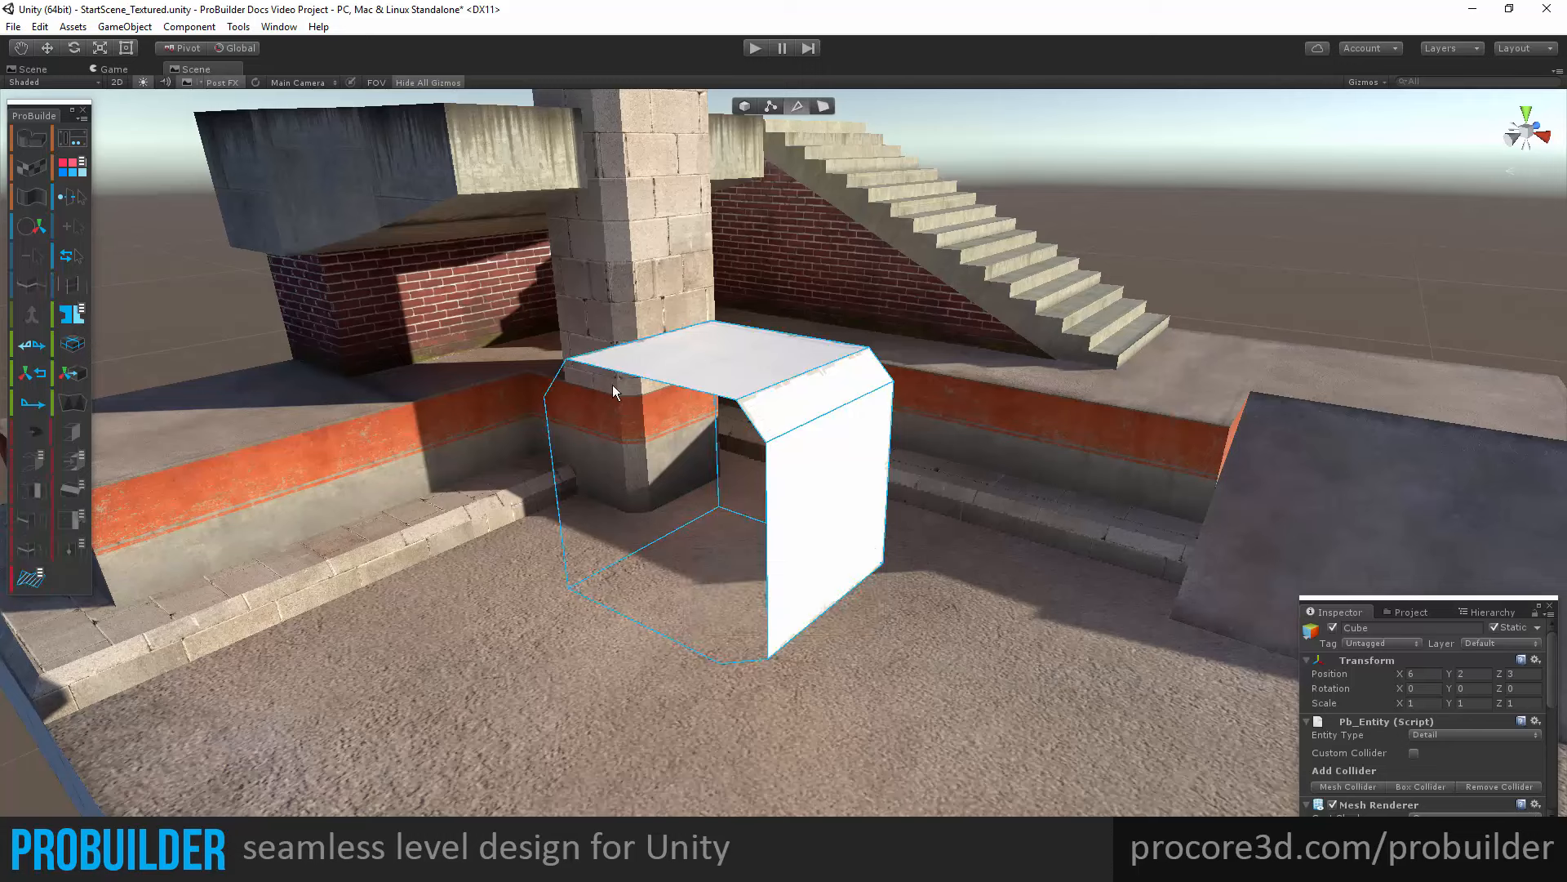
left_click(650, 377)
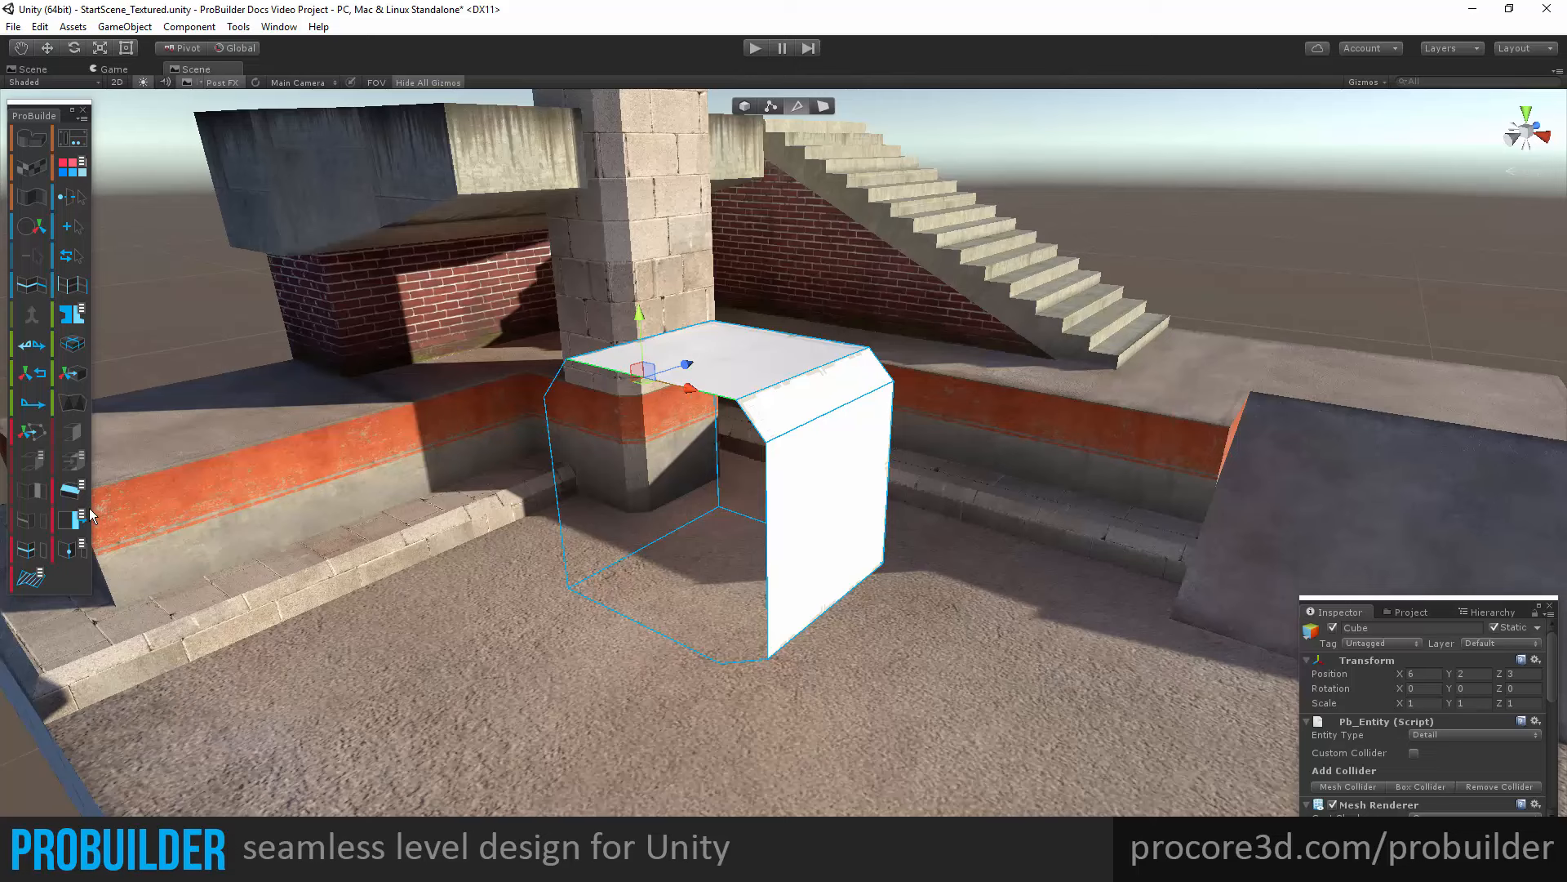
left_click(35, 577, "alt")
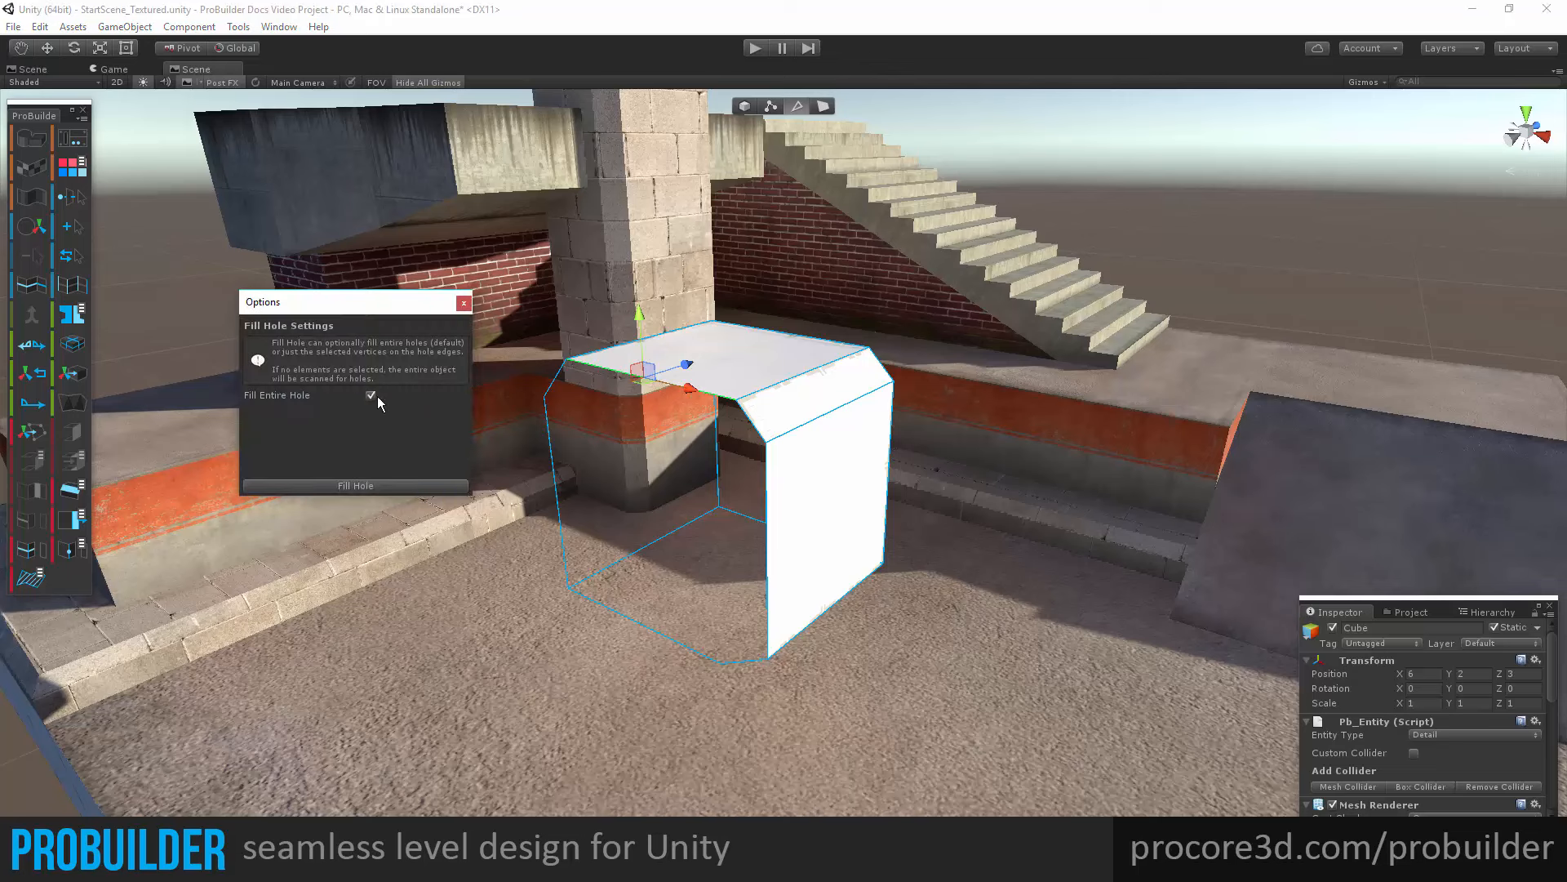
left_click_drag(392, 303, 338, 230)
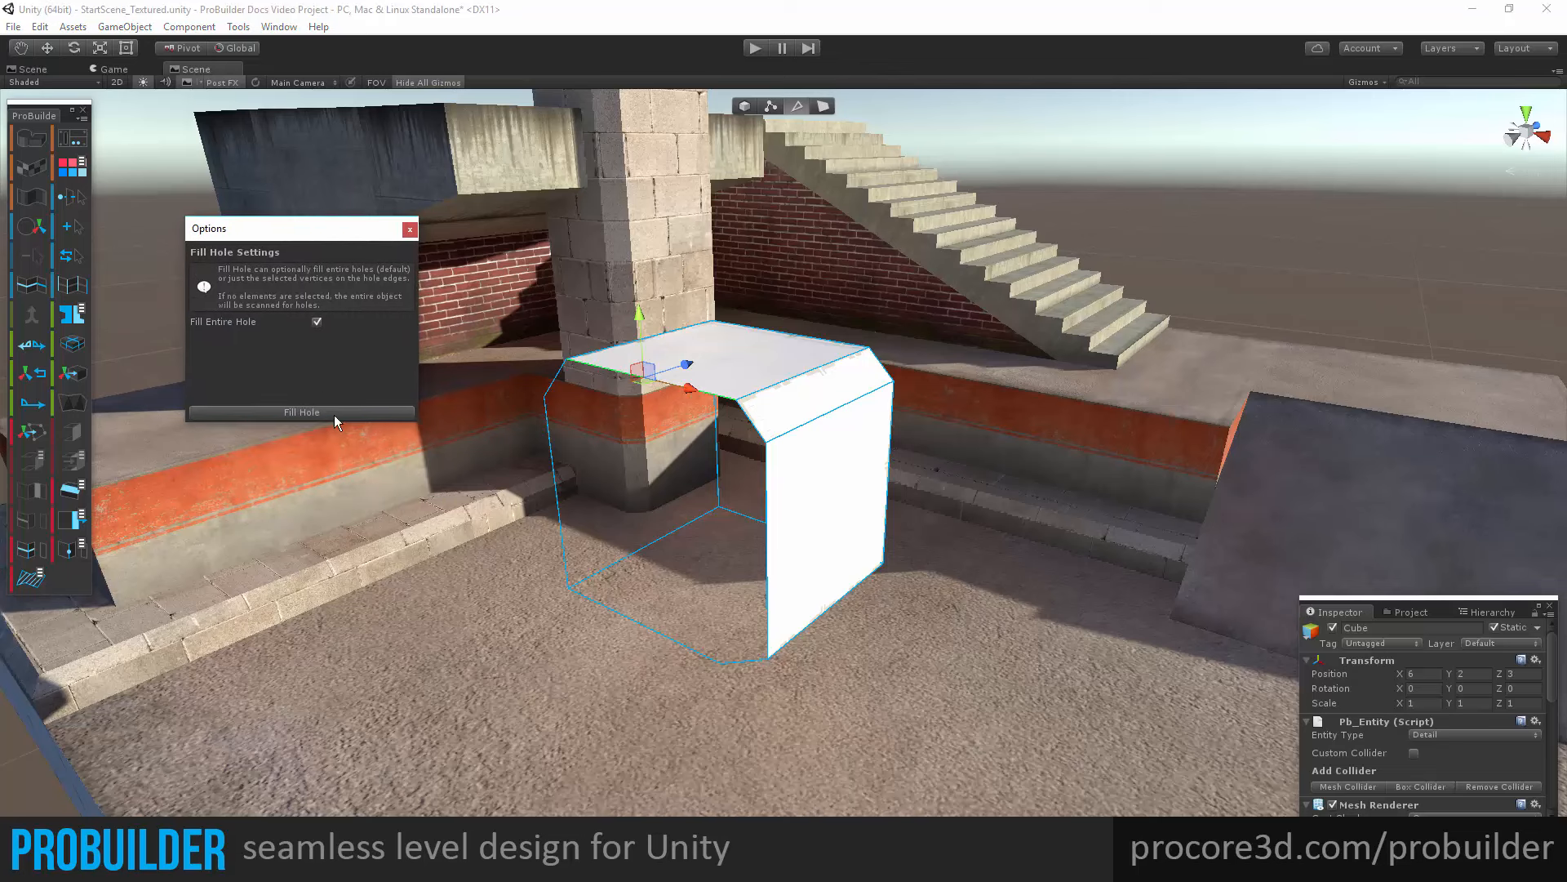
left_click(345, 413)
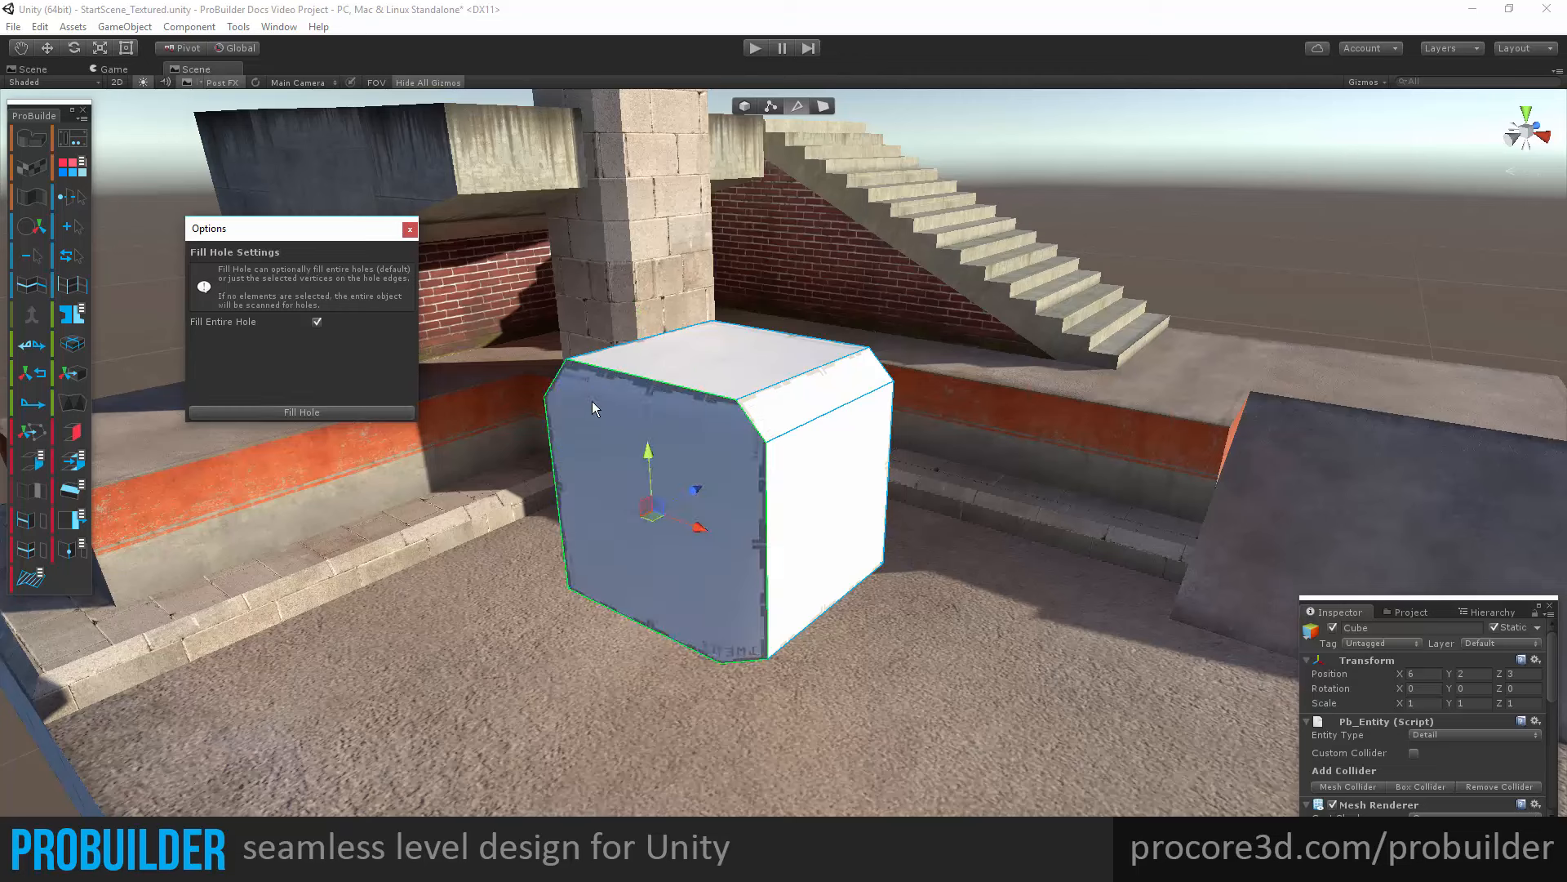
Replace the filled front face with a partial fill from the opening's top, upper corner, far vertical and bottom edges, with Fill Entire Hole off.
left_click(317, 322)
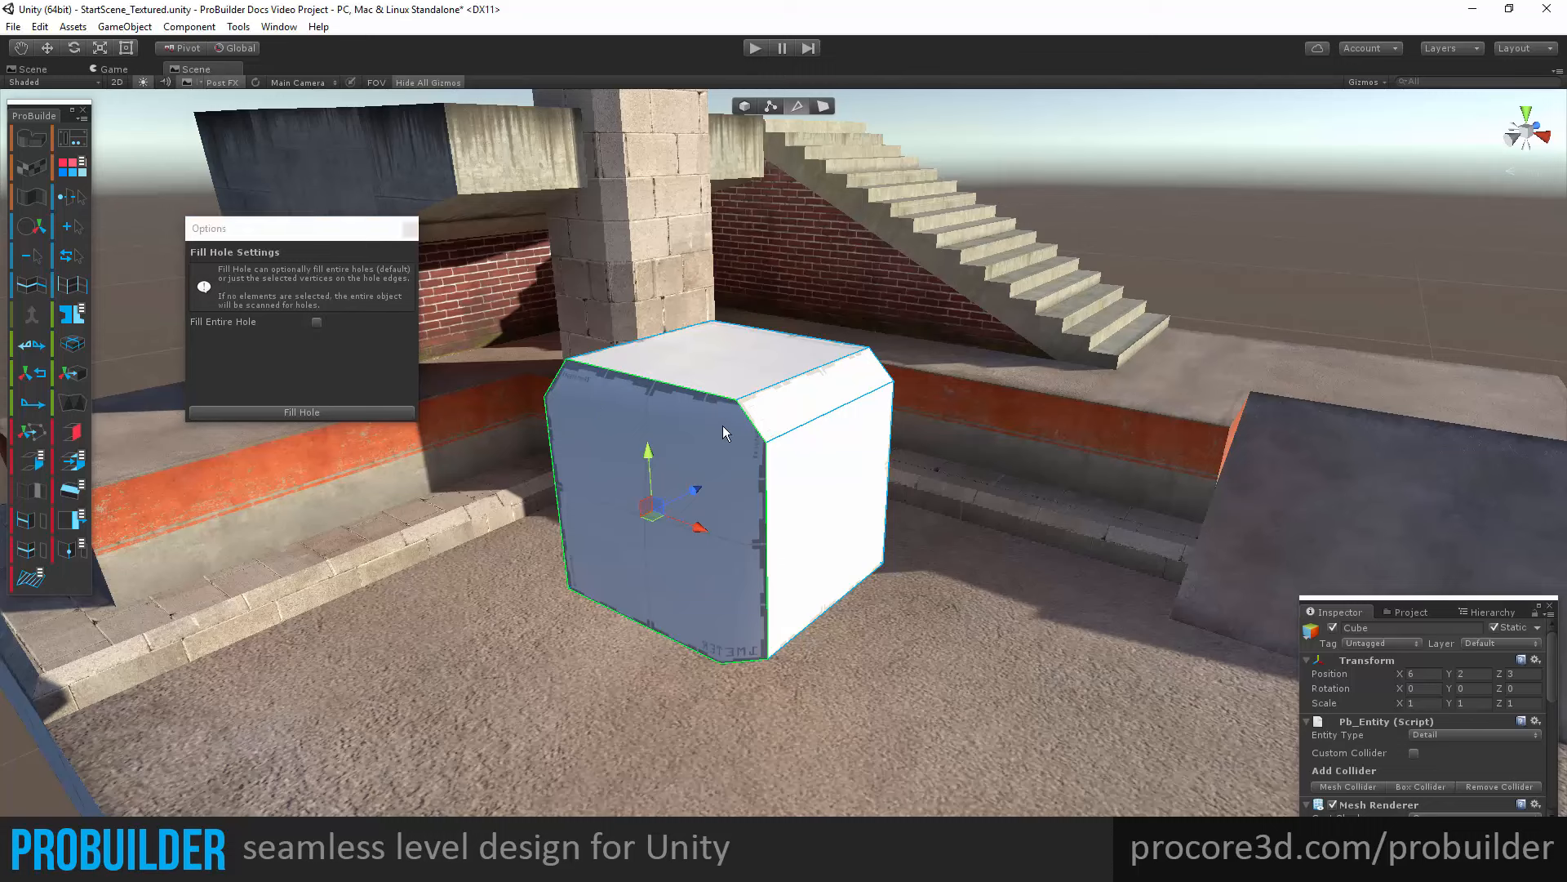
key("Delete")
left_click(684, 392)
left_click(556, 388, "shift")
left_click(557, 427, "shift")
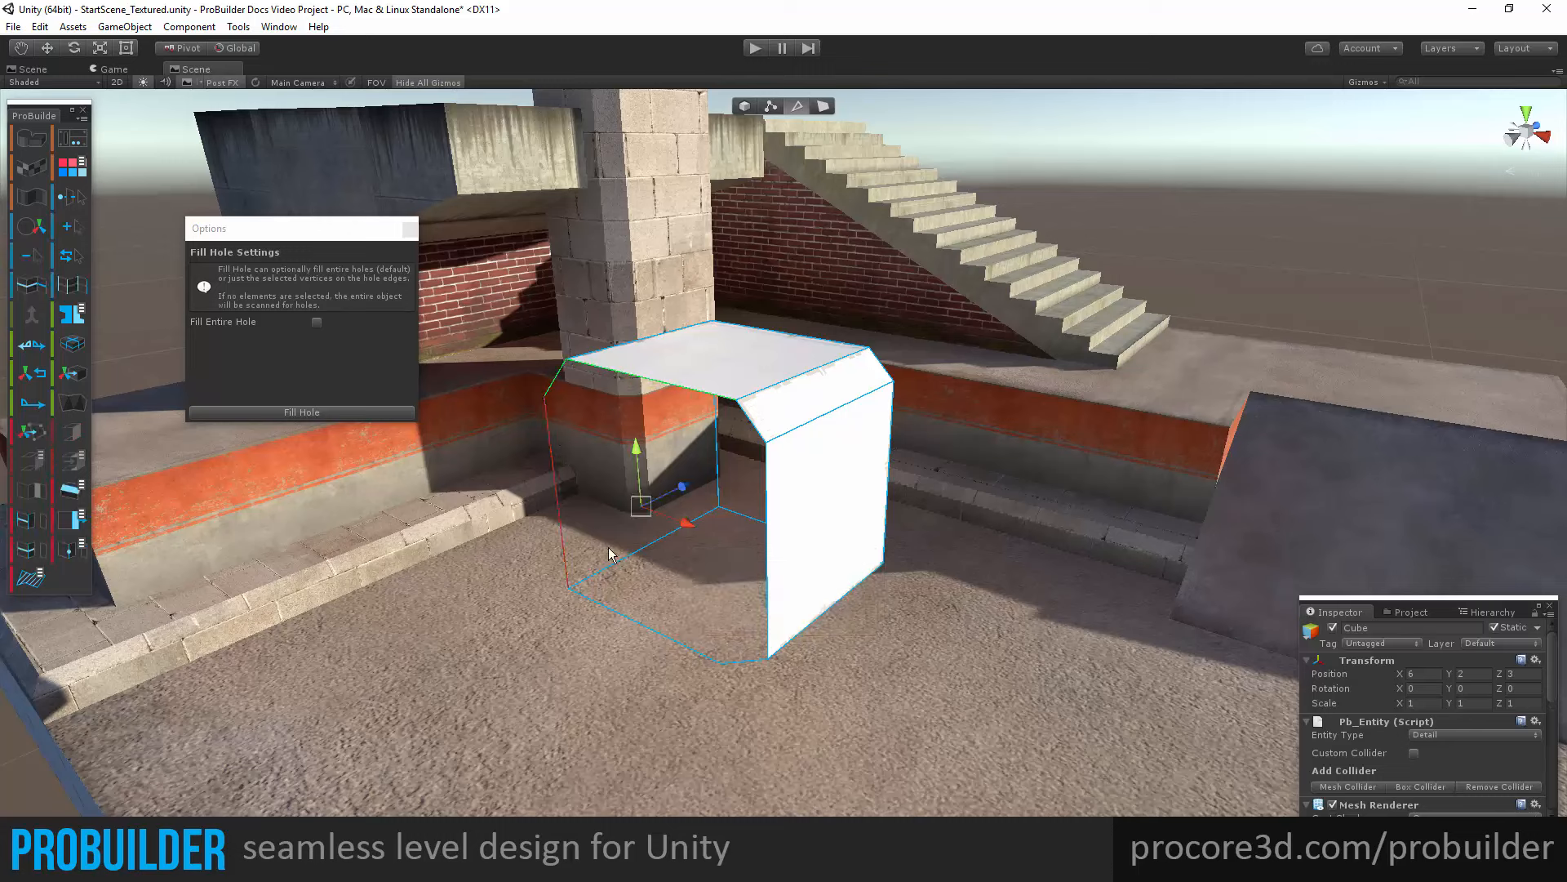
left_click(649, 622, "shift")
left_click(325, 411)
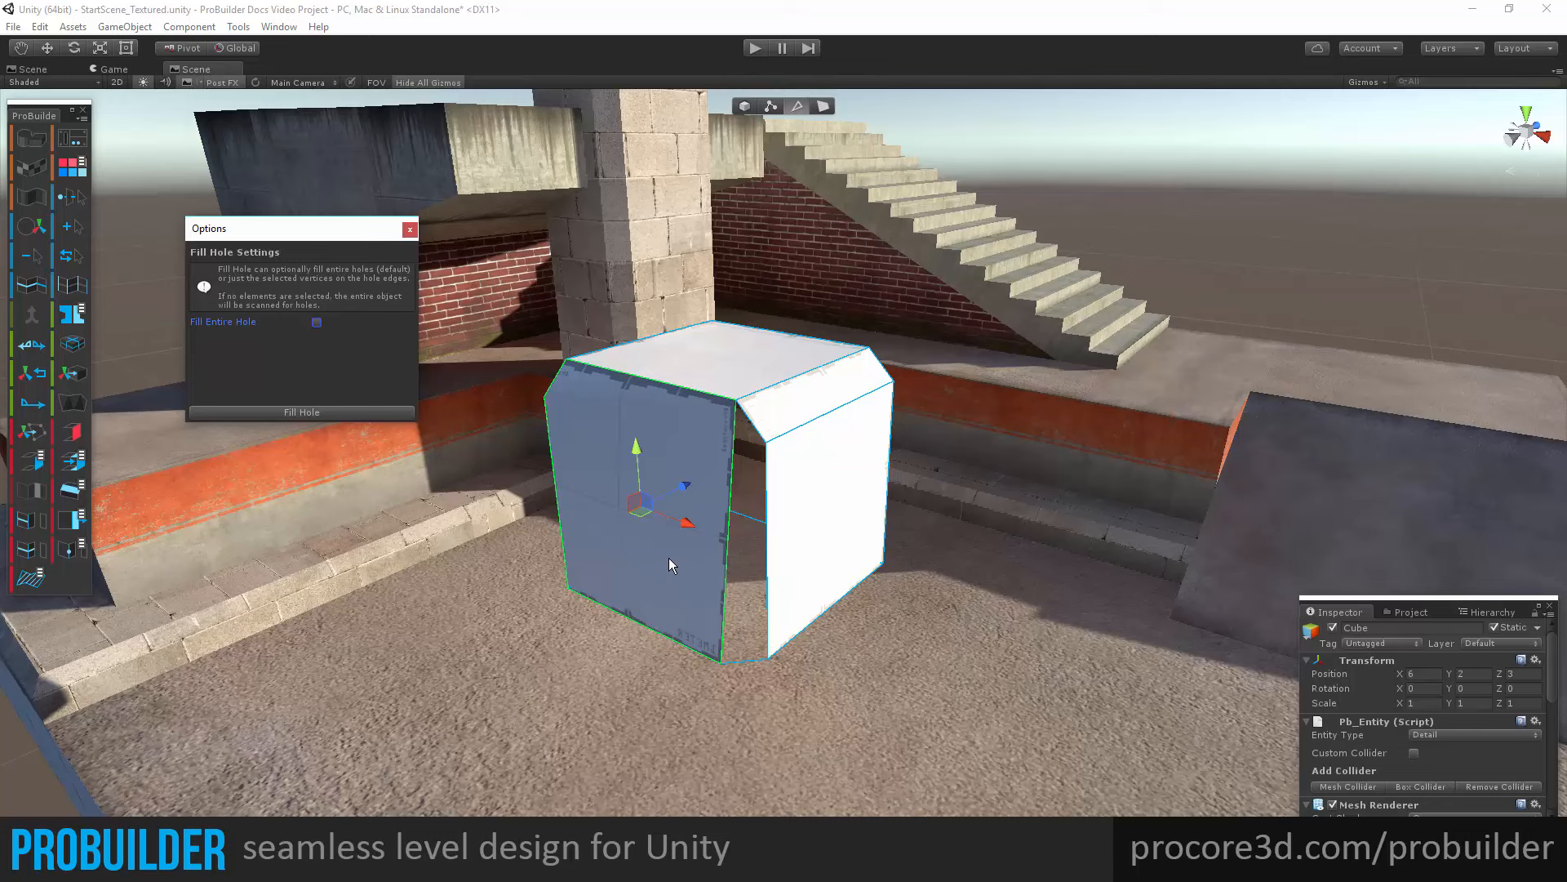
left_click(409, 231)
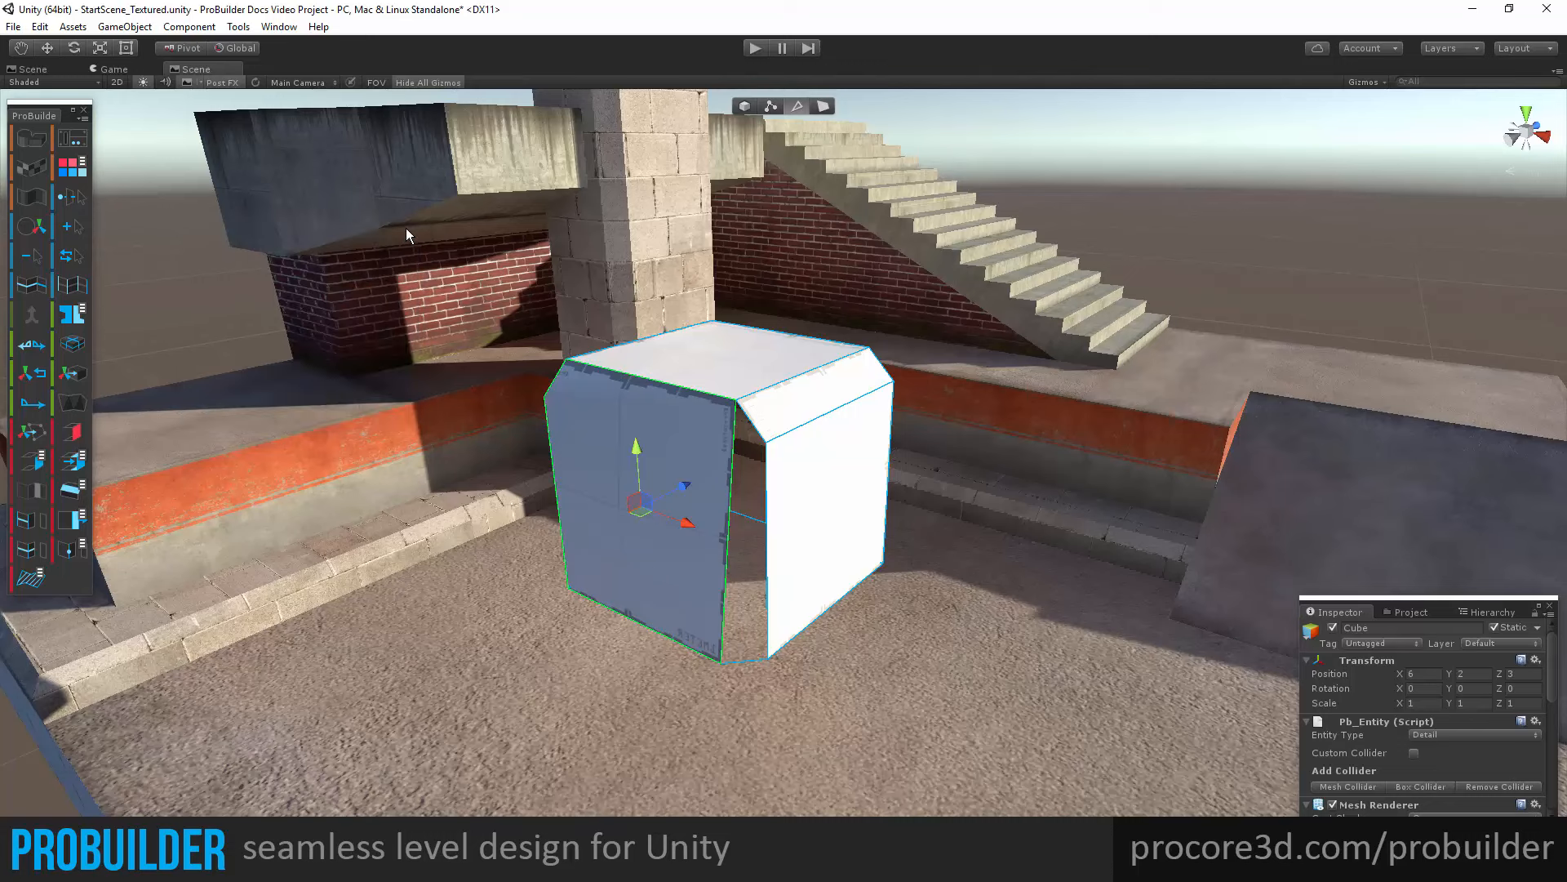
Select all border edges of the remaining gap with Select Hole, starting from the front face's vertical edge.
left_click(733, 449)
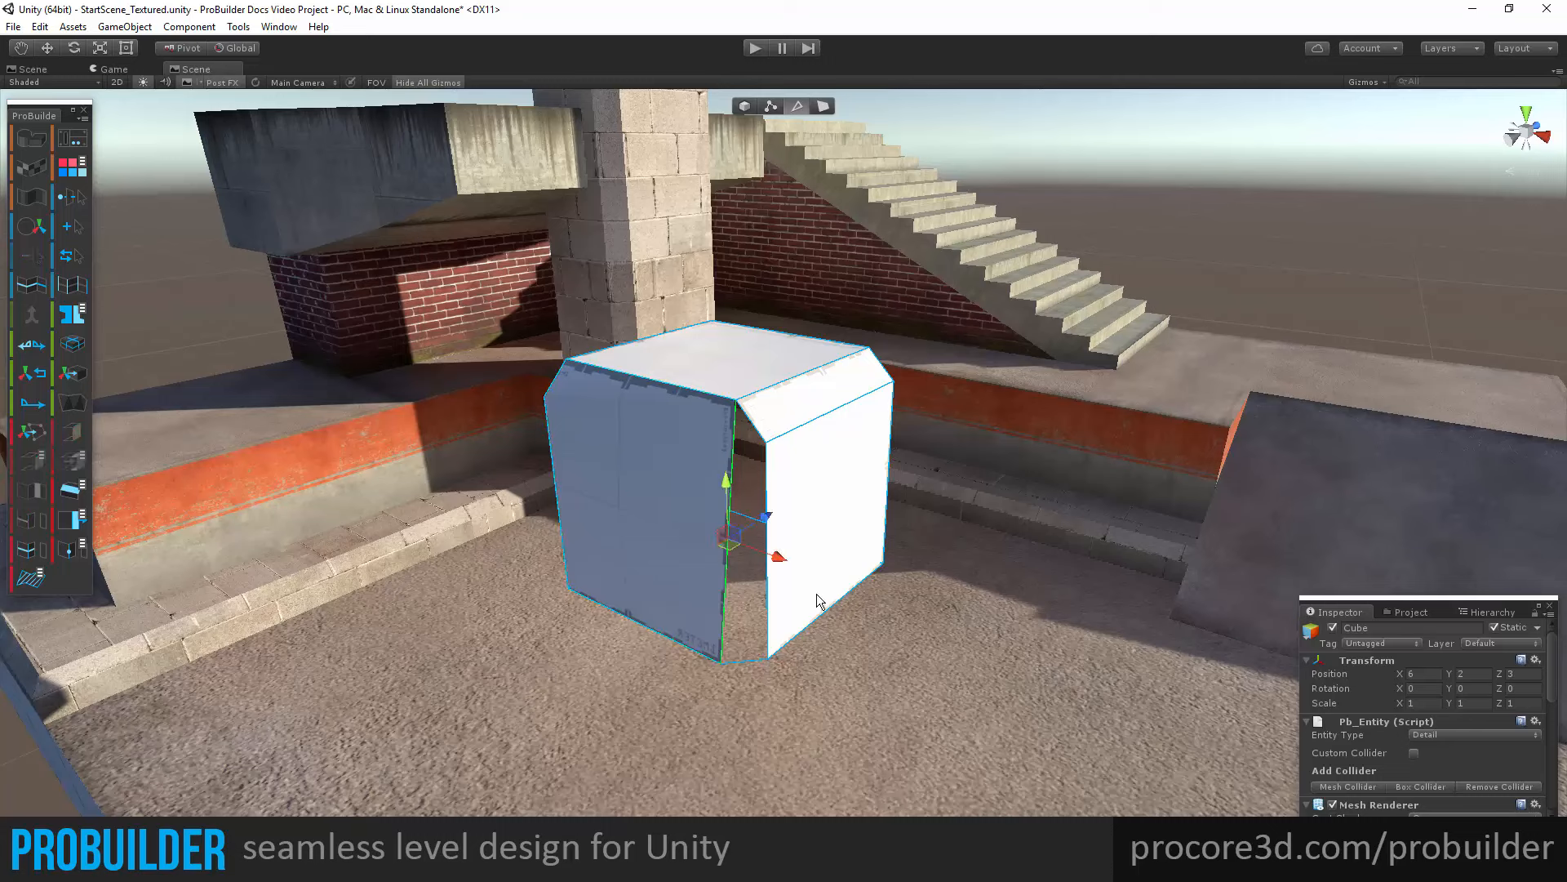
left_click(238, 27)
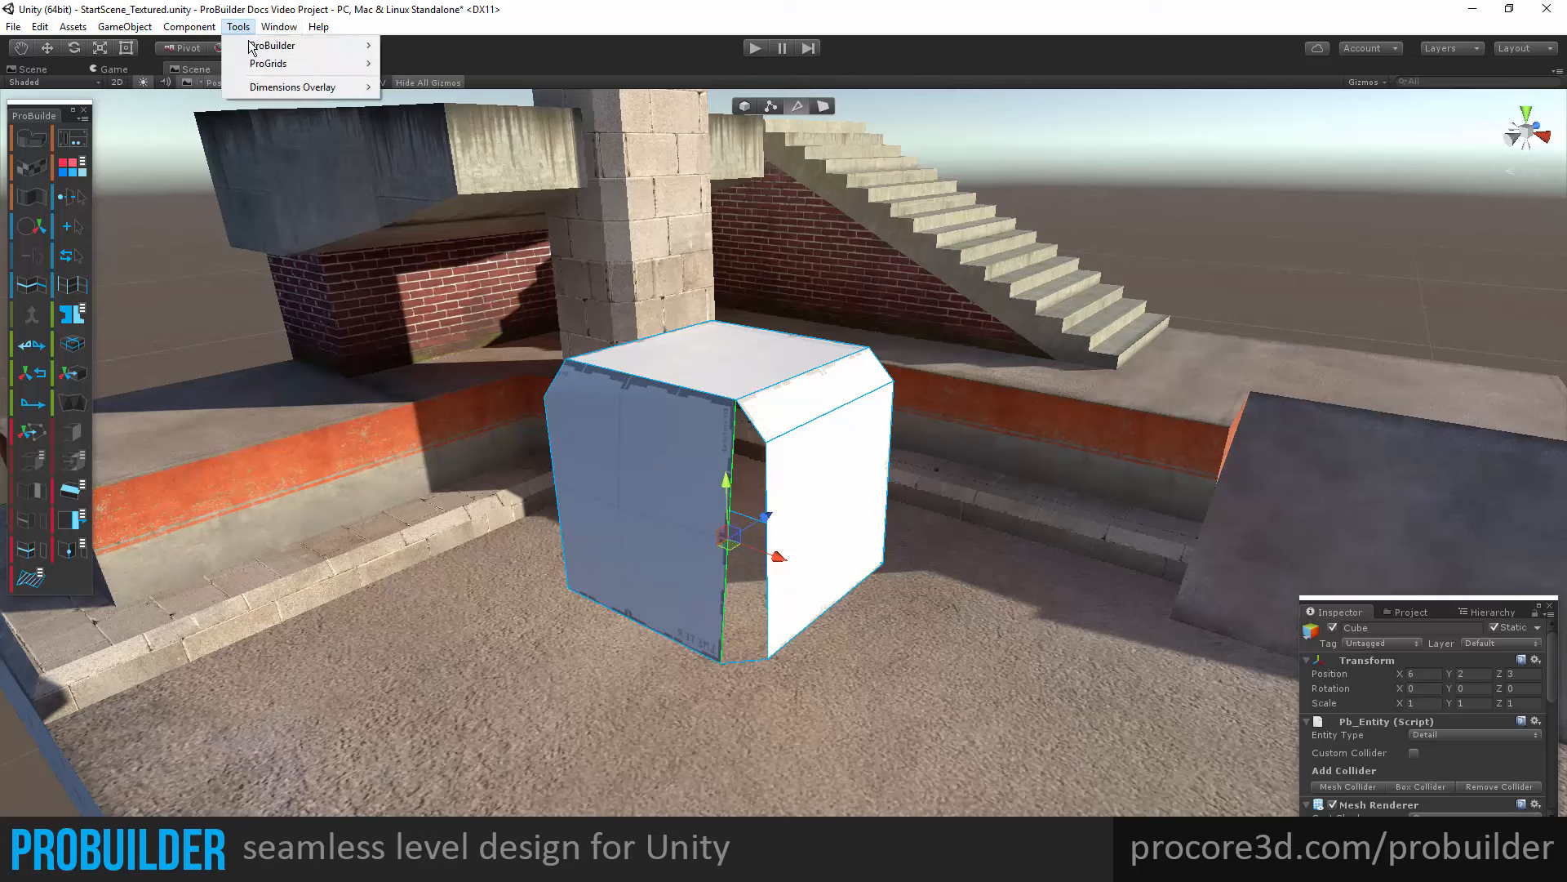
mouse_move(274, 46)
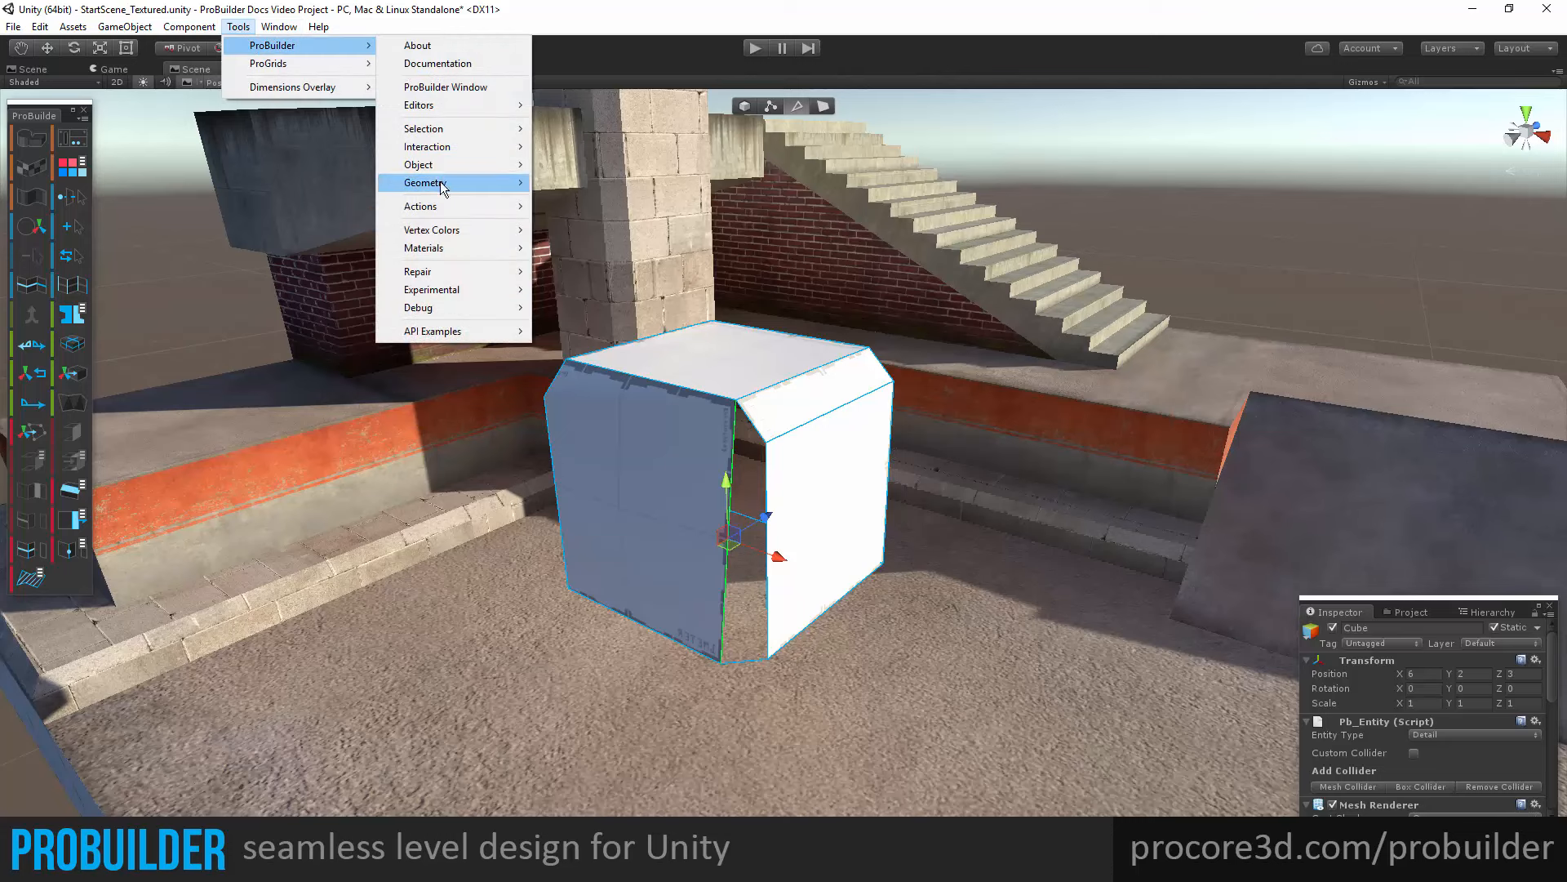
mouse_move(441, 128)
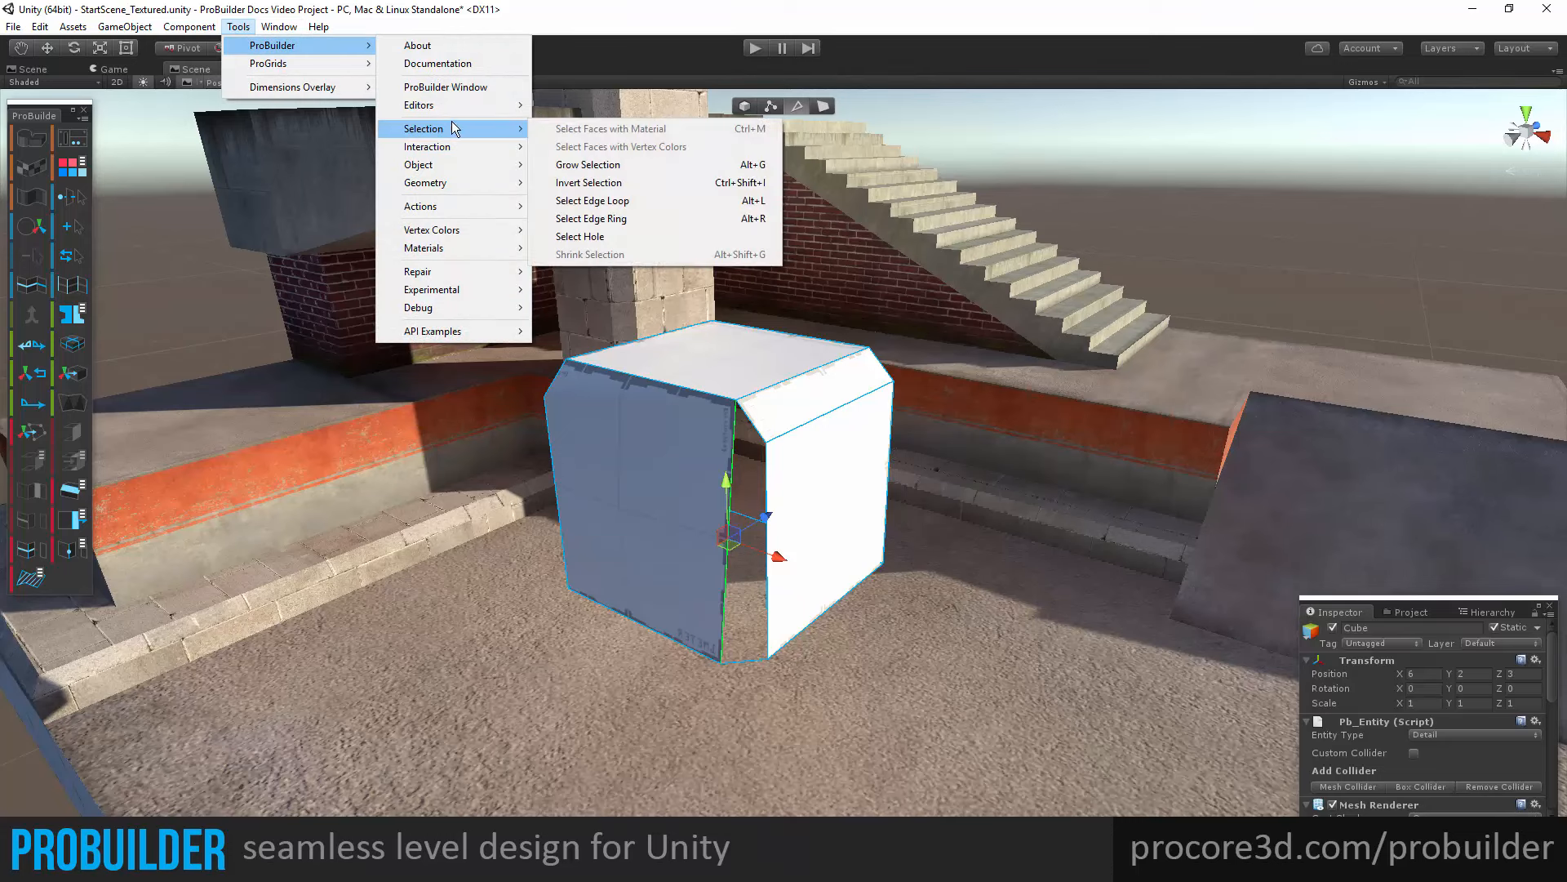
left_click(622, 236)
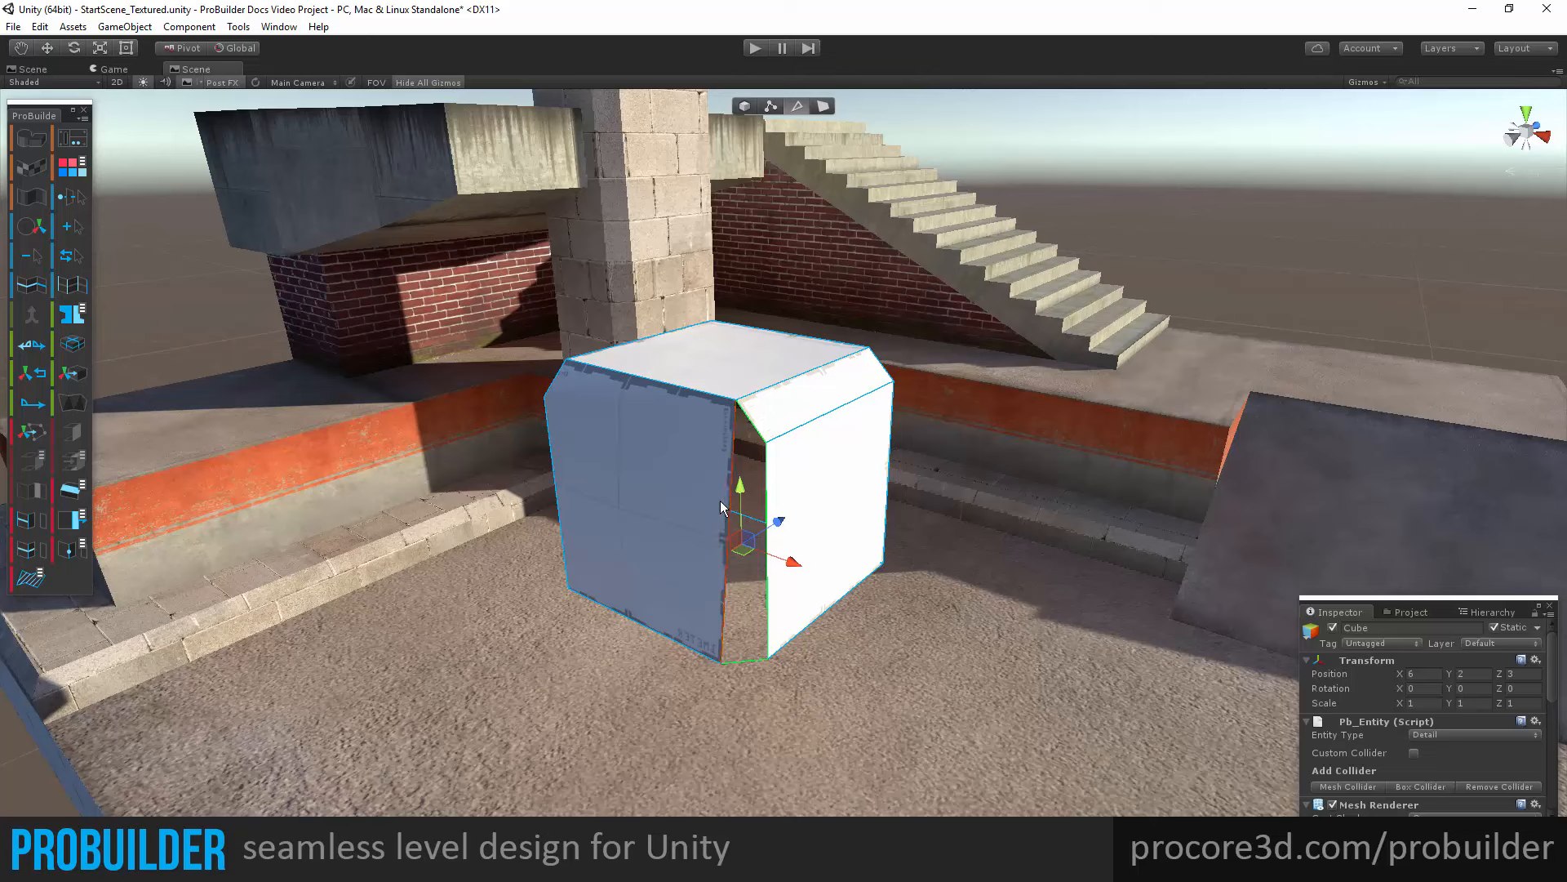
Select the upper edge of the side bevel and open the Extrude Edges settings.
left_click(722, 538)
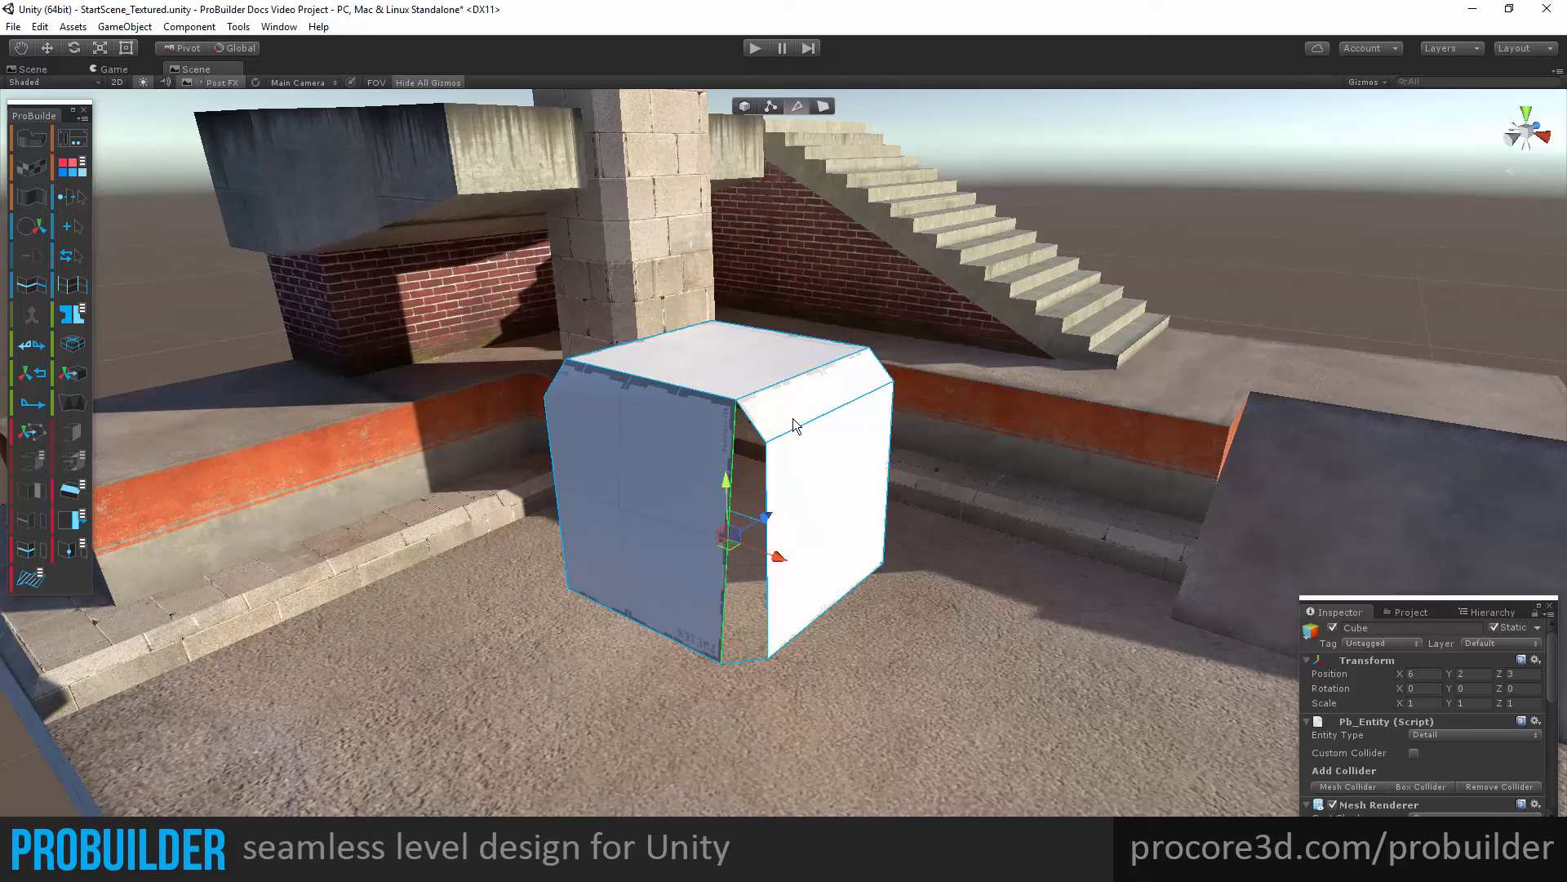
left_click(778, 389)
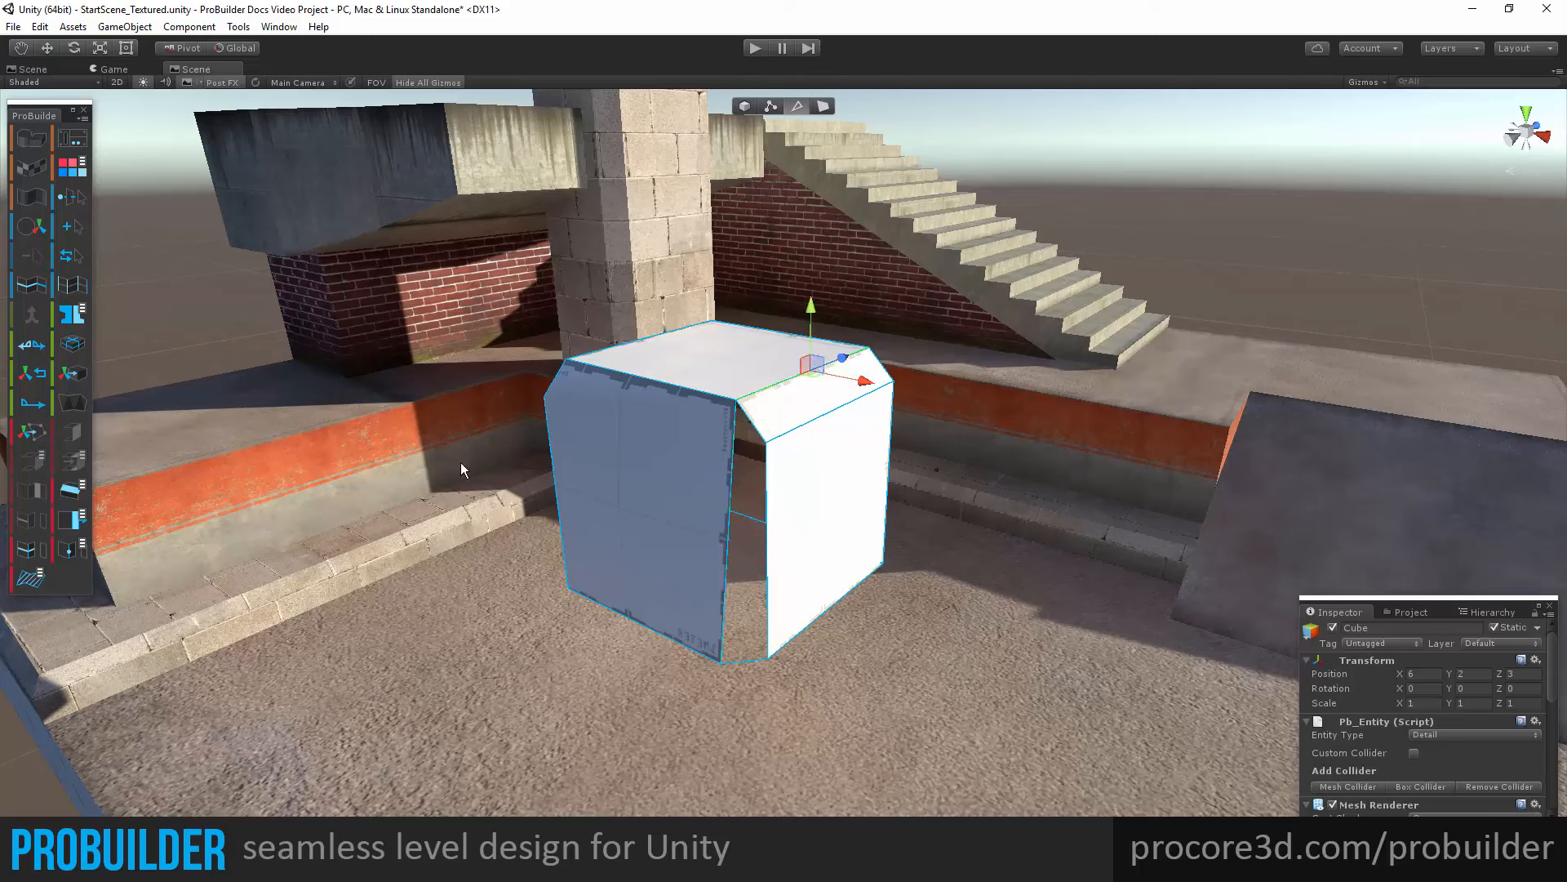
left_click(76, 520, "alt")
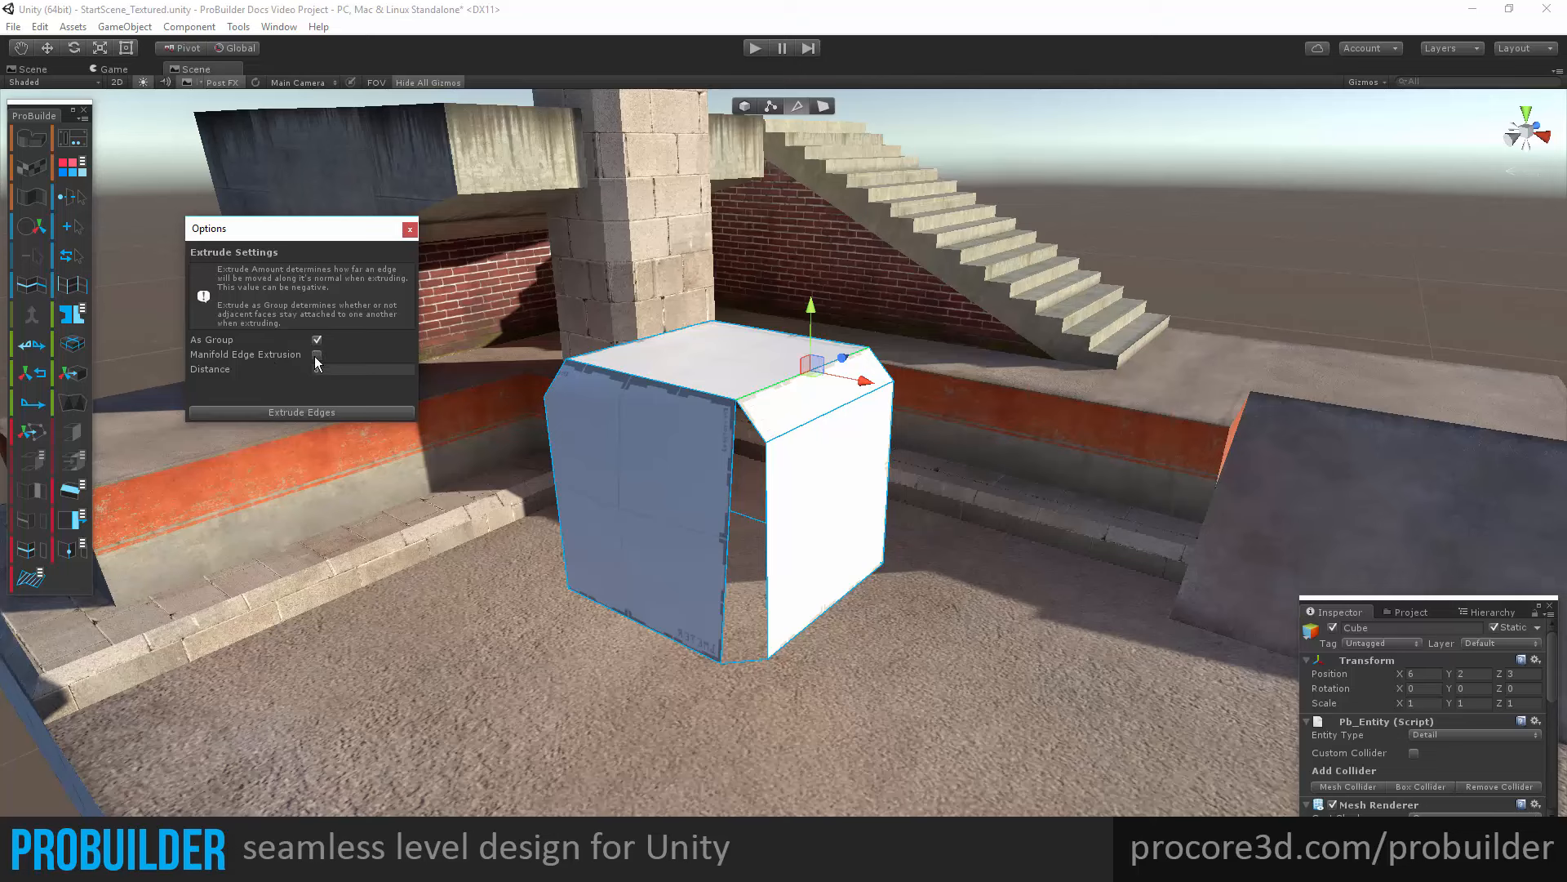
Try to extrude the side bevel's lower edge outward with Manifold Edge Extrusion off, undoing each attempt.
left_click(787, 442)
left_click_drag(892, 421, 1027, 461, "shift")
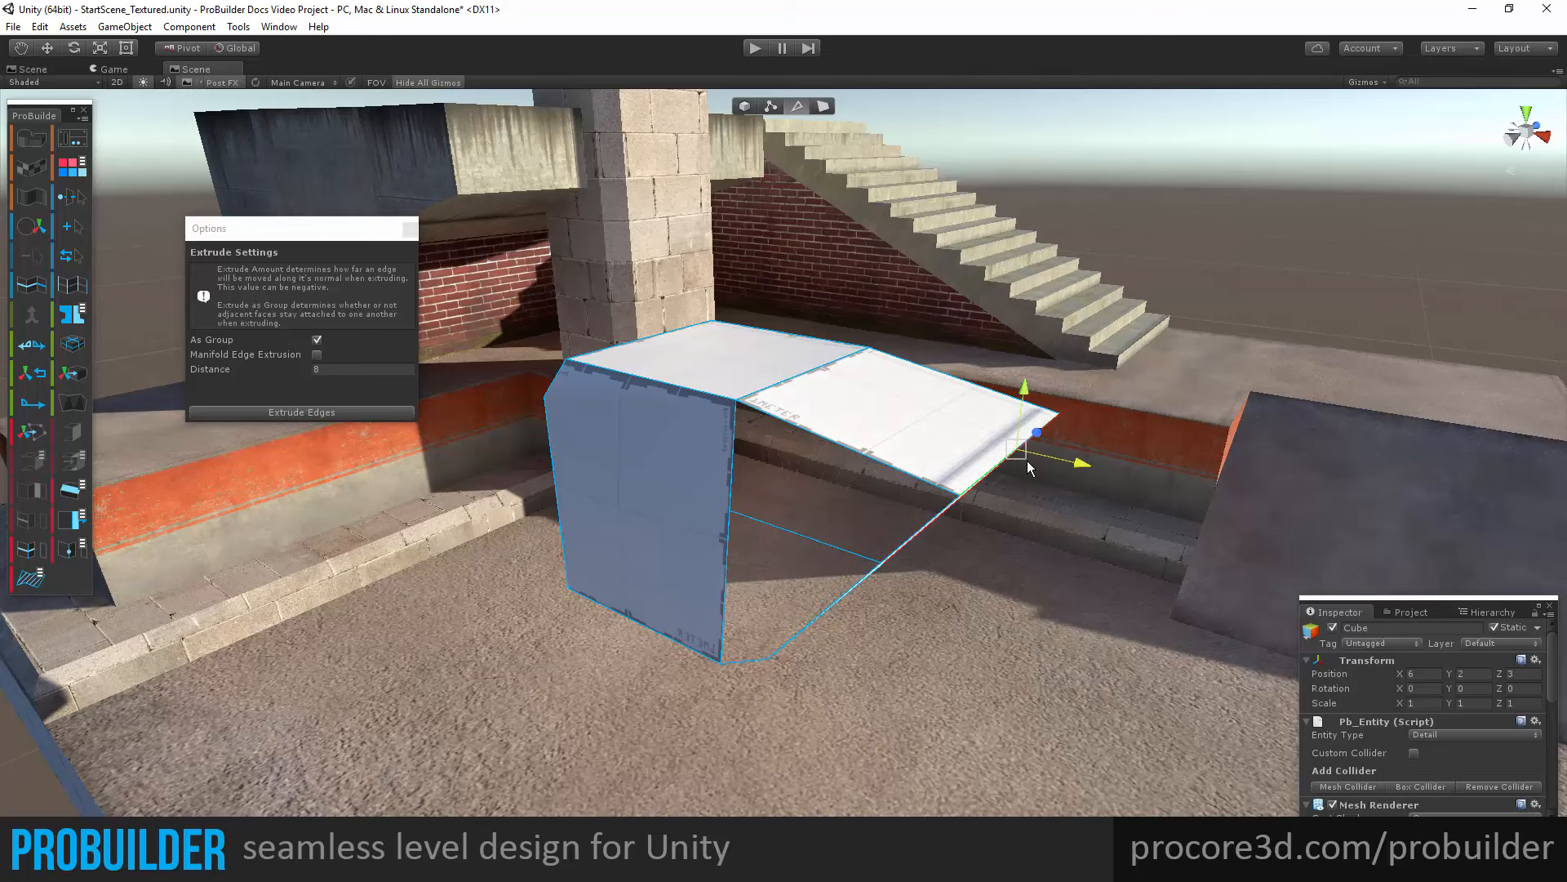
key("ctrl+z")
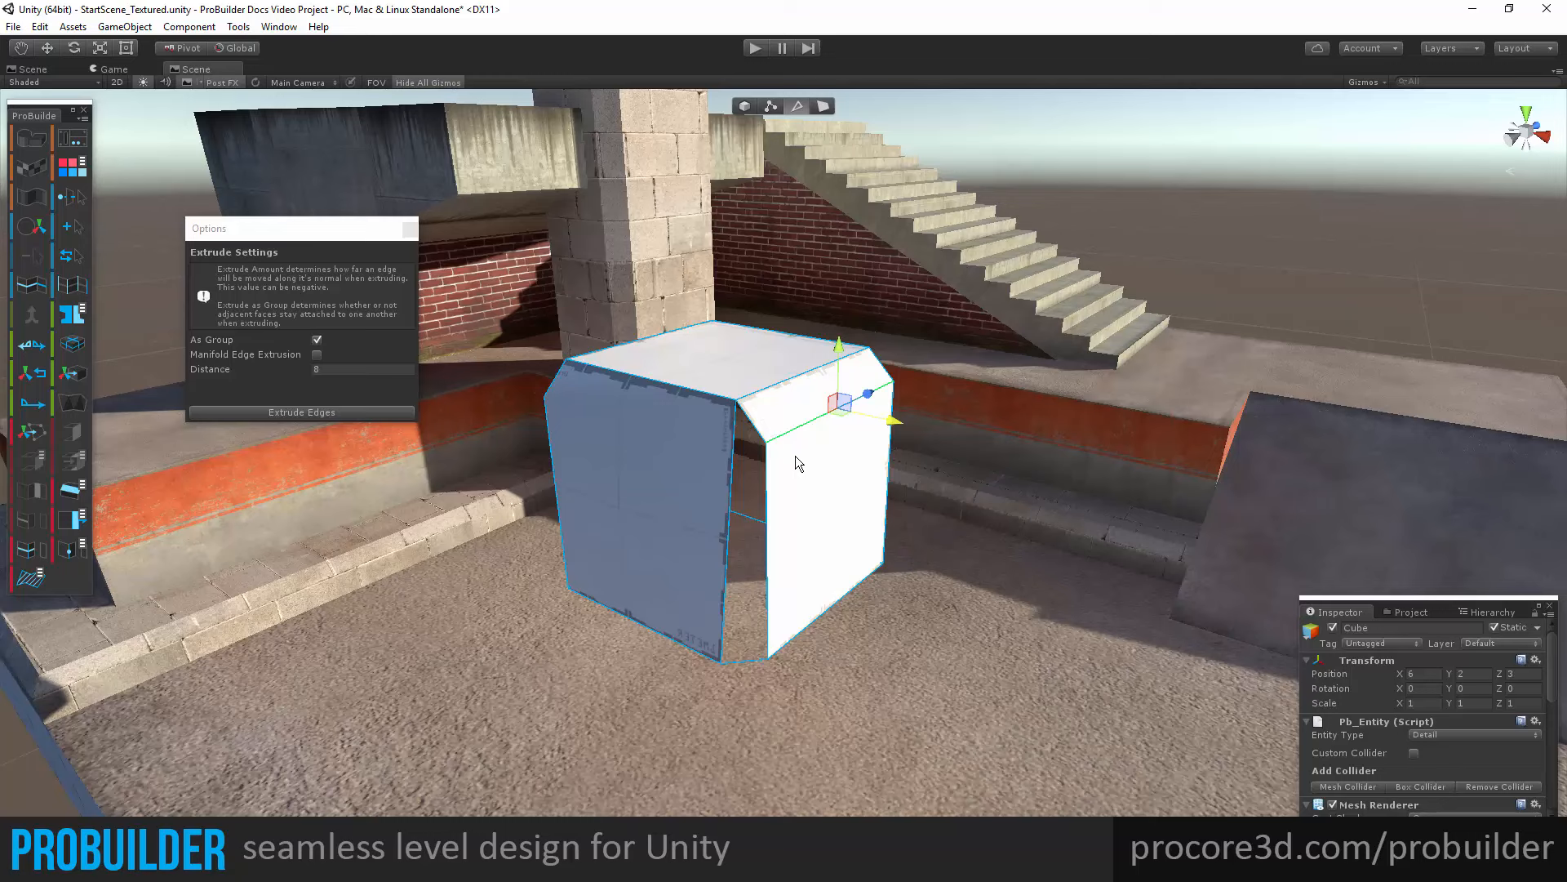
left_click_drag(893, 420, 963, 460)
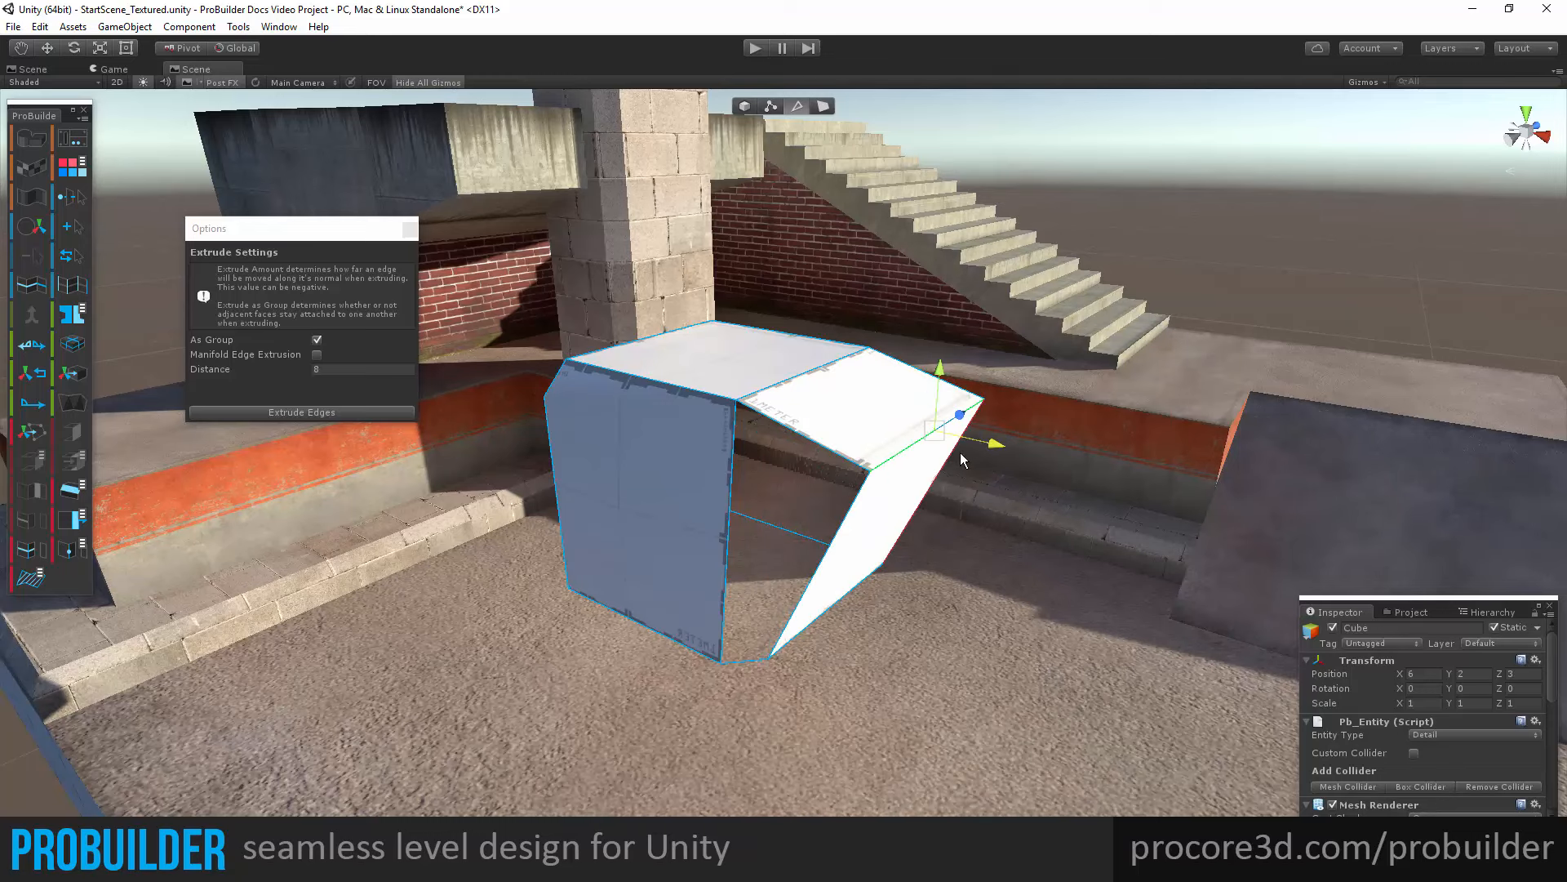
key("ctrl+z")
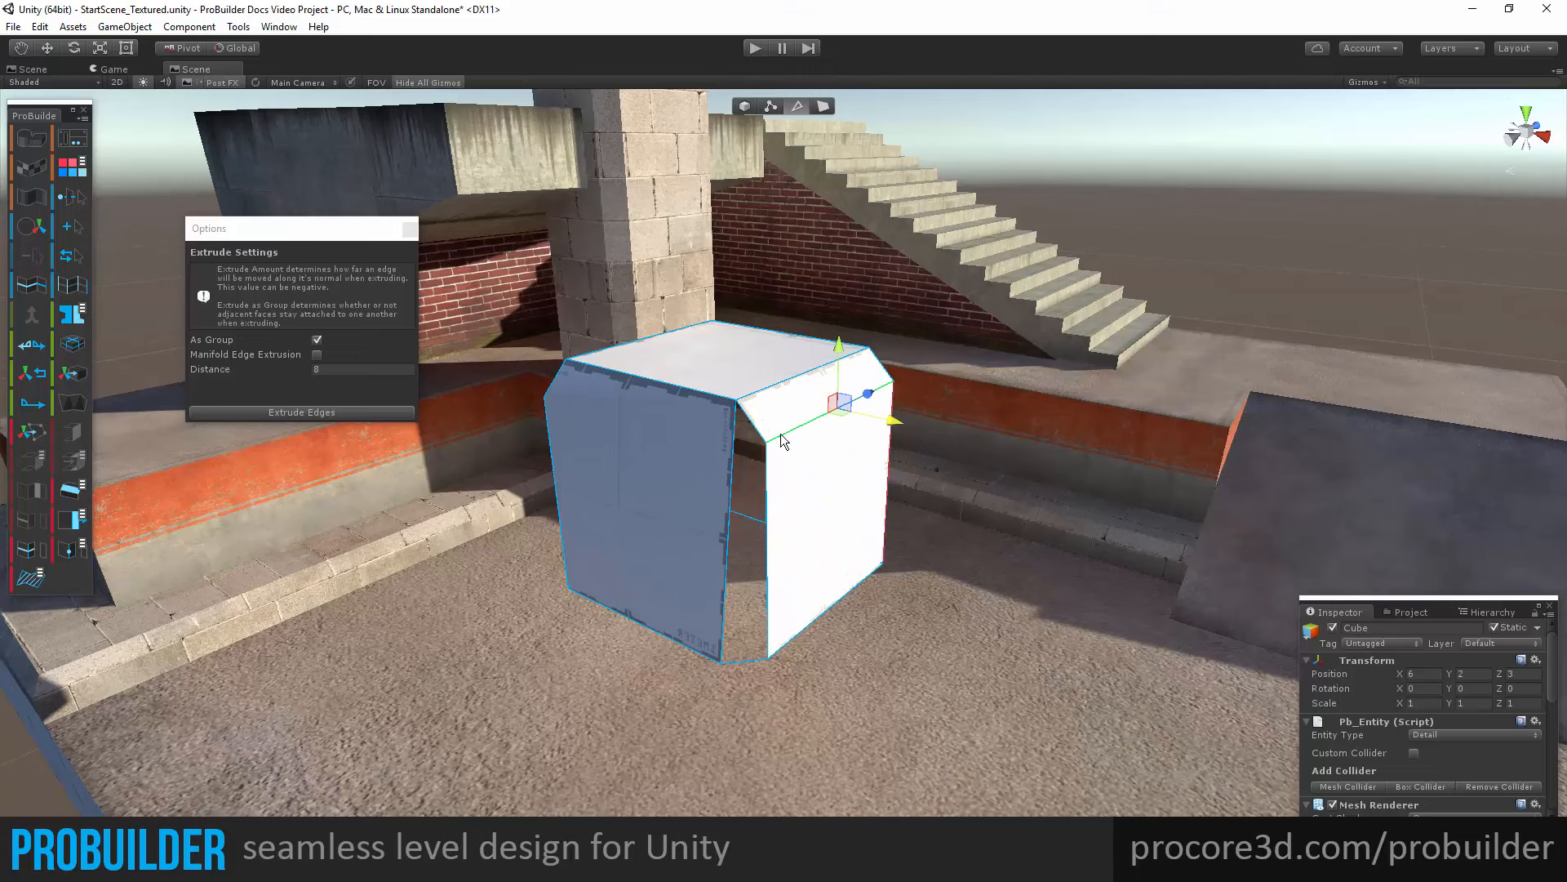
left_click_drag(906, 425, 952, 445)
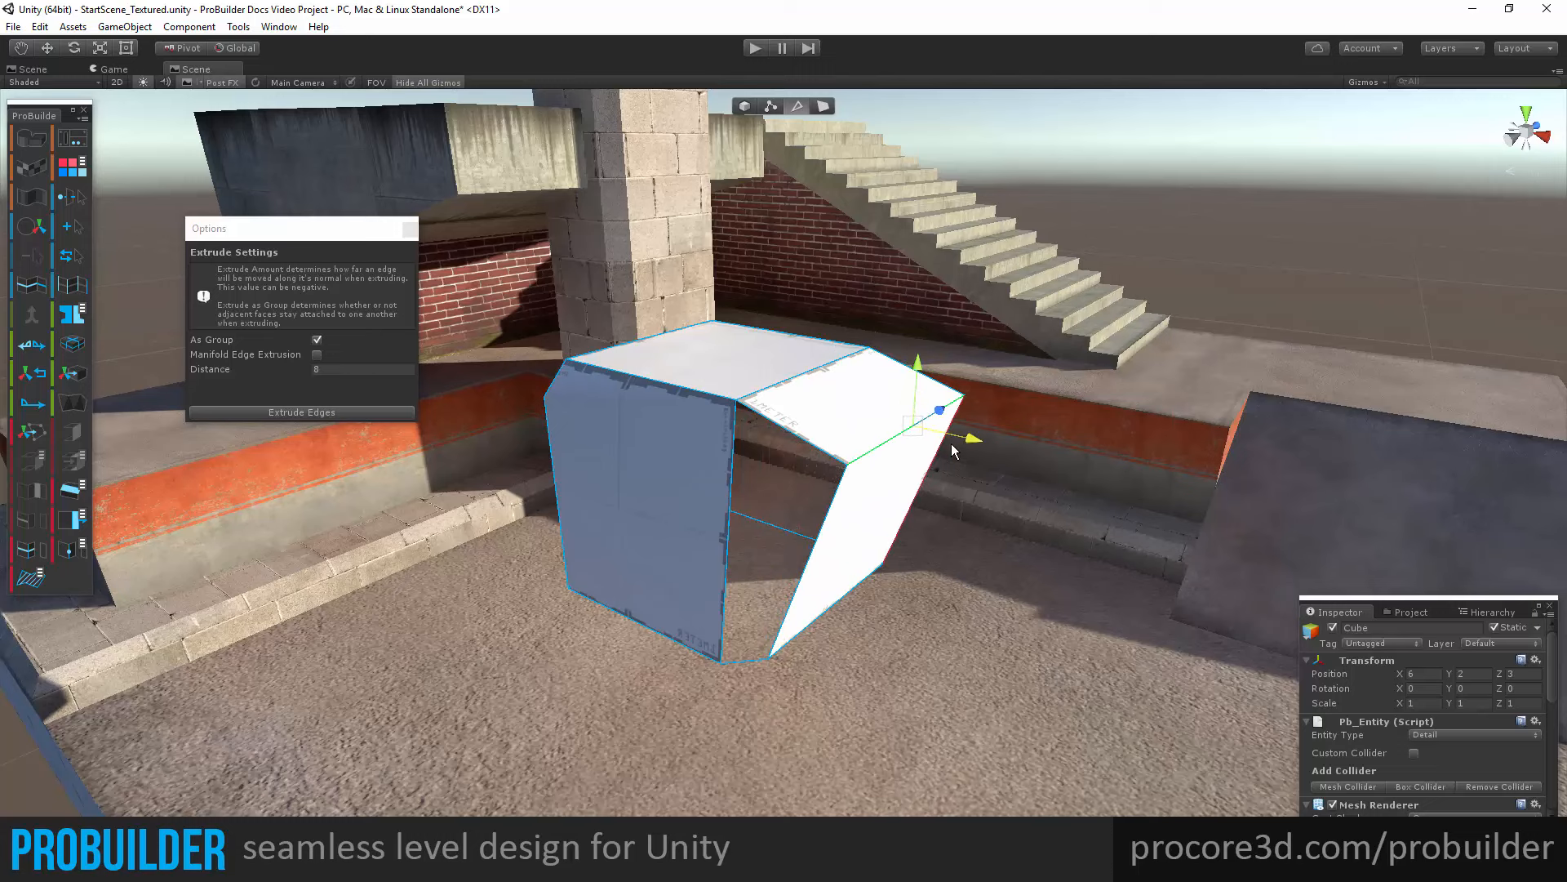
key("ctrl+z")
Enable Manifold Edge Extrusion and extrude the side bevel's lower edge outward, its upper edge upward, and the front face's top edge forward.
left_click(316, 354)
left_click_drag(892, 419, 1029, 453, "shift")
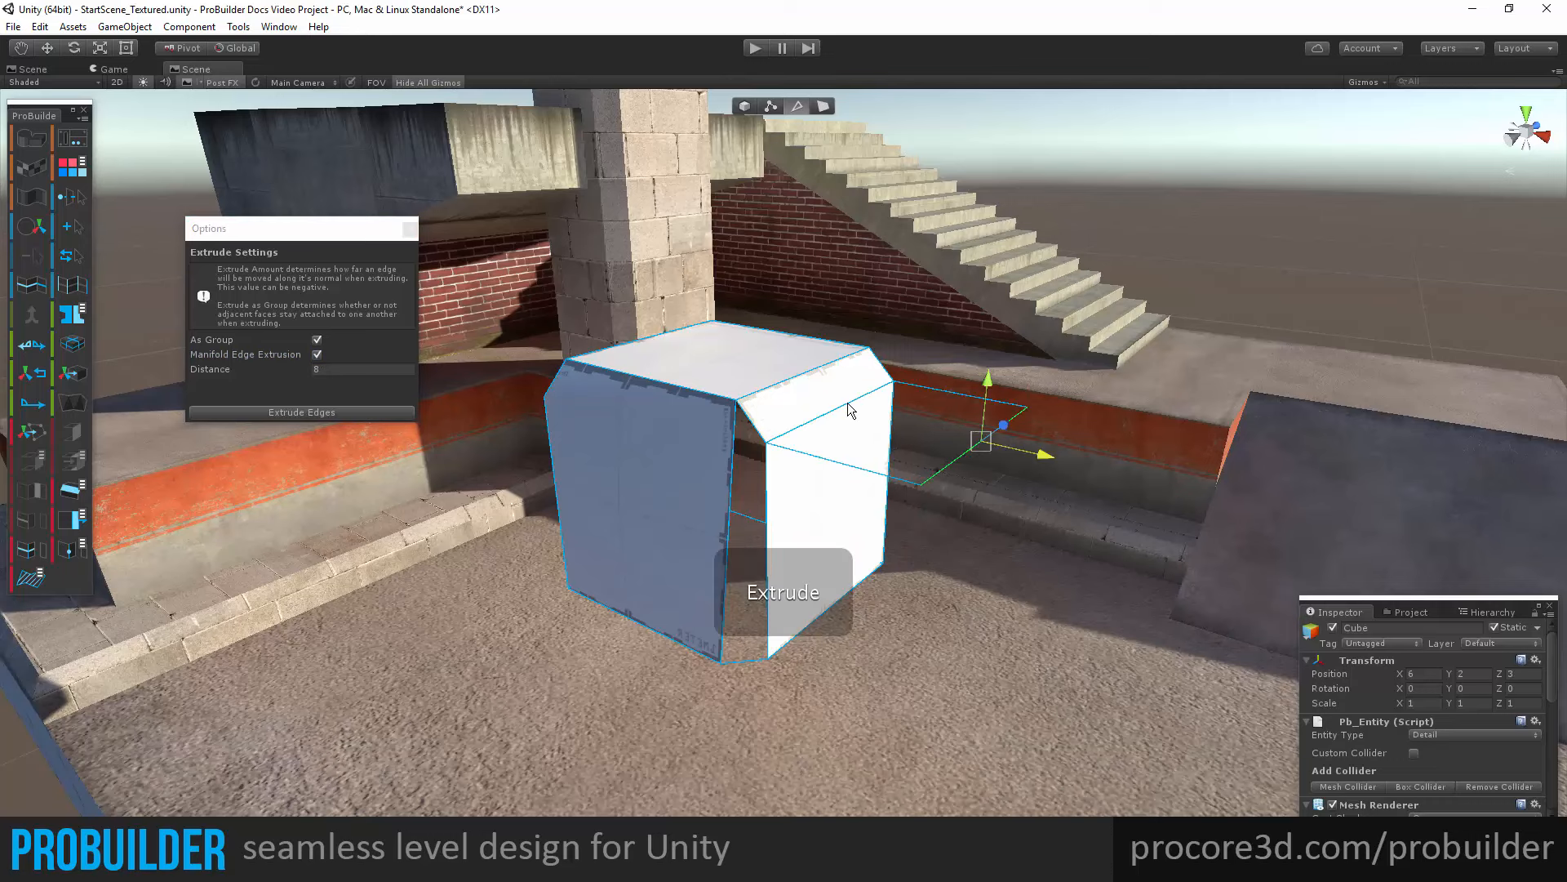
left_click(790, 384)
left_click_drag(804, 330, 773, 309, "shift")
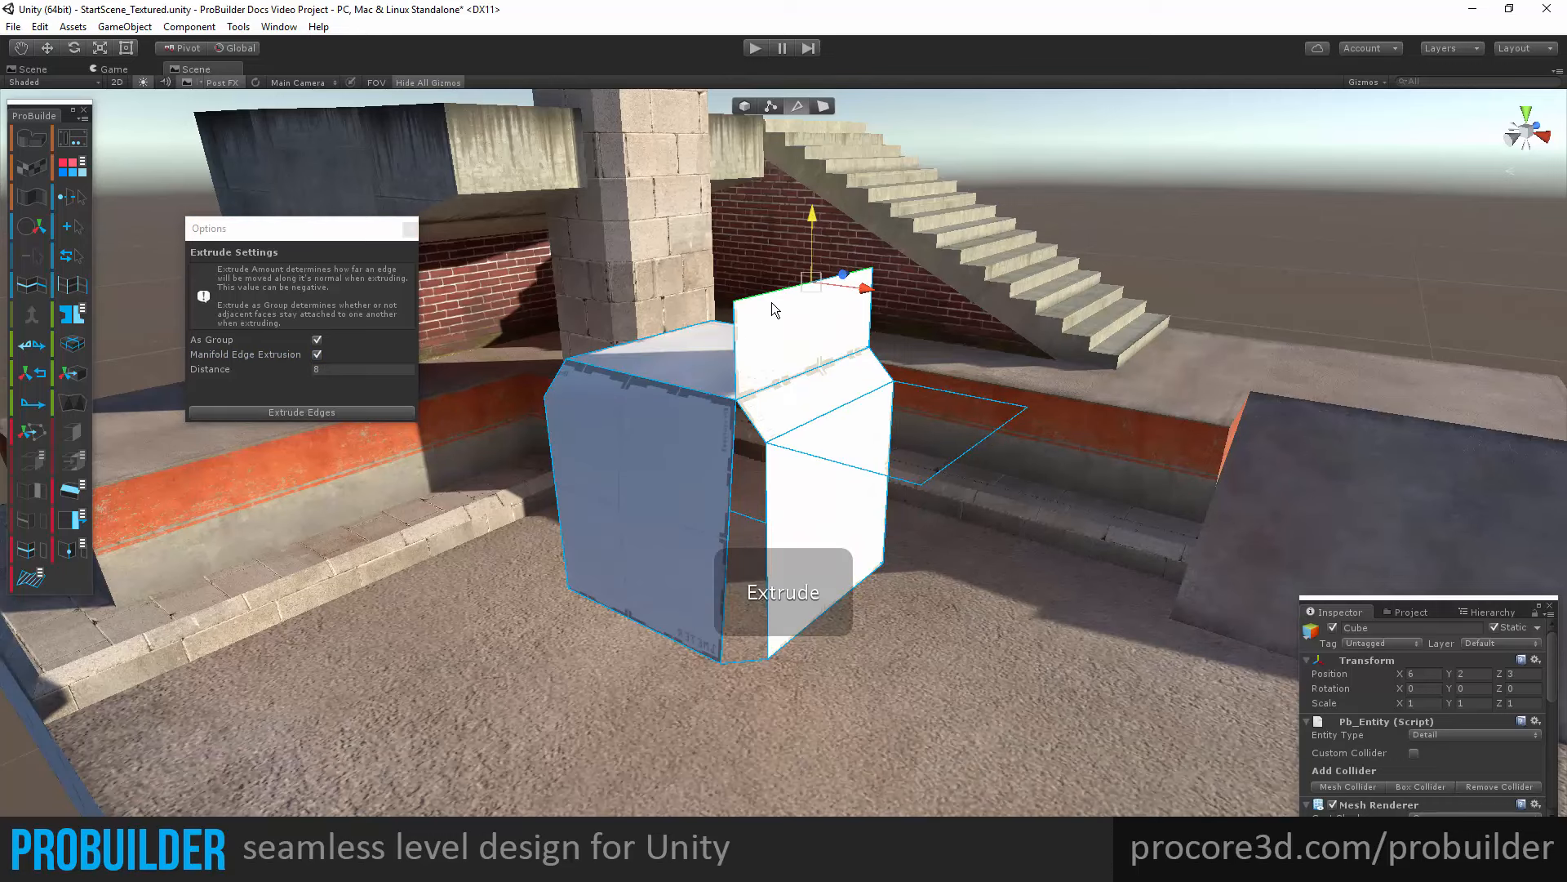
left_click(694, 391)
left_click_drag(688, 365, 531, 413, "shift")
left_click_drag(906, 569, 907, 604, "alt")
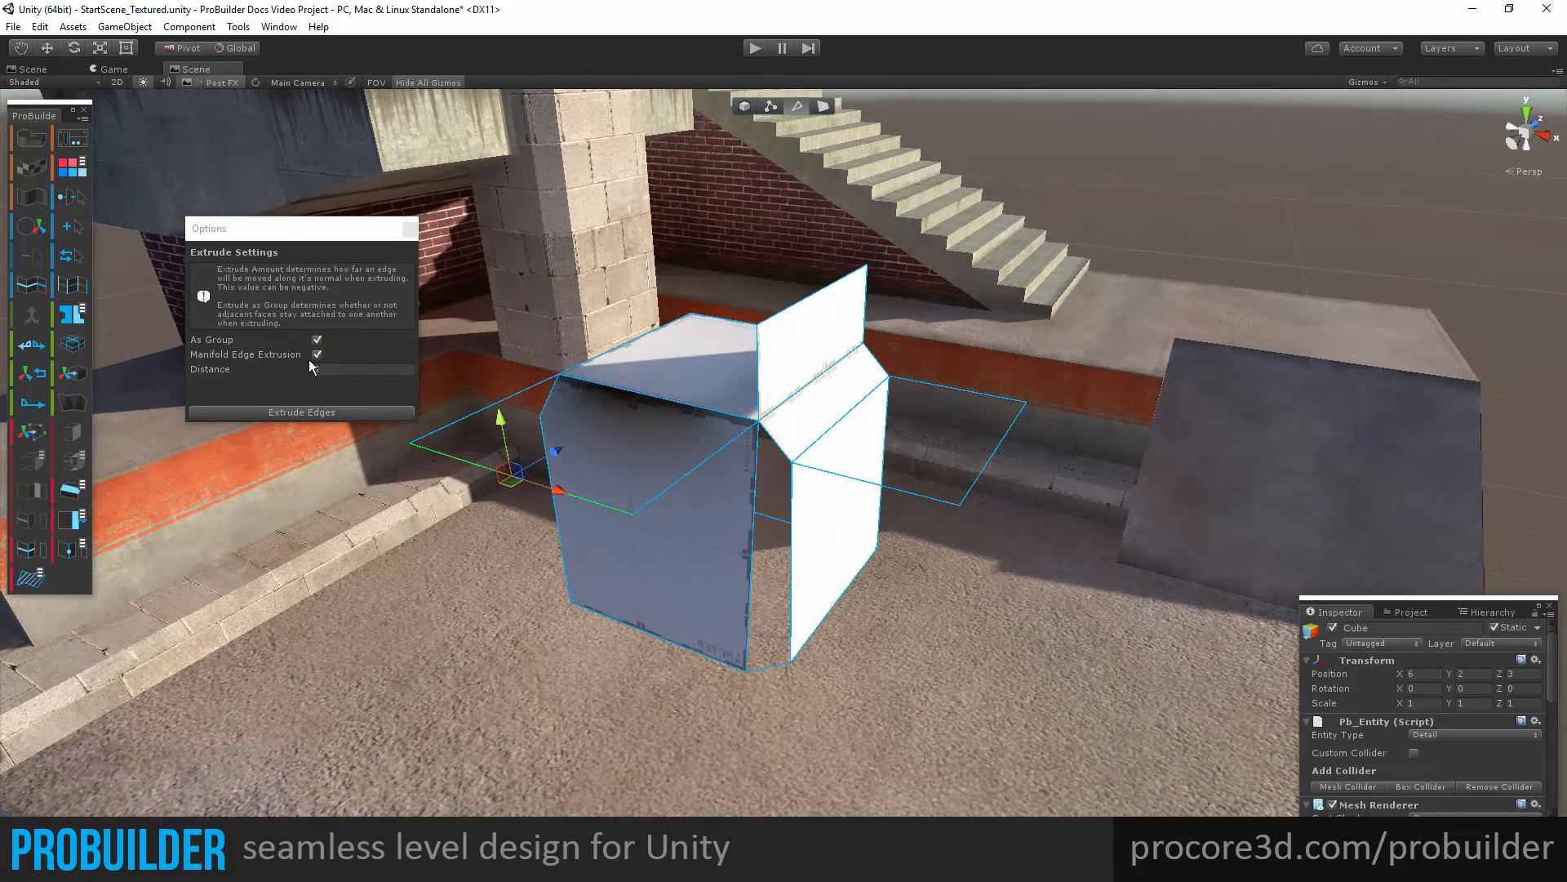
Undo the three edge extrusions on the cube.
key("ctrl+z")
key("ctrl+z")
key("ctrl+z")
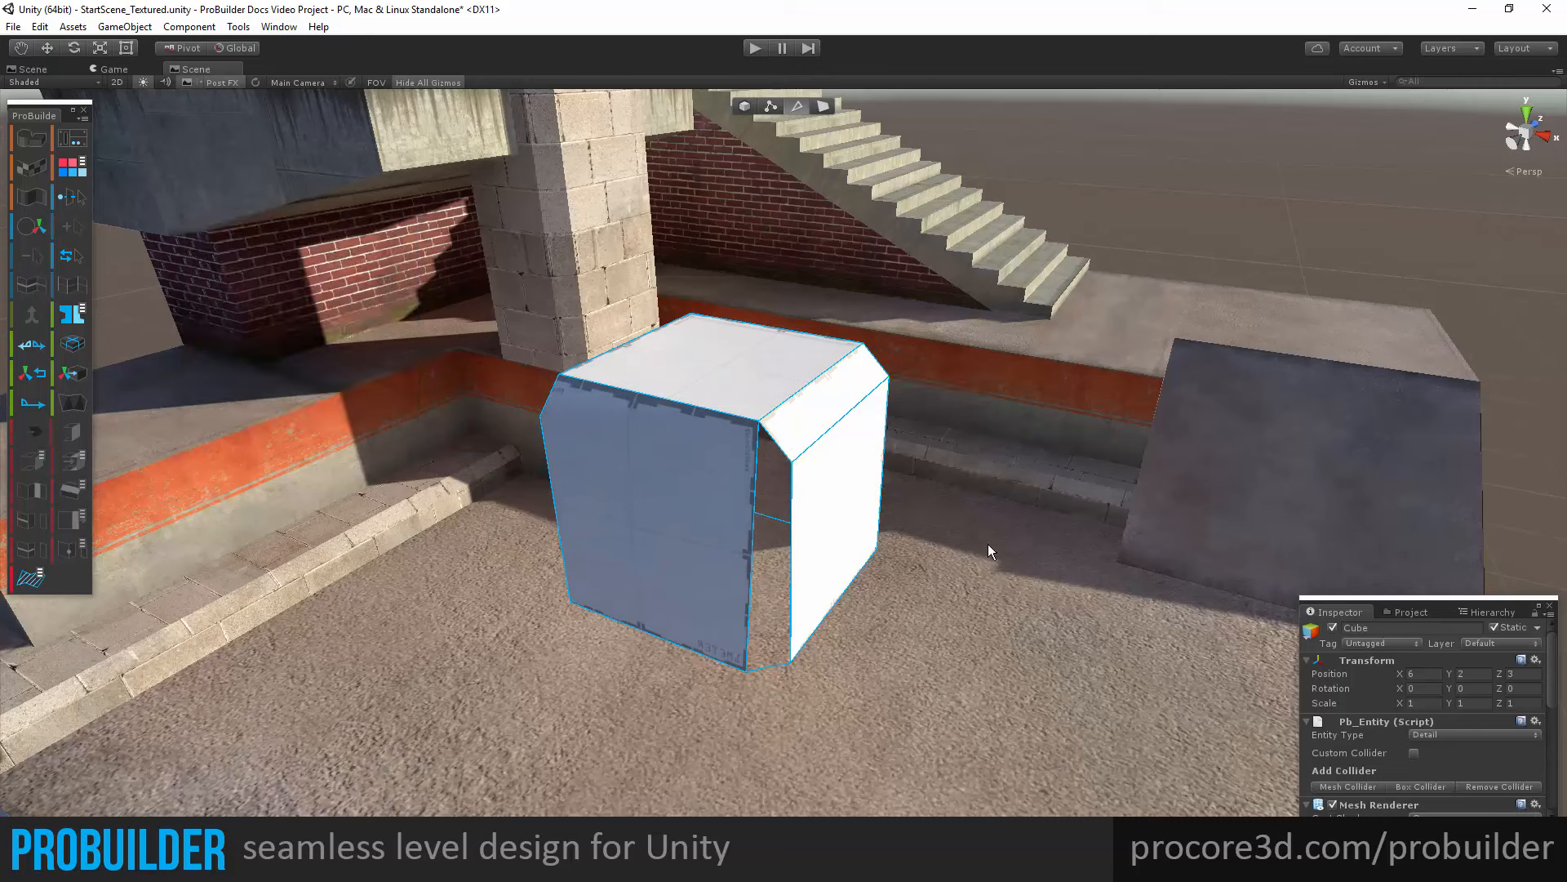
Mirror the whole cube in object mode, move the mirrored copy aside and delete it.
left_click(746, 107)
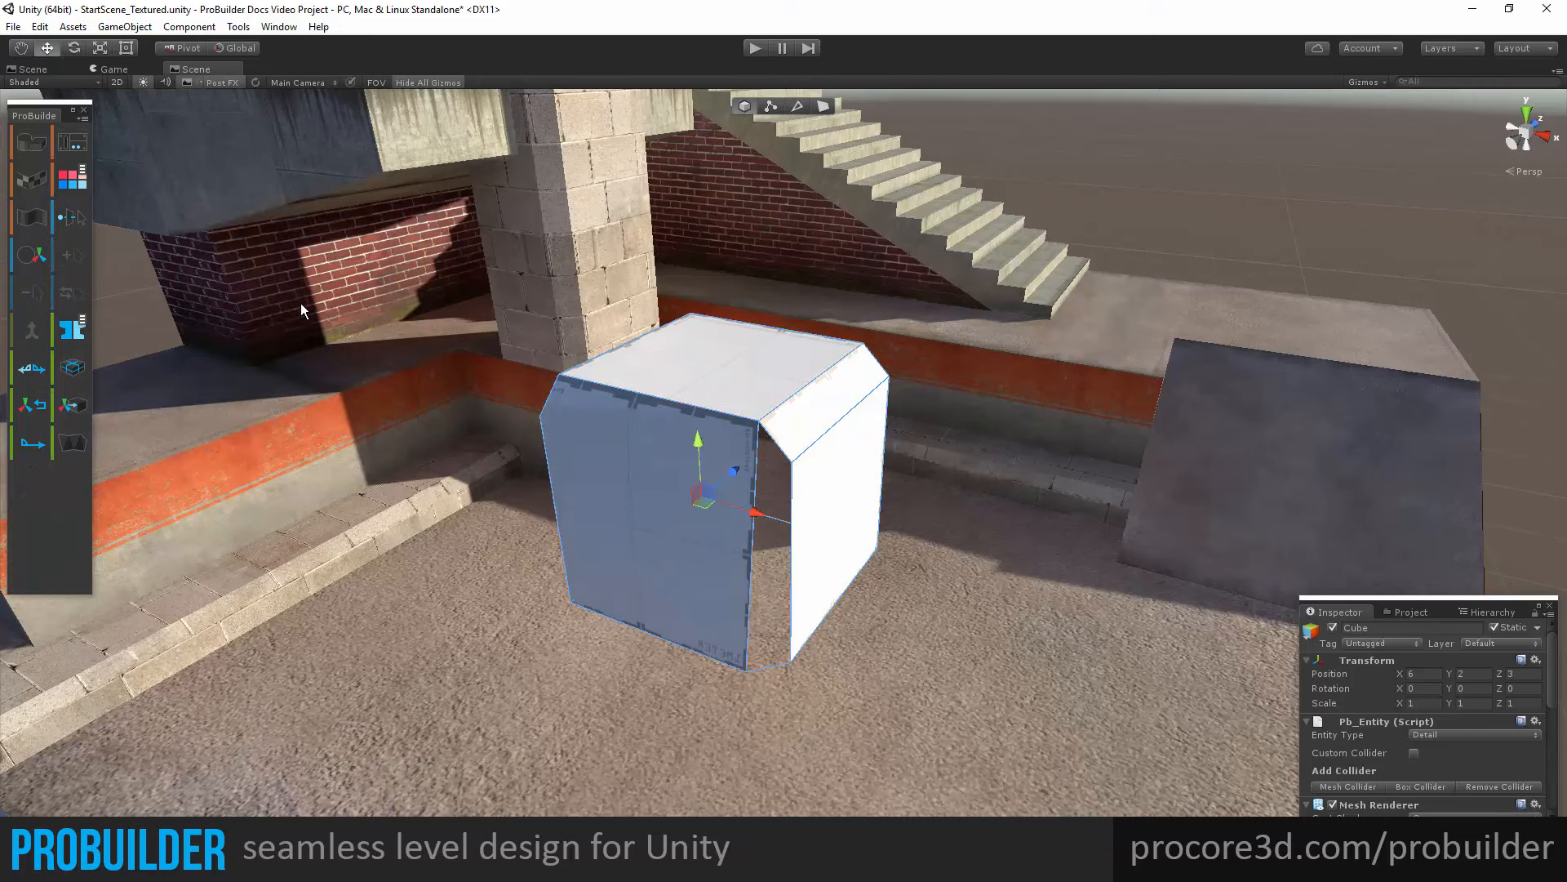
left_click(72, 329)
left_click_drag(738, 508, 634, 459)
key("Delete")
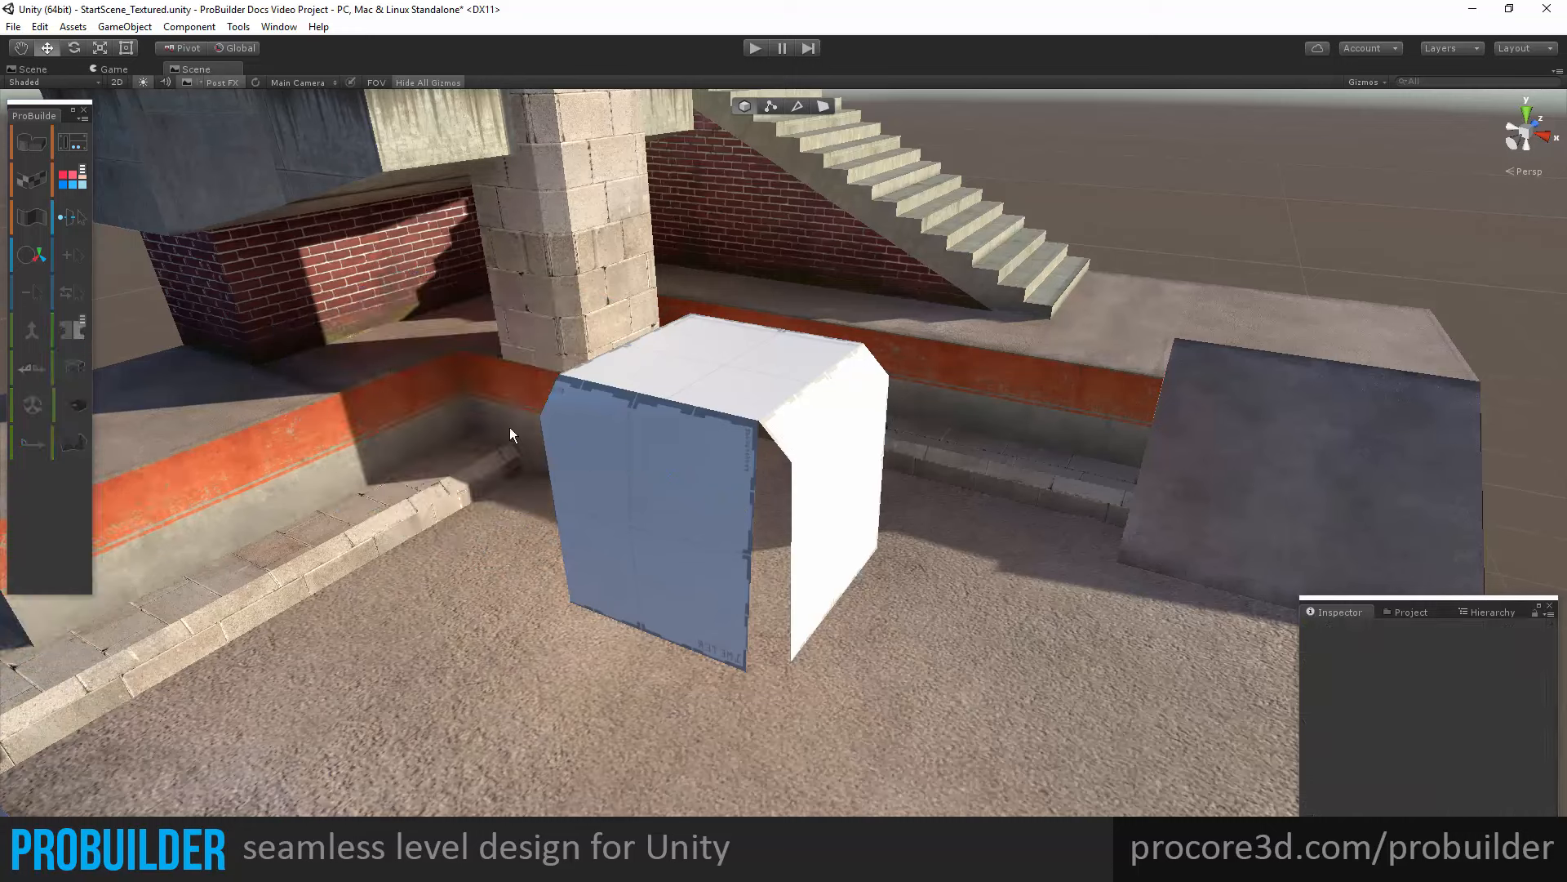
Mirror the cube on the X axis with Duplicate disabled, and mirror it once more back to its original side.
left_click(621, 468)
left_click(78, 335, "alt")
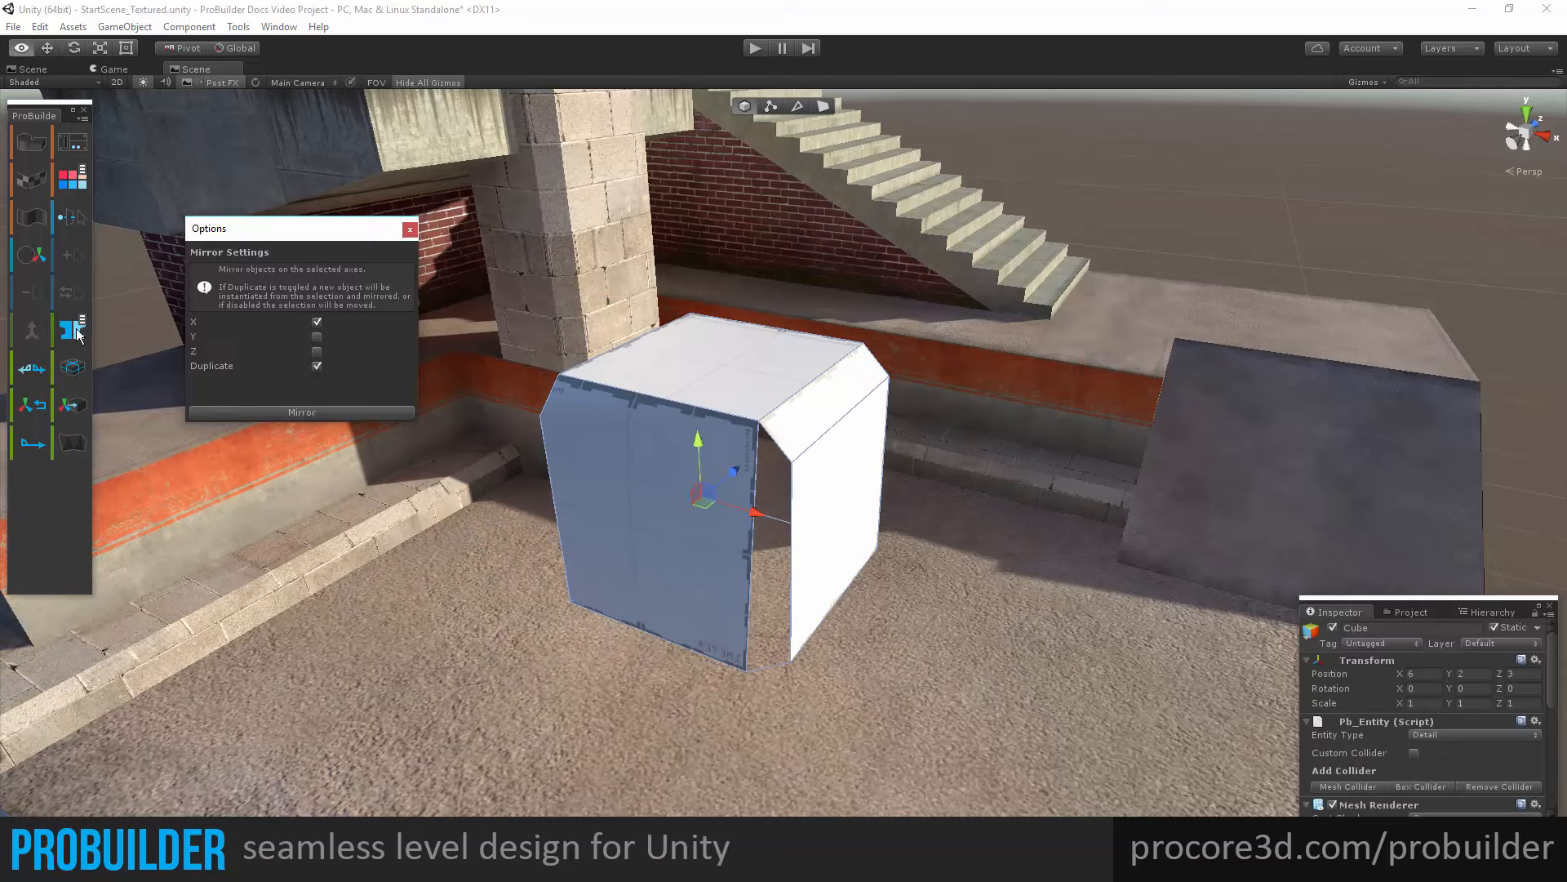
left_click(318, 366)
left_click(329, 412)
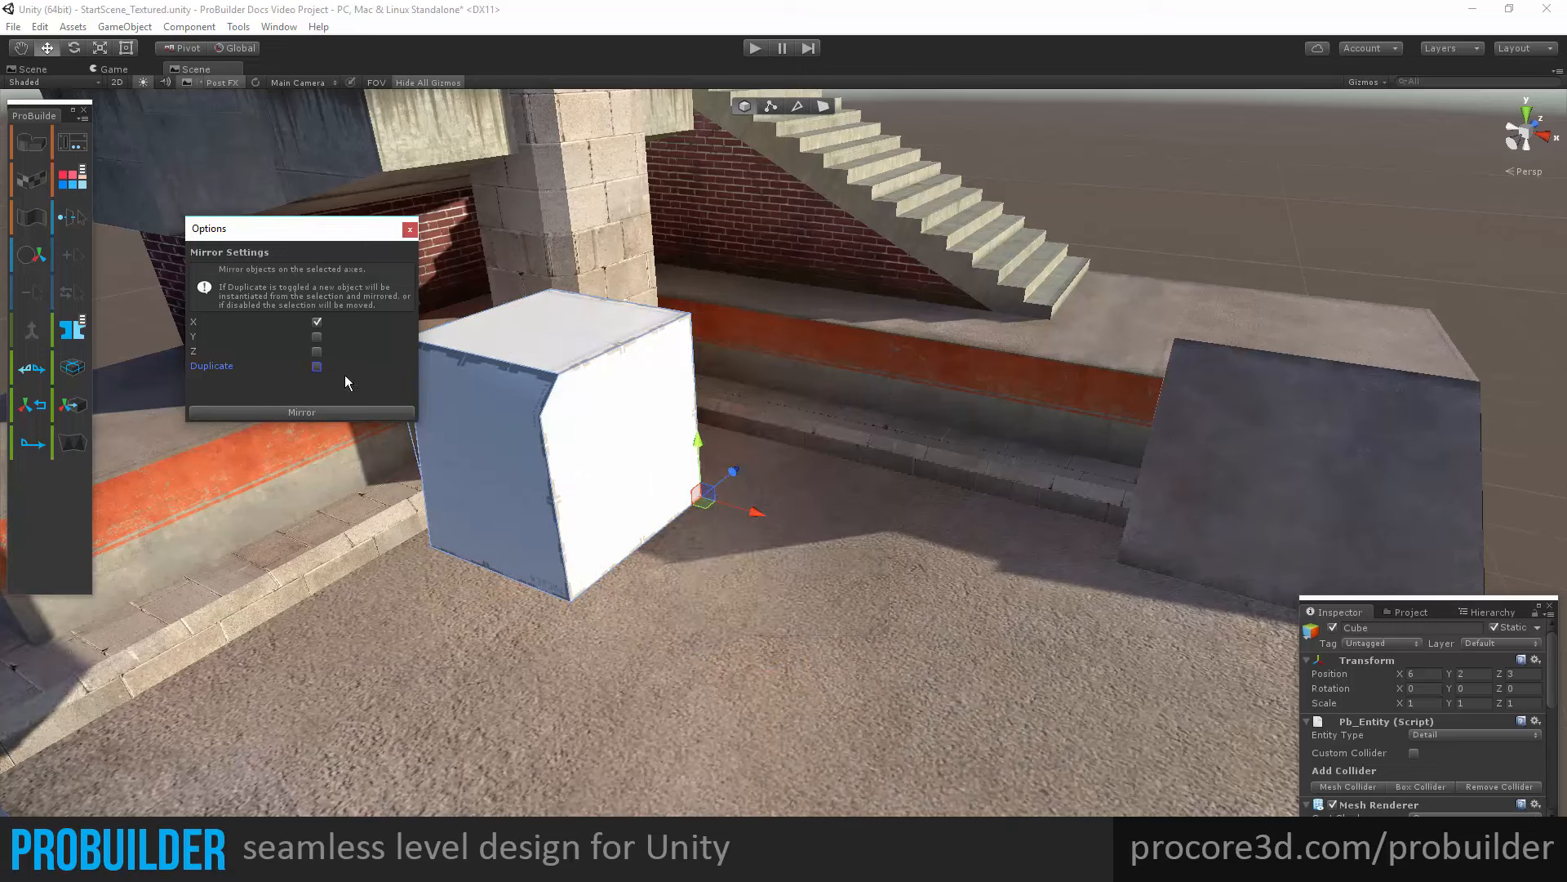
left_click(323, 412)
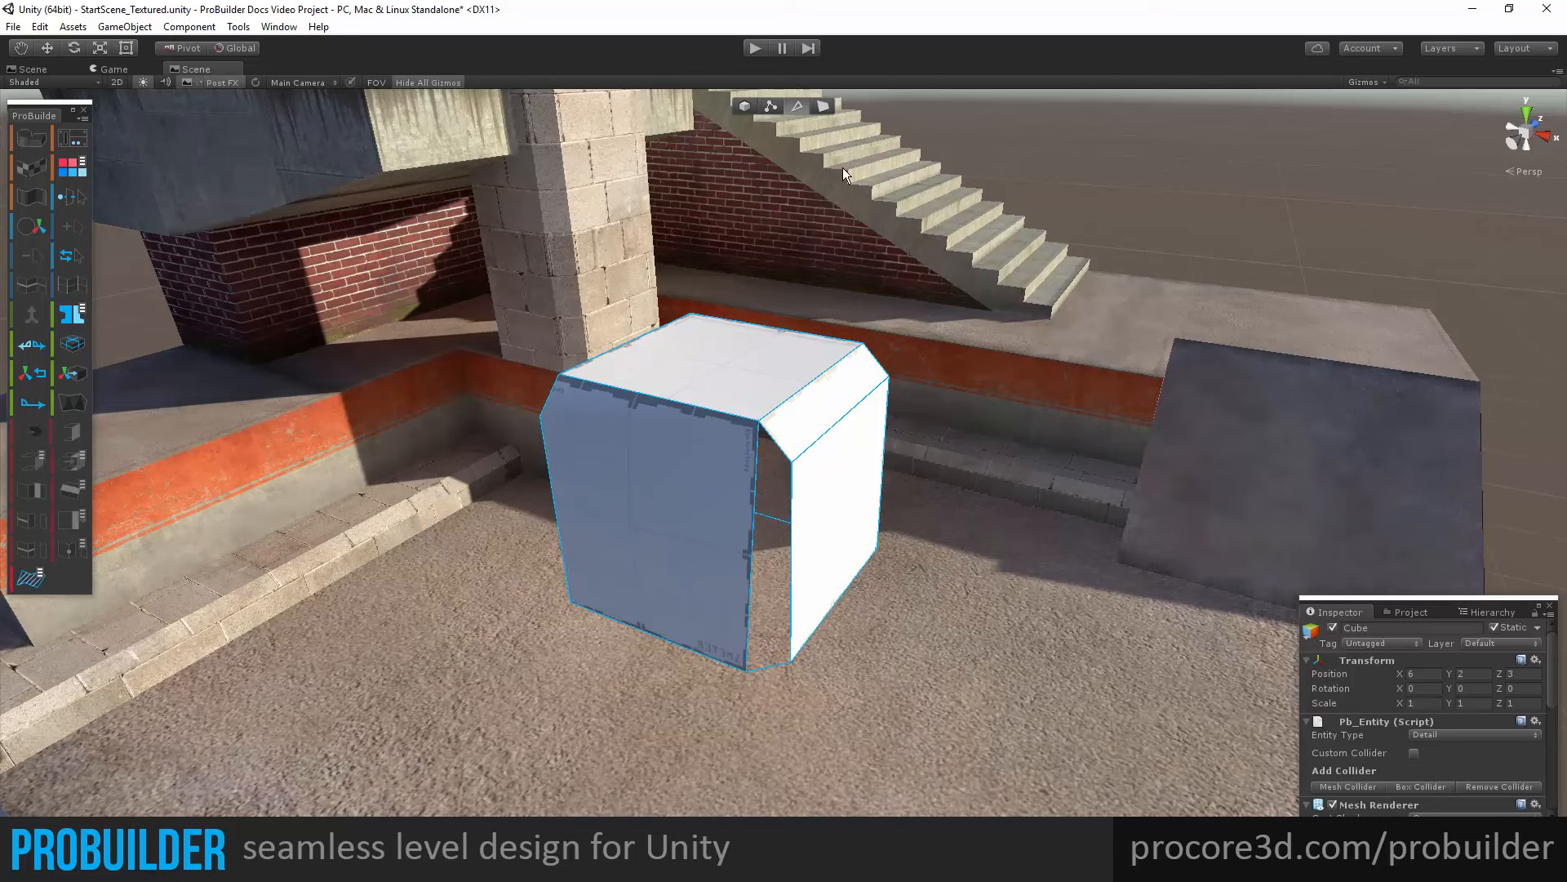
Subdivide the cube's top face in face mode.
left_click(822, 106)
left_click(729, 373)
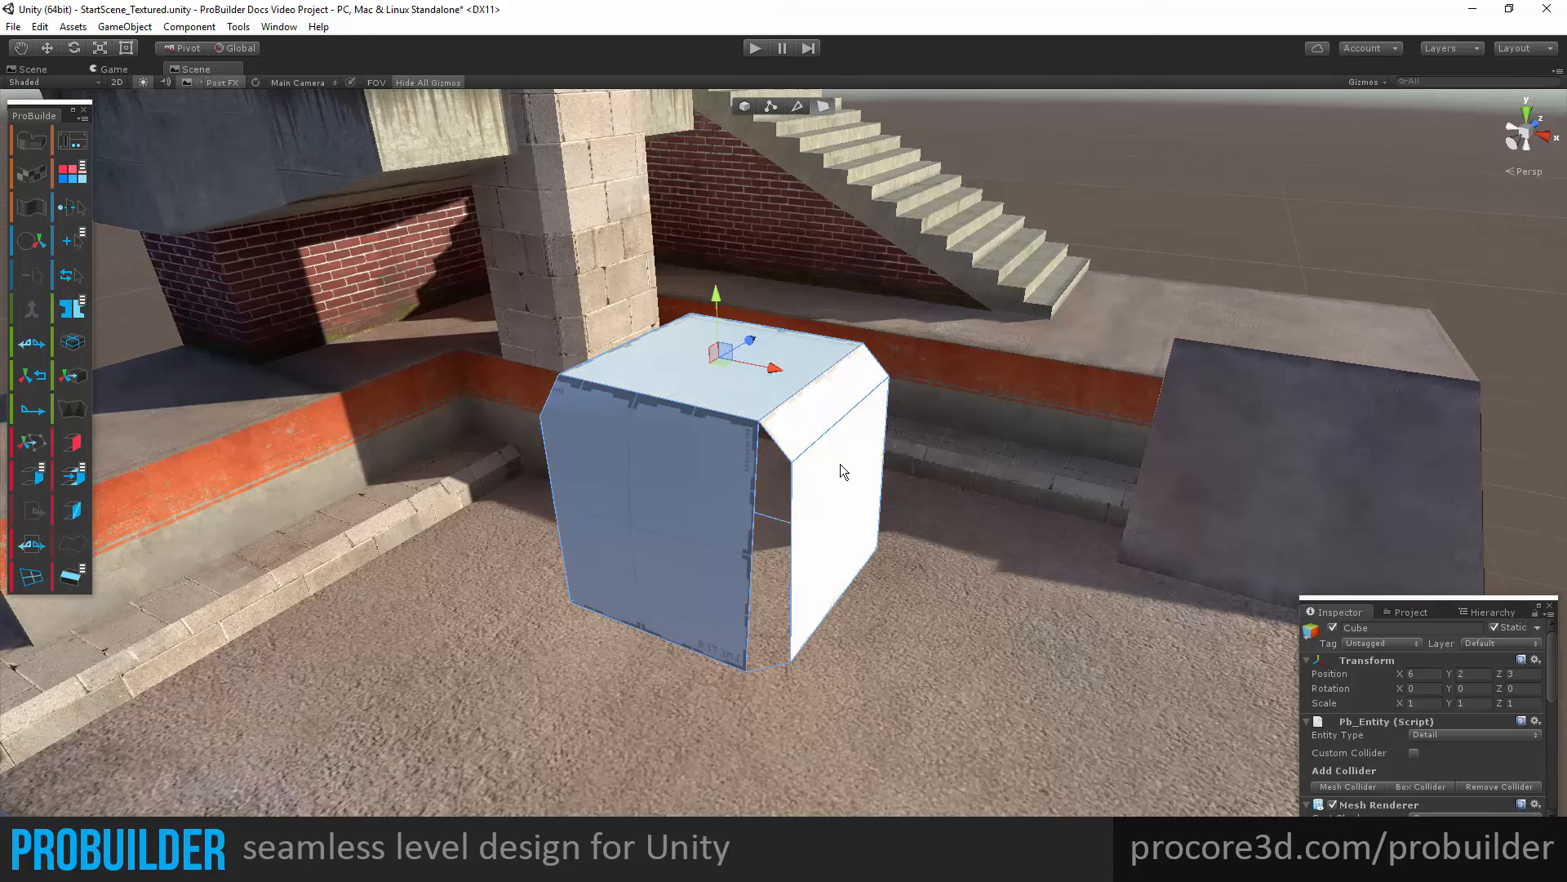
key("alt")
key("alt+s")
Subdivide the inner edge running from the top face's centre to its left side in edge mode.
left_click(800, 106)
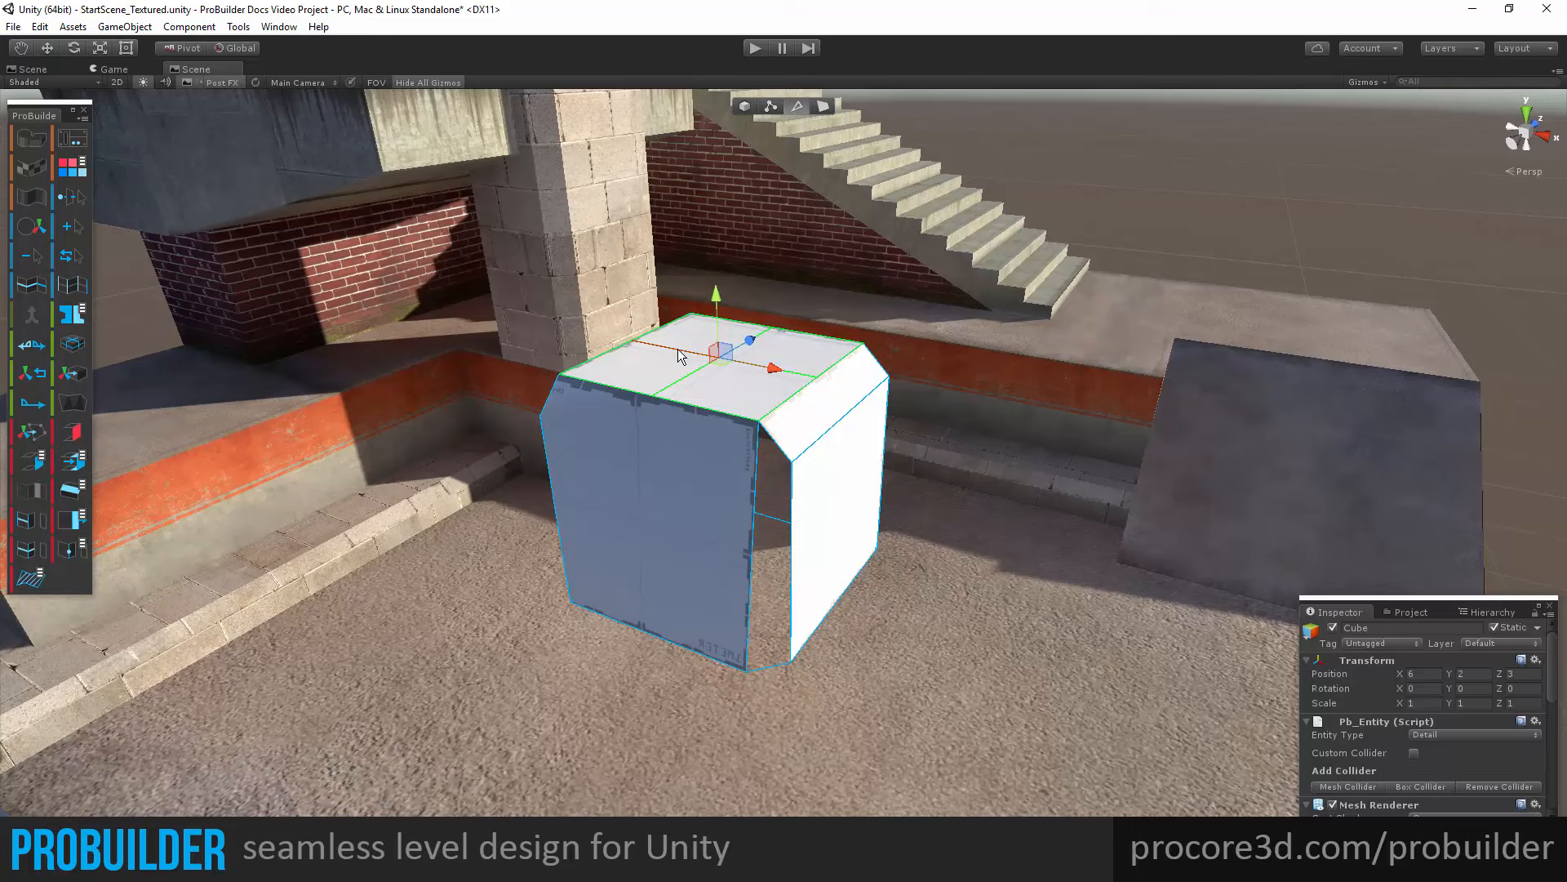
key("alt")
key("alt+s")
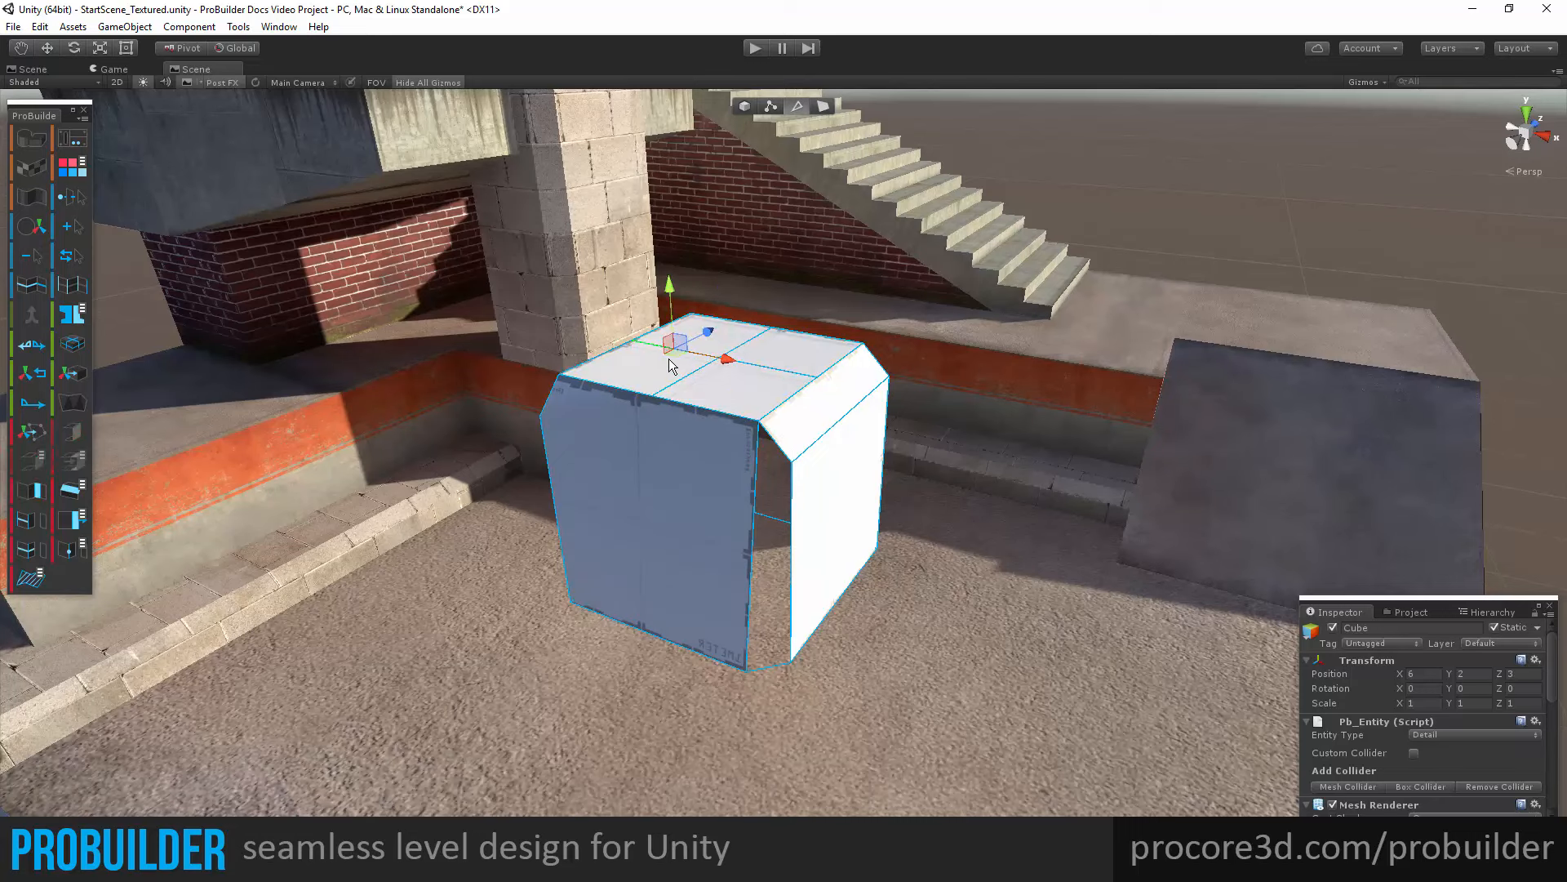
Examine the subdivided edge on the top face by selecting its halves and the vertex inserted between them.
left_click(652, 350)
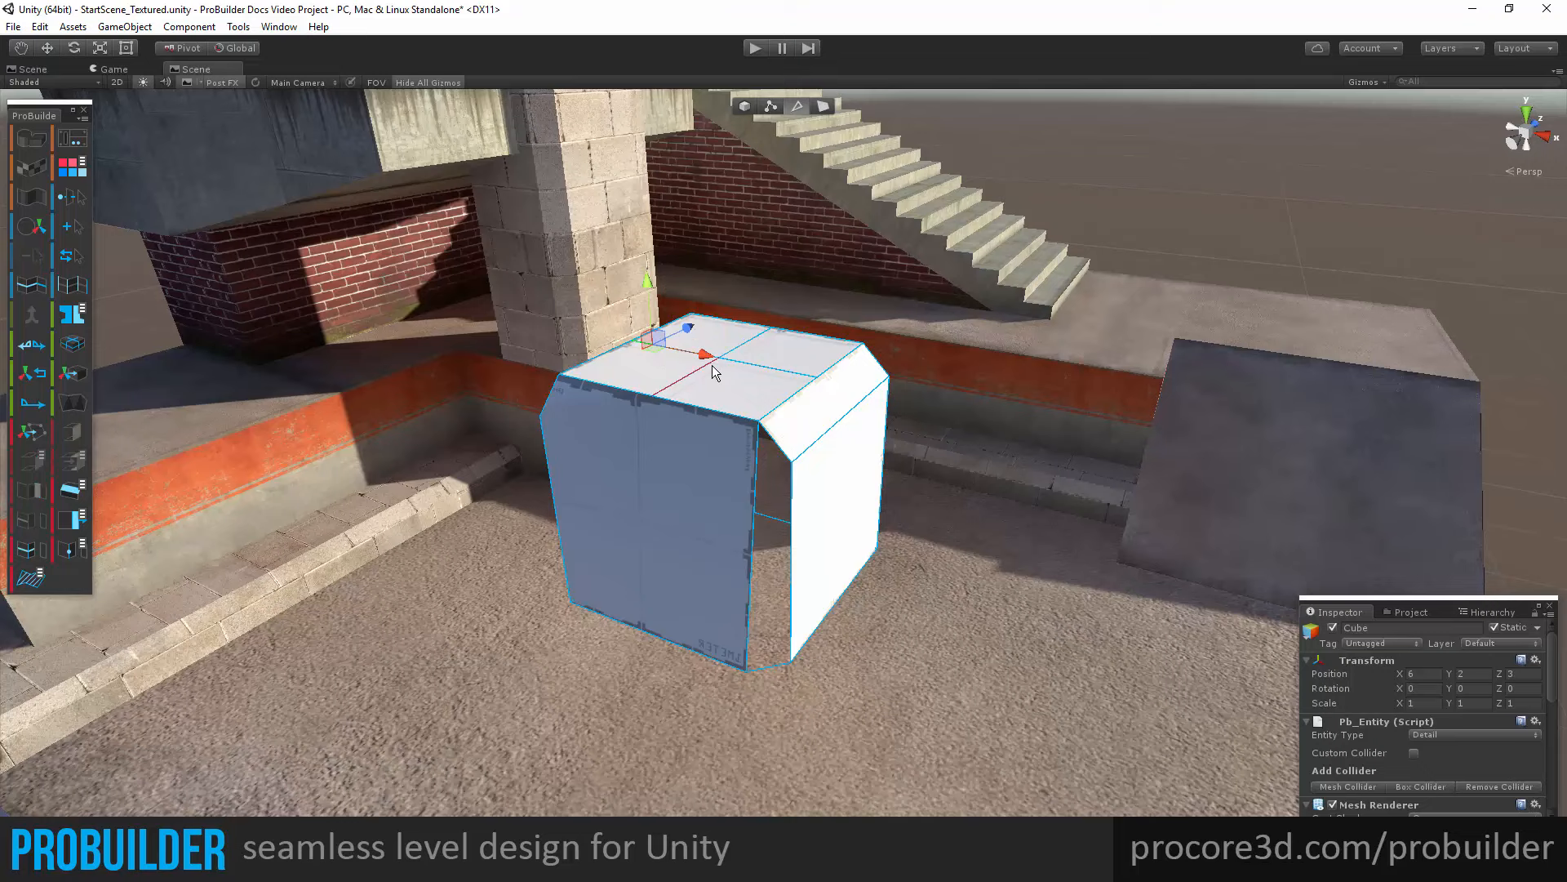
left_click(775, 377)
left_click(659, 352)
scroll(773, 384, "up", 10)
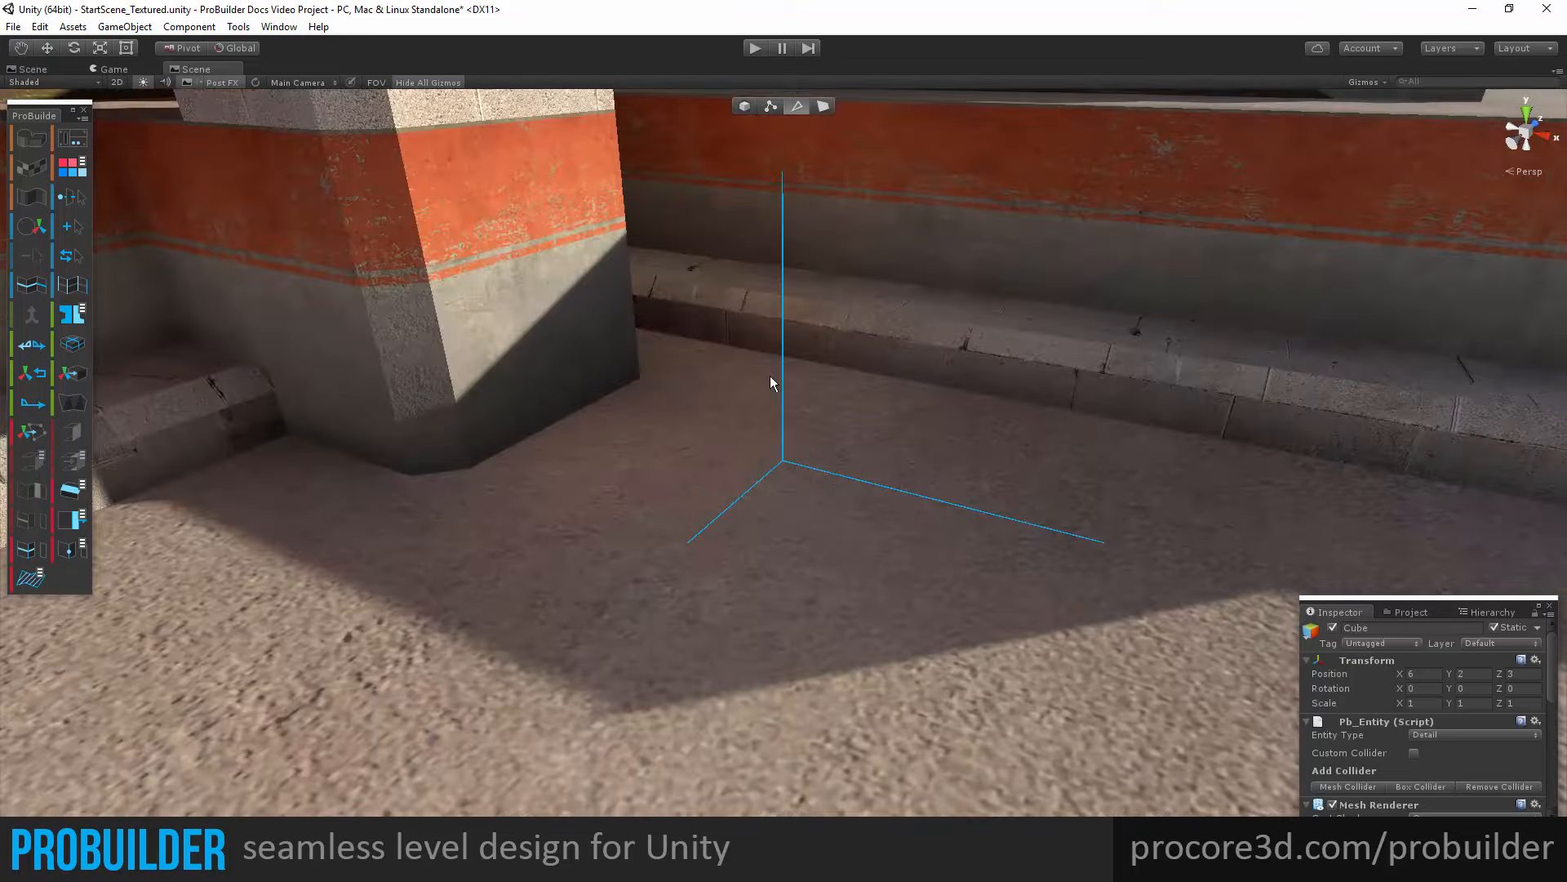
scroll(808, 347, "down", 5)
left_click_drag(811, 353, 812, 399, "alt")
left_click(772, 106)
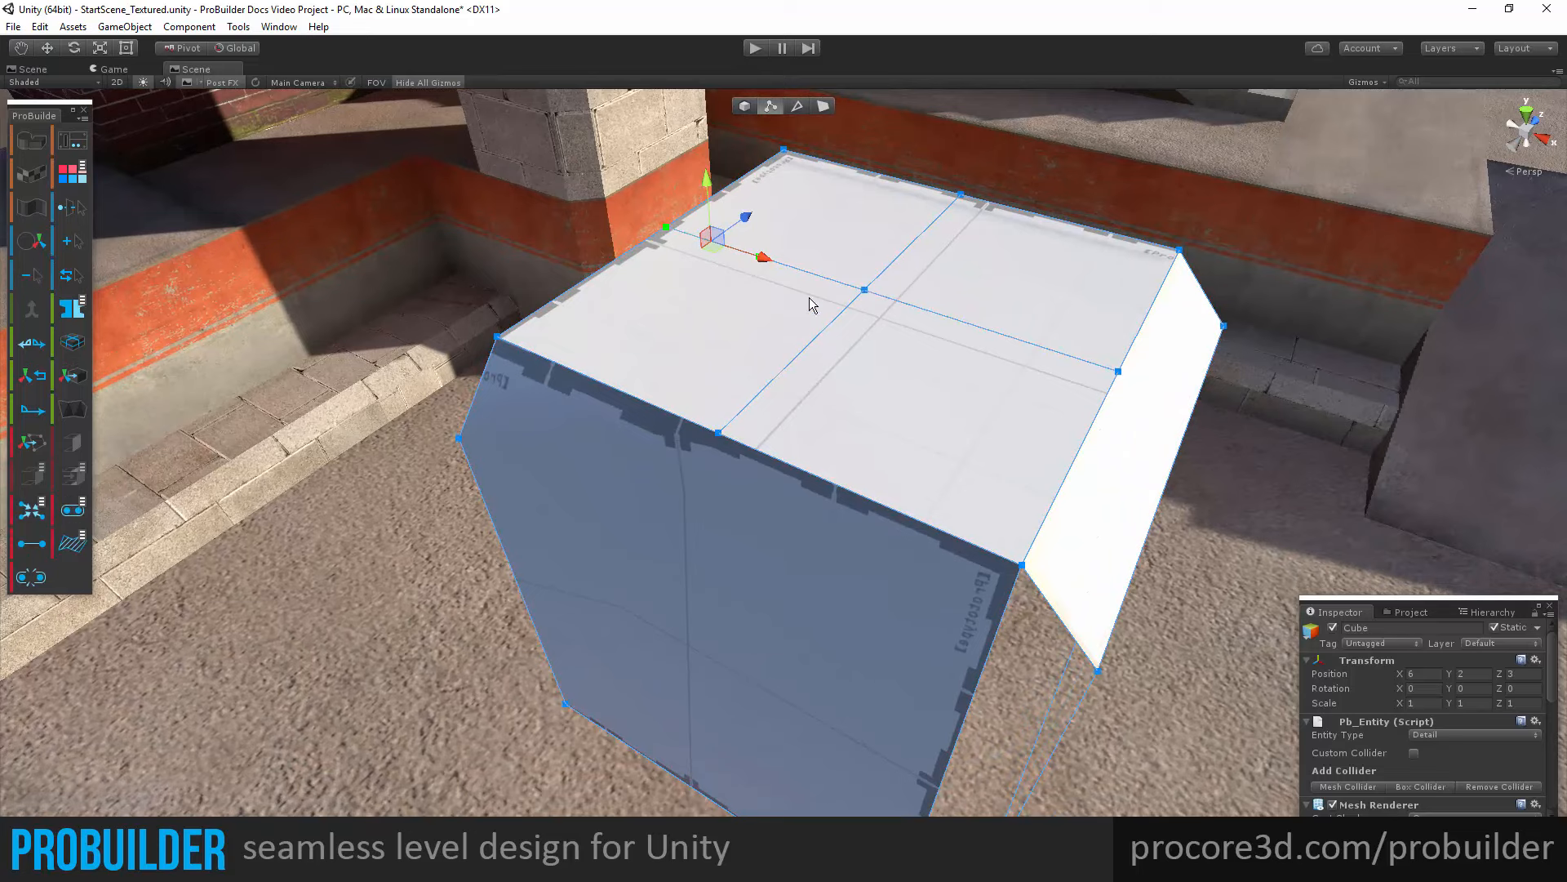
left_click_drag(810, 298, 792, 471, "alt")
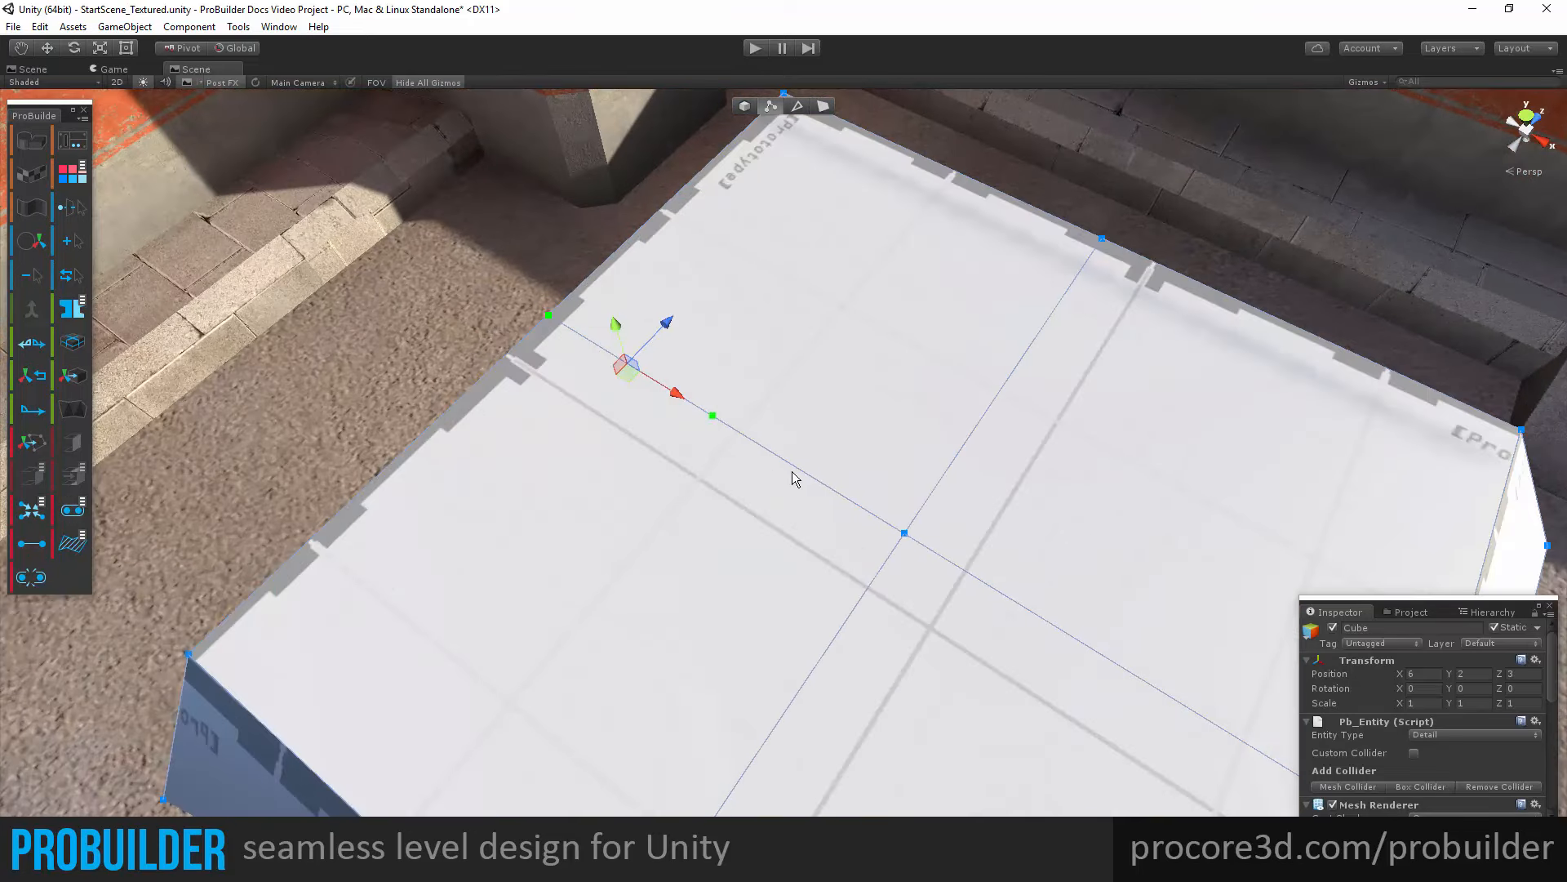
left_click(716, 417)
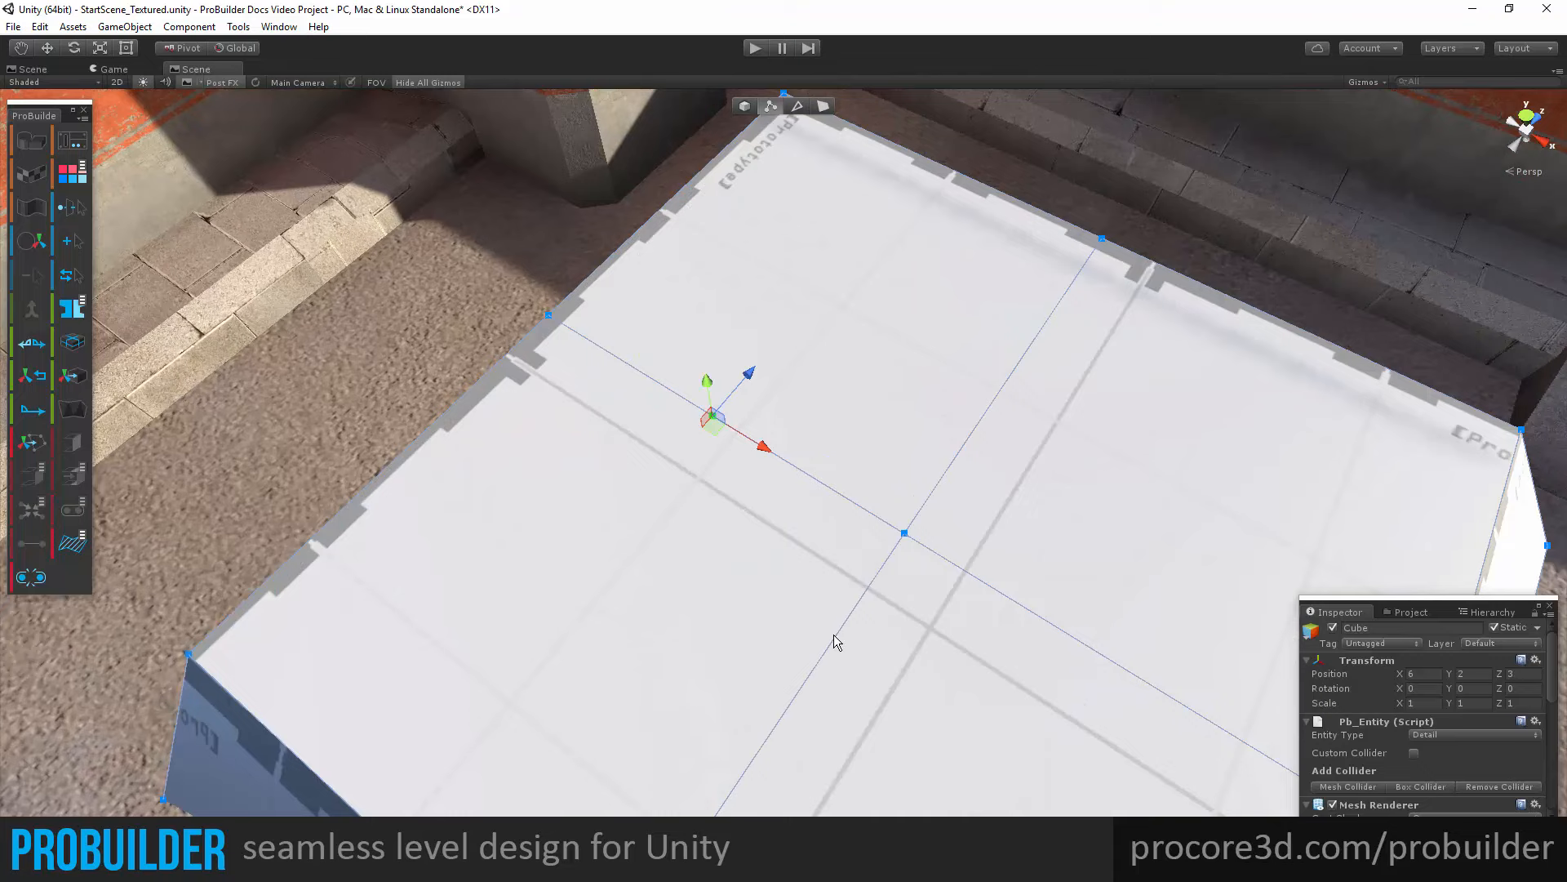
scroll(836, 640, "down", 7)
left_click_drag(836, 655, 821, 519, "alt")
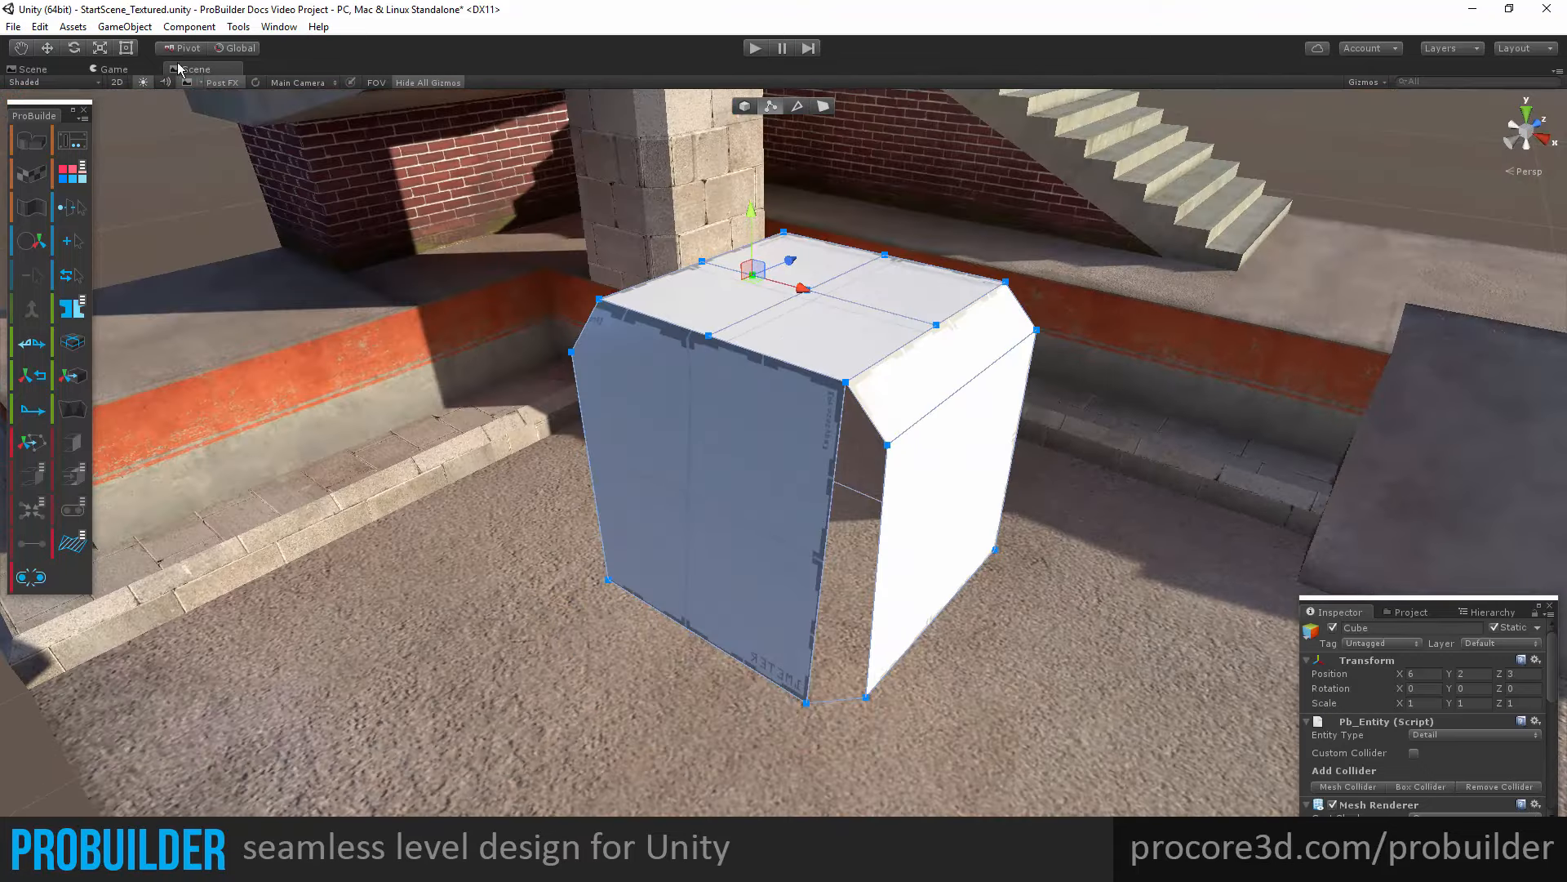
Open the Unity preferences and find Precise Element Selection in ProBuilder's Geometry Editing Settings.
left_click(40, 27)
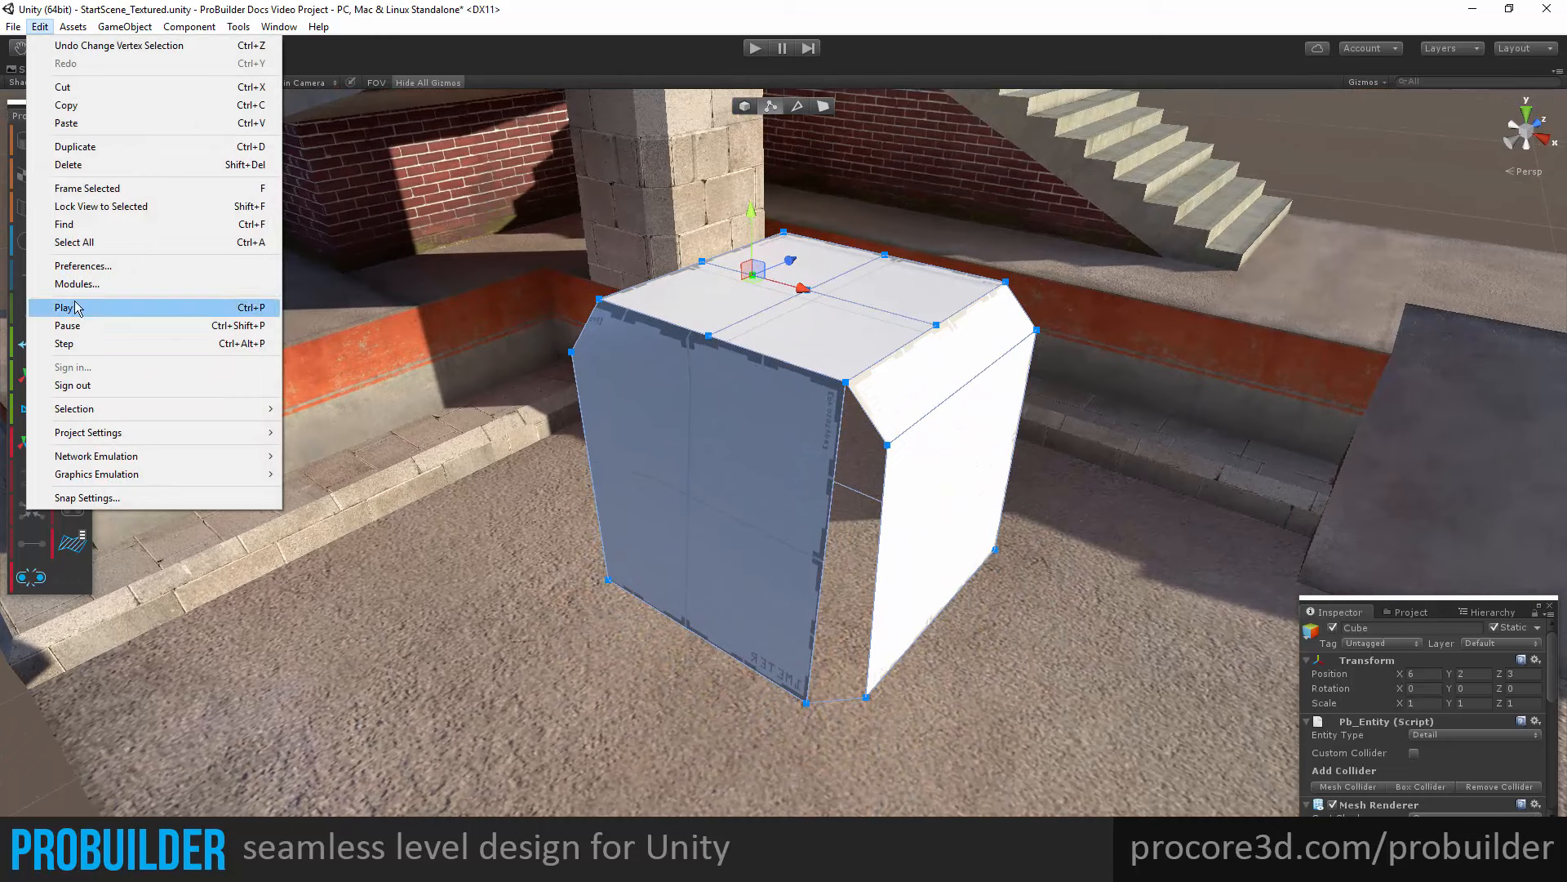
left_click(90, 266)
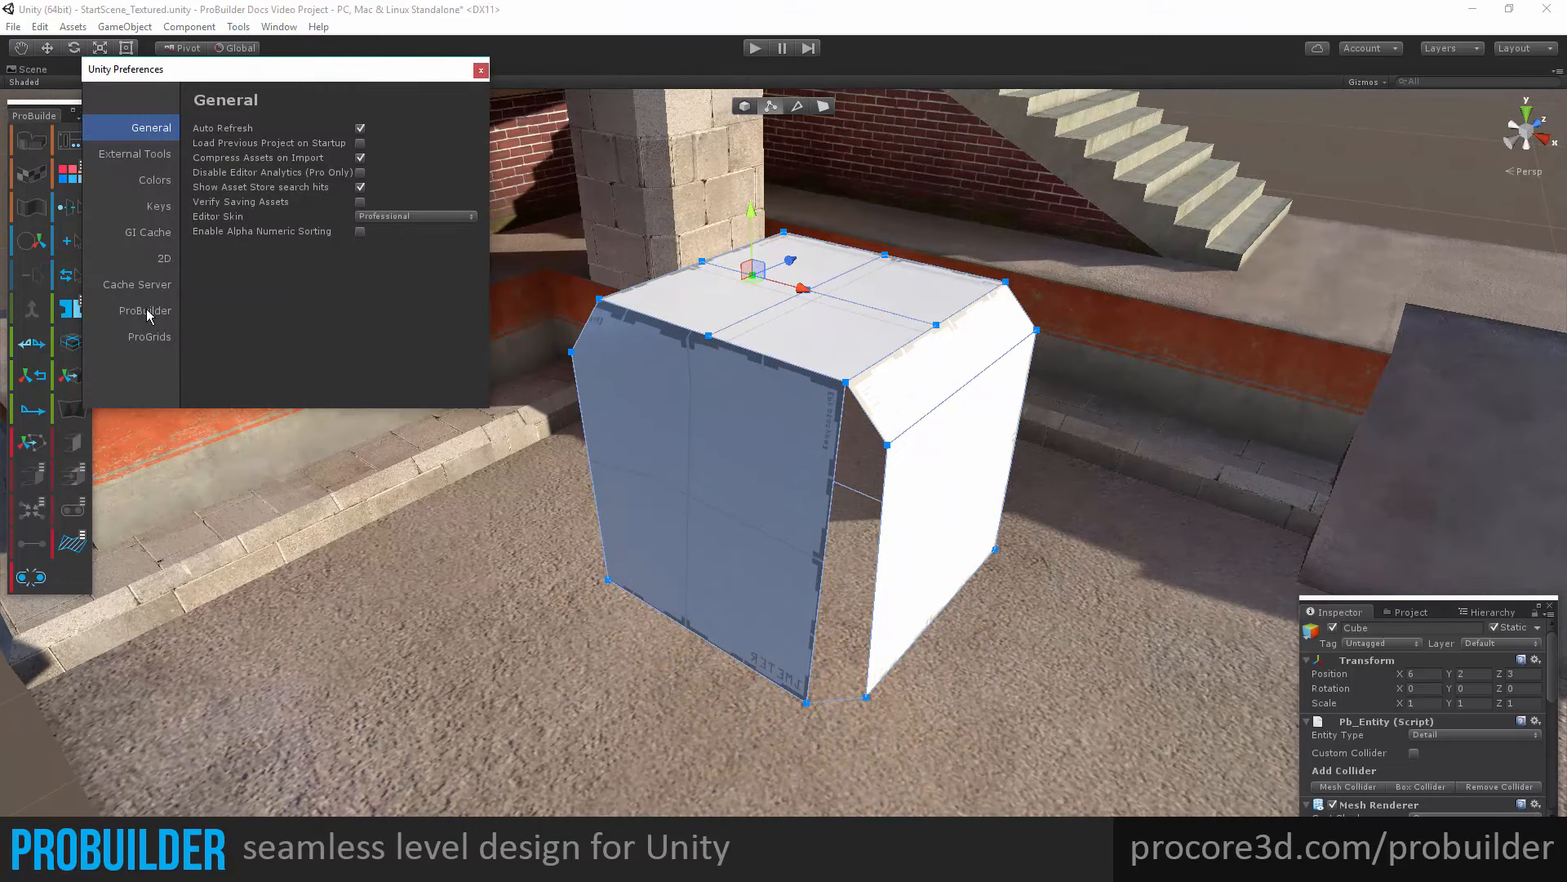
left_click(147, 311)
scroll(290, 181, "down", 5)
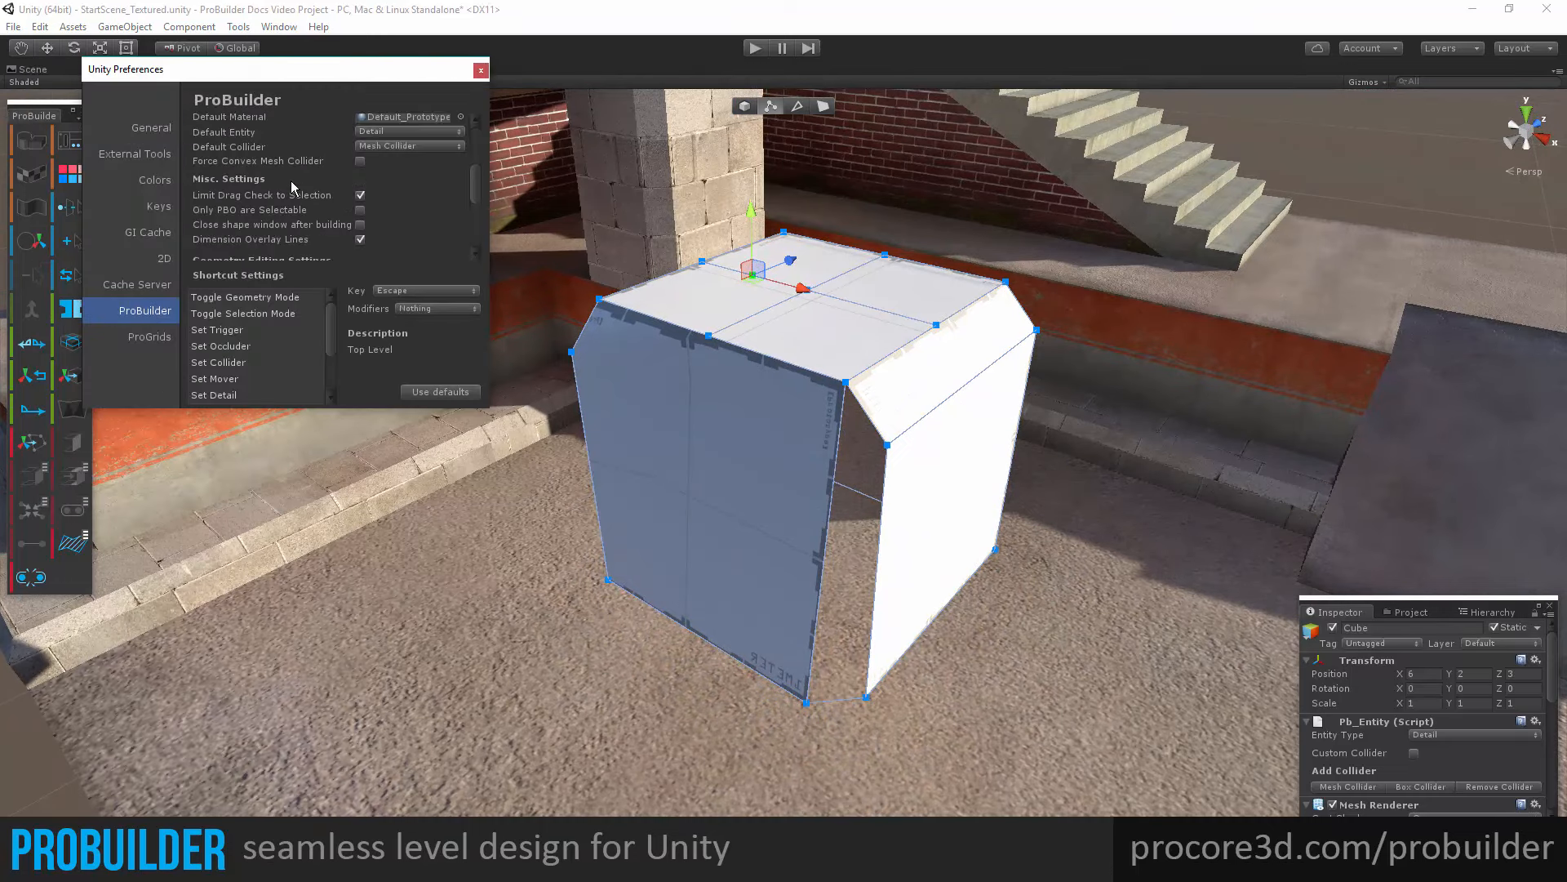
scroll(292, 184, "up", 3)
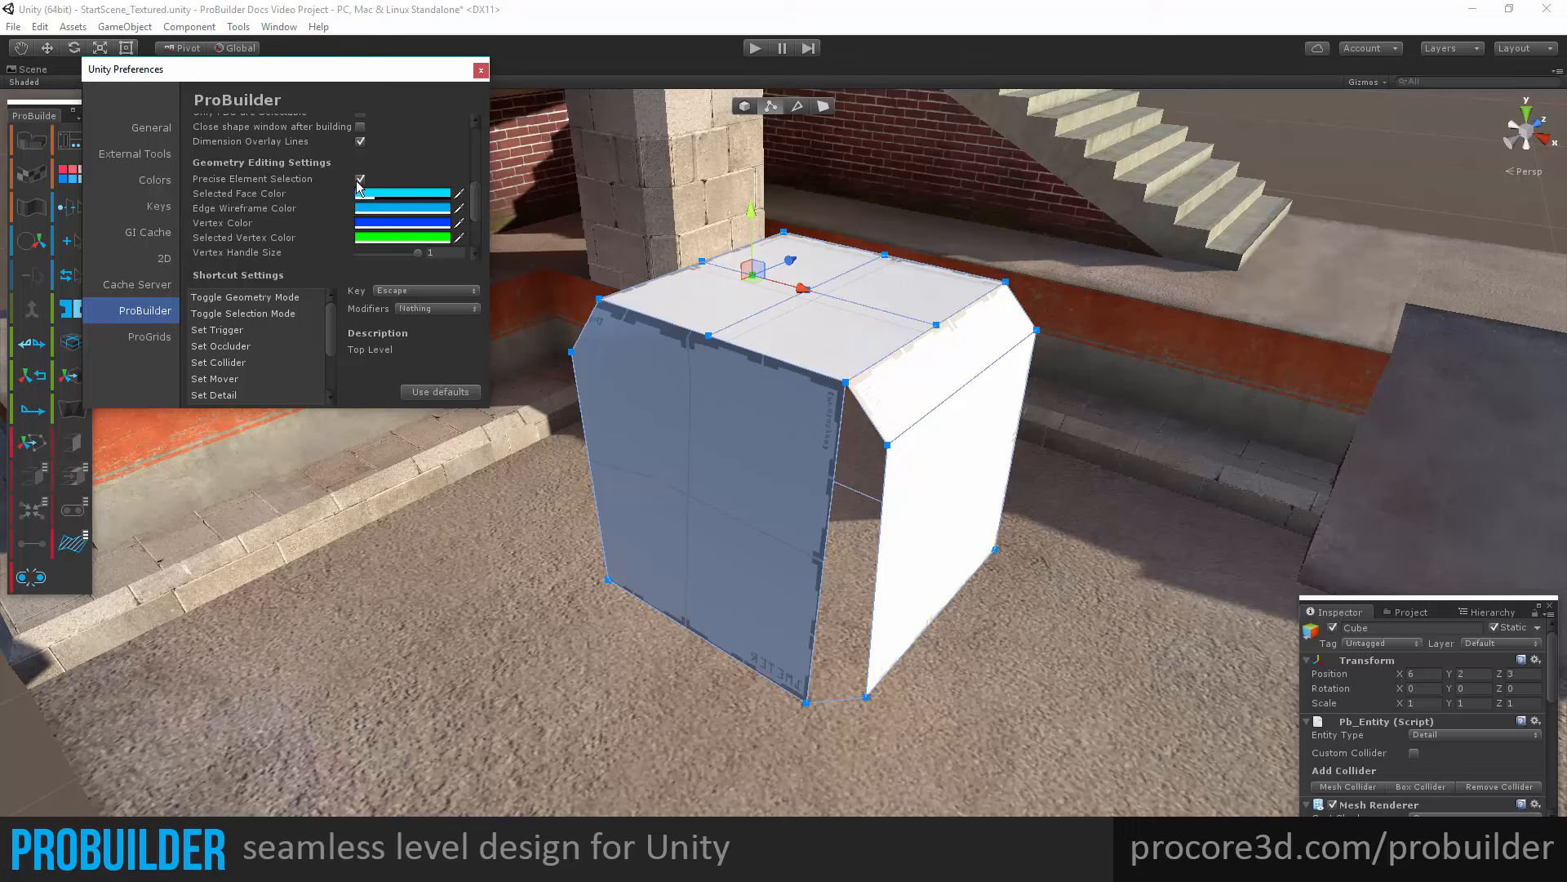
Test edge selection on the cube's top face with Precise Element Selection enabled.
left_click(798, 106)
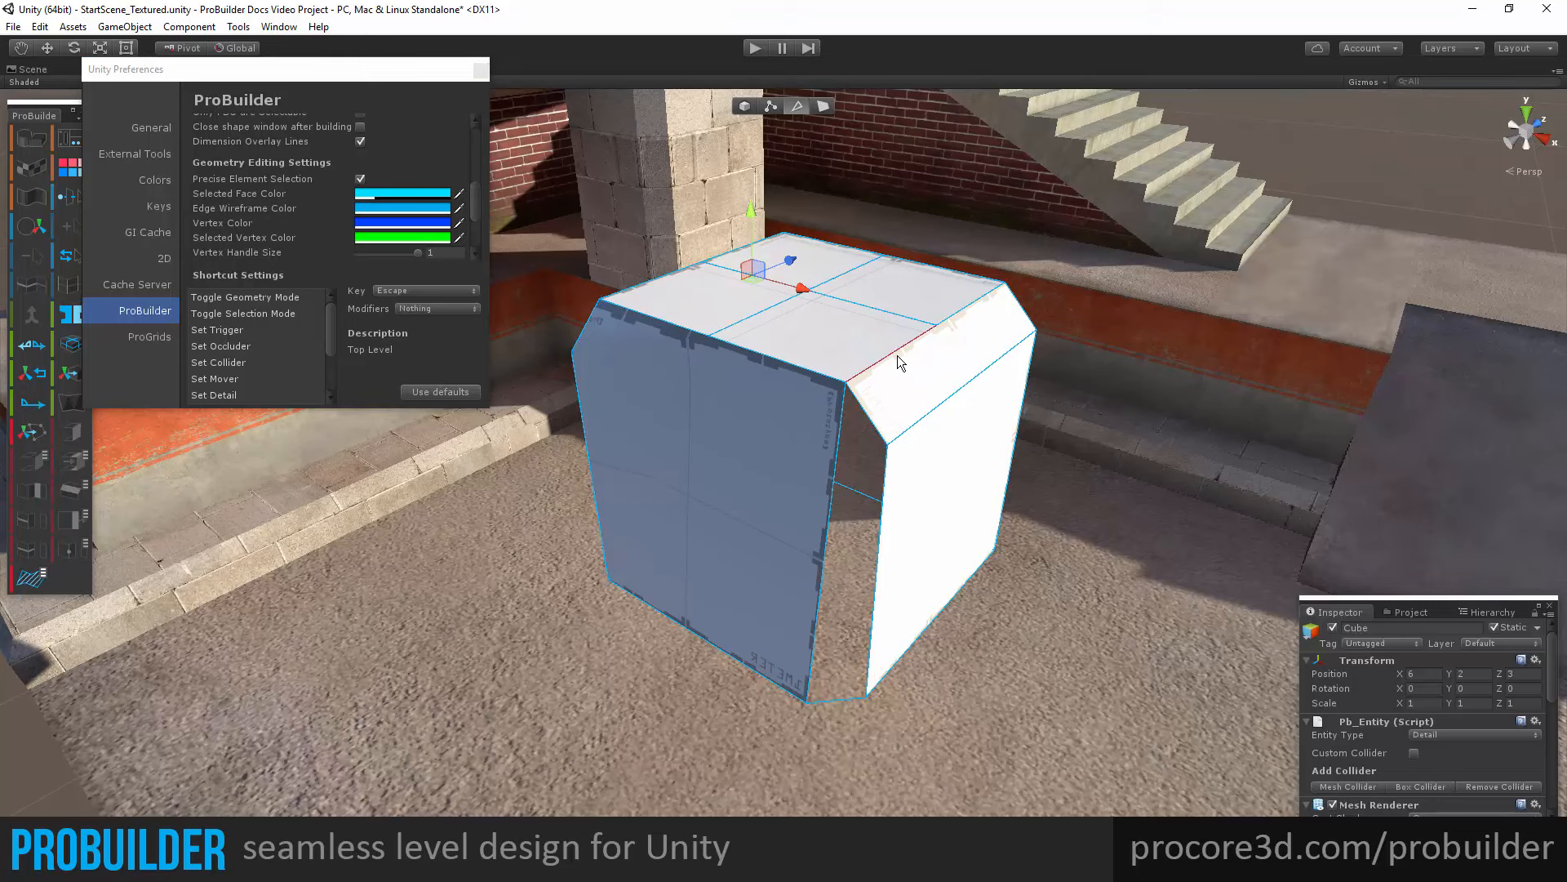
left_click(929, 373)
left_click(973, 304)
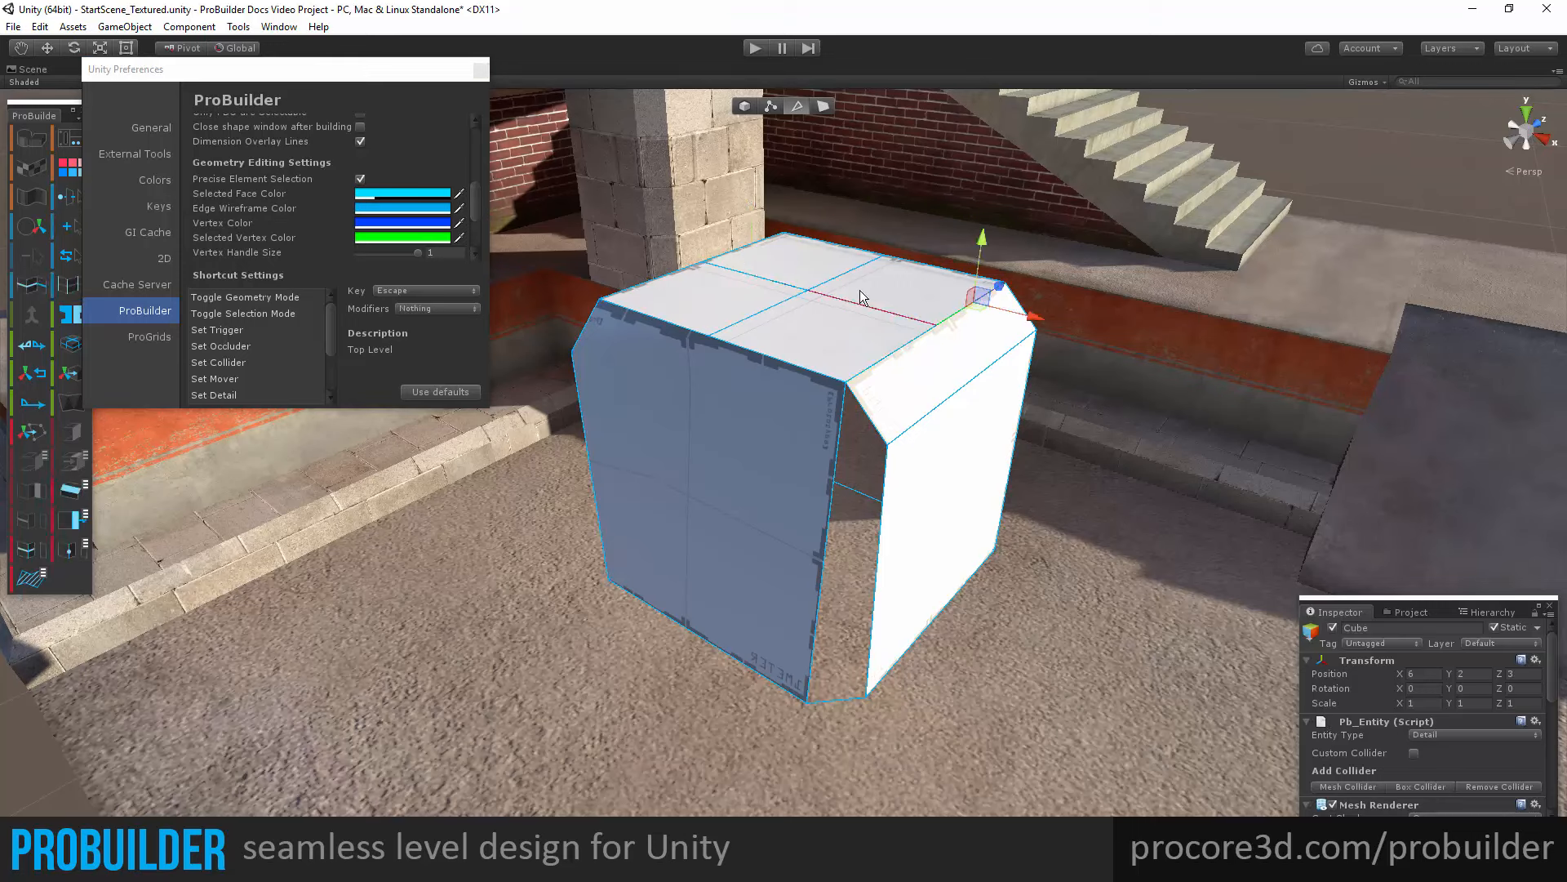
left_click(844, 286)
left_click(756, 320)
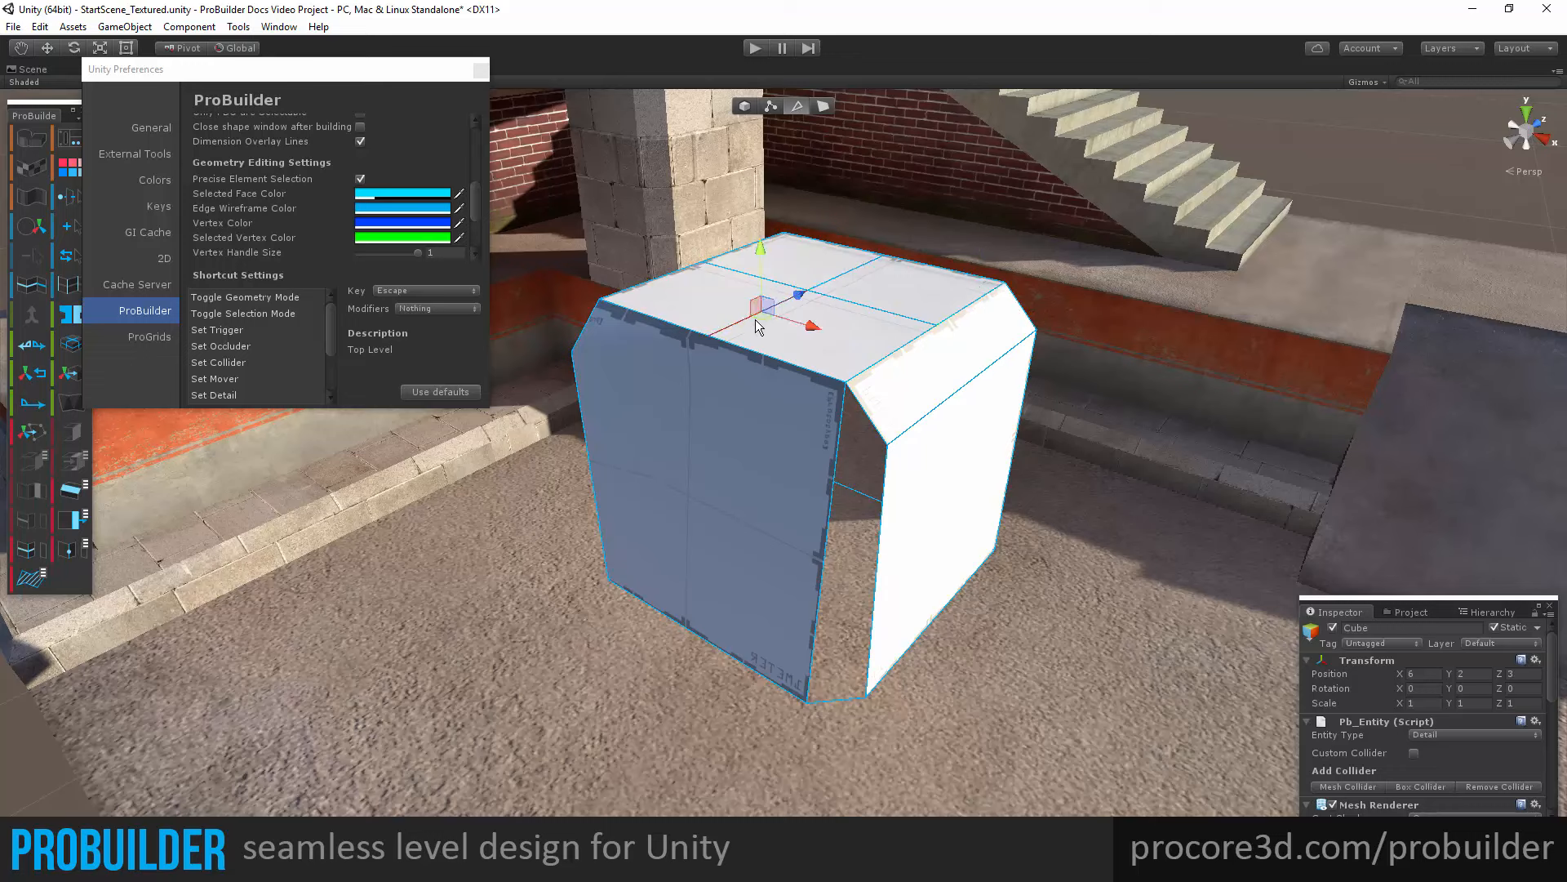
left_click(880, 309)
Disable Precise Element Selection and try selecting edges by picking near them on the top, bevel, side and front faces.
left_click(361, 176)
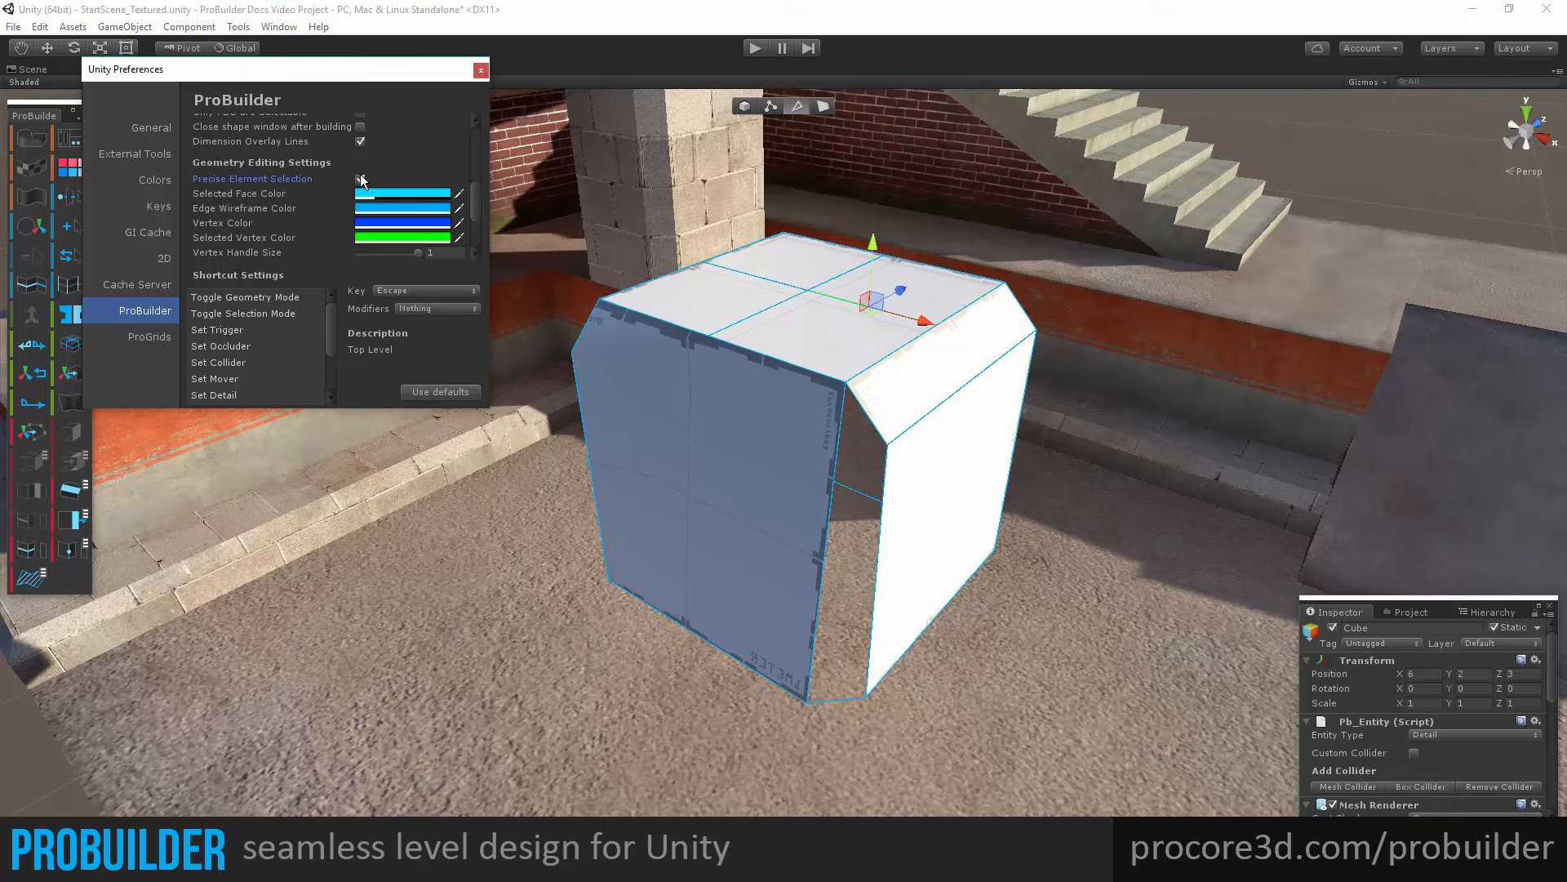
left_click(815, 335)
left_click(912, 288)
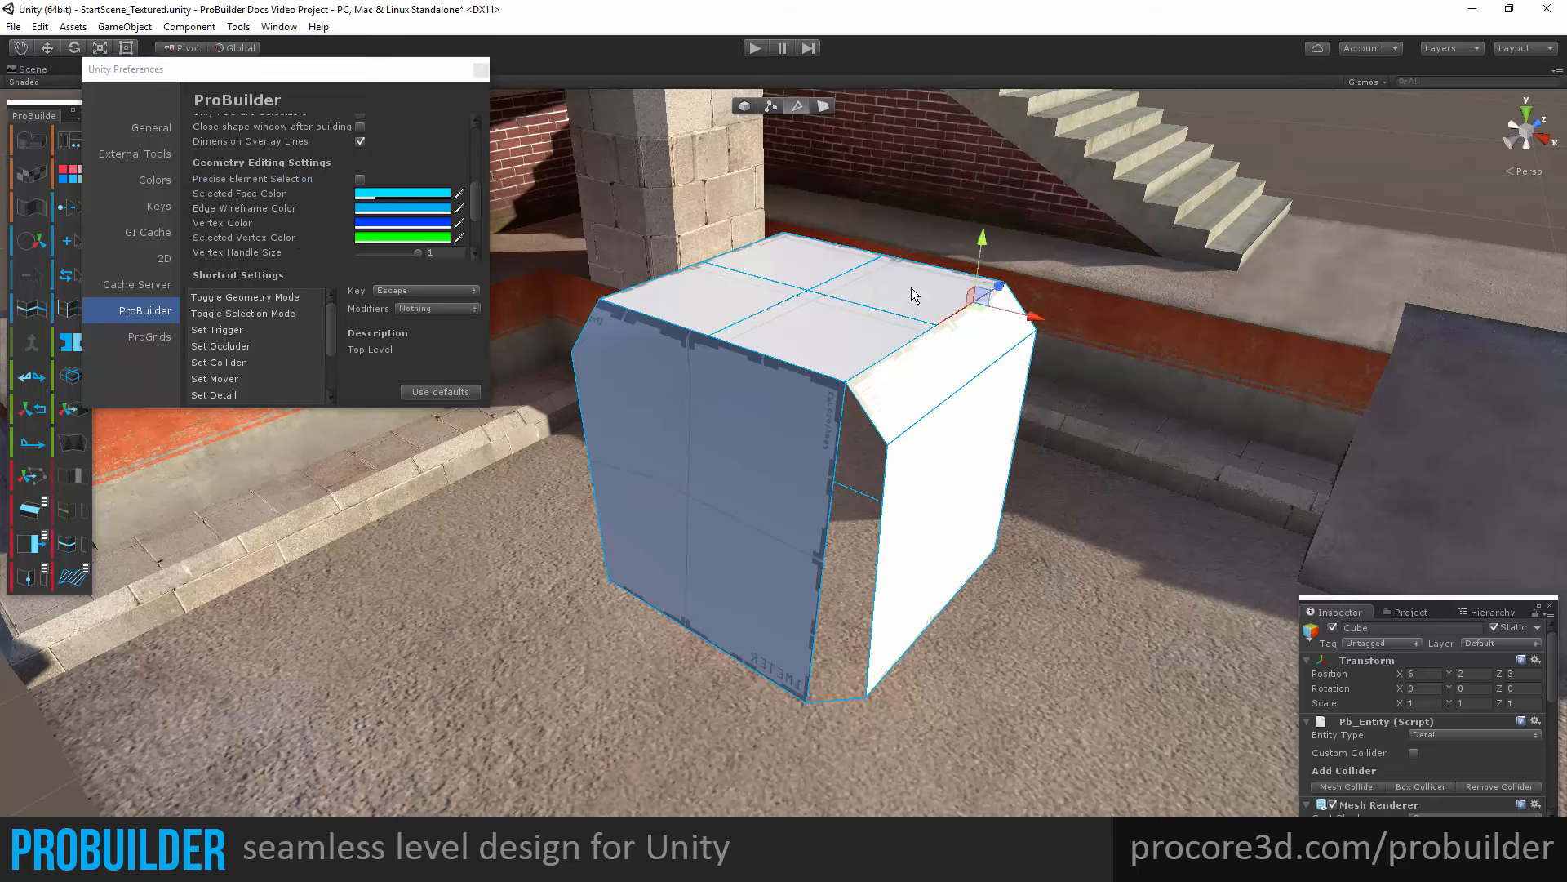
left_click(882, 279)
left_click(866, 316)
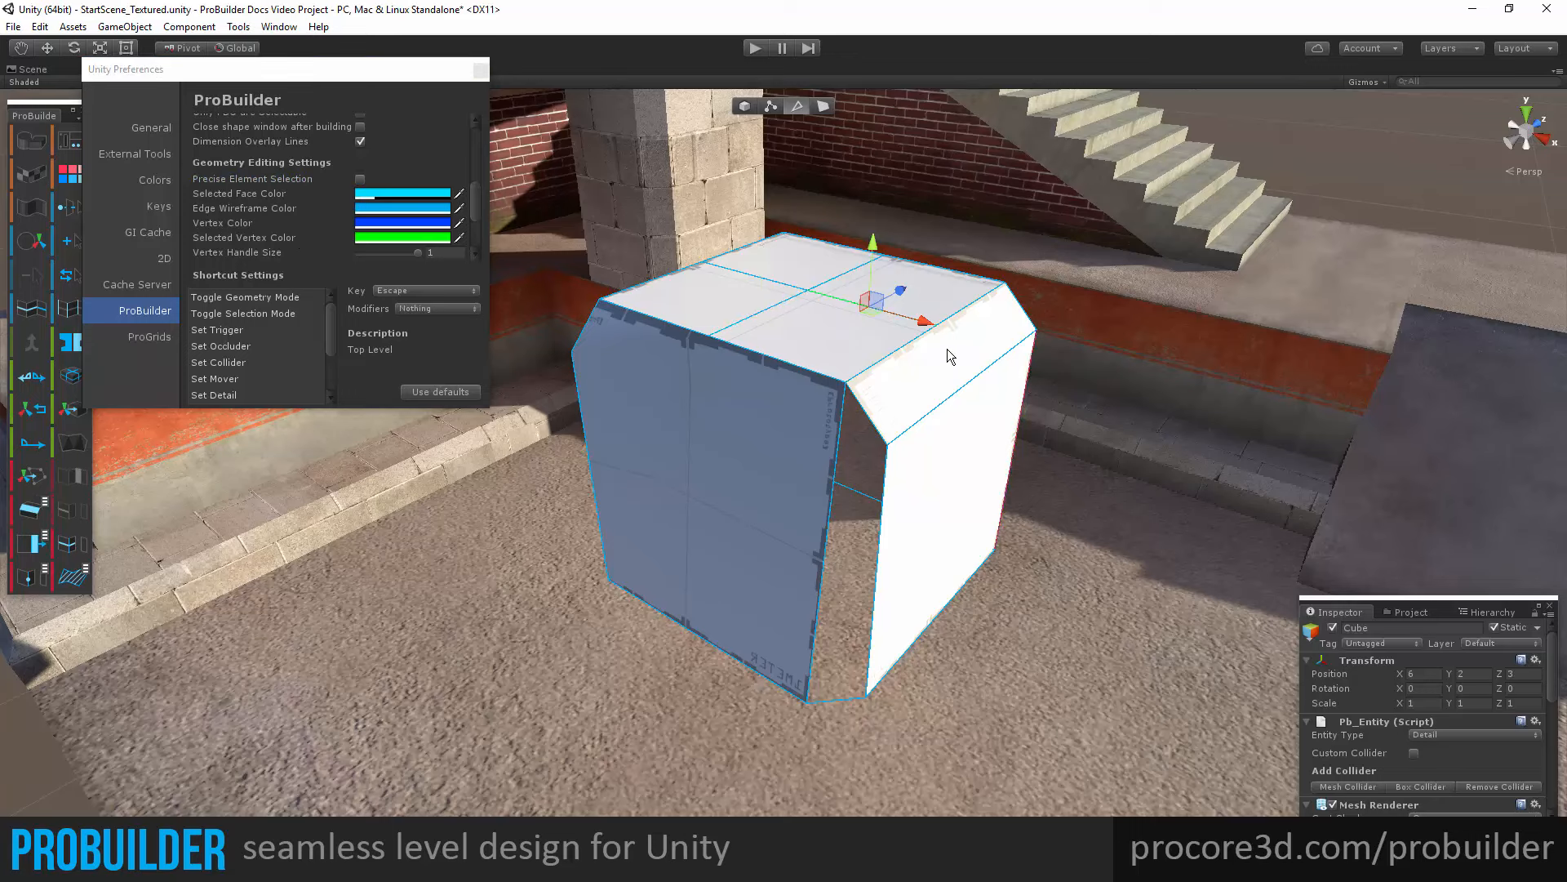
left_click(923, 361)
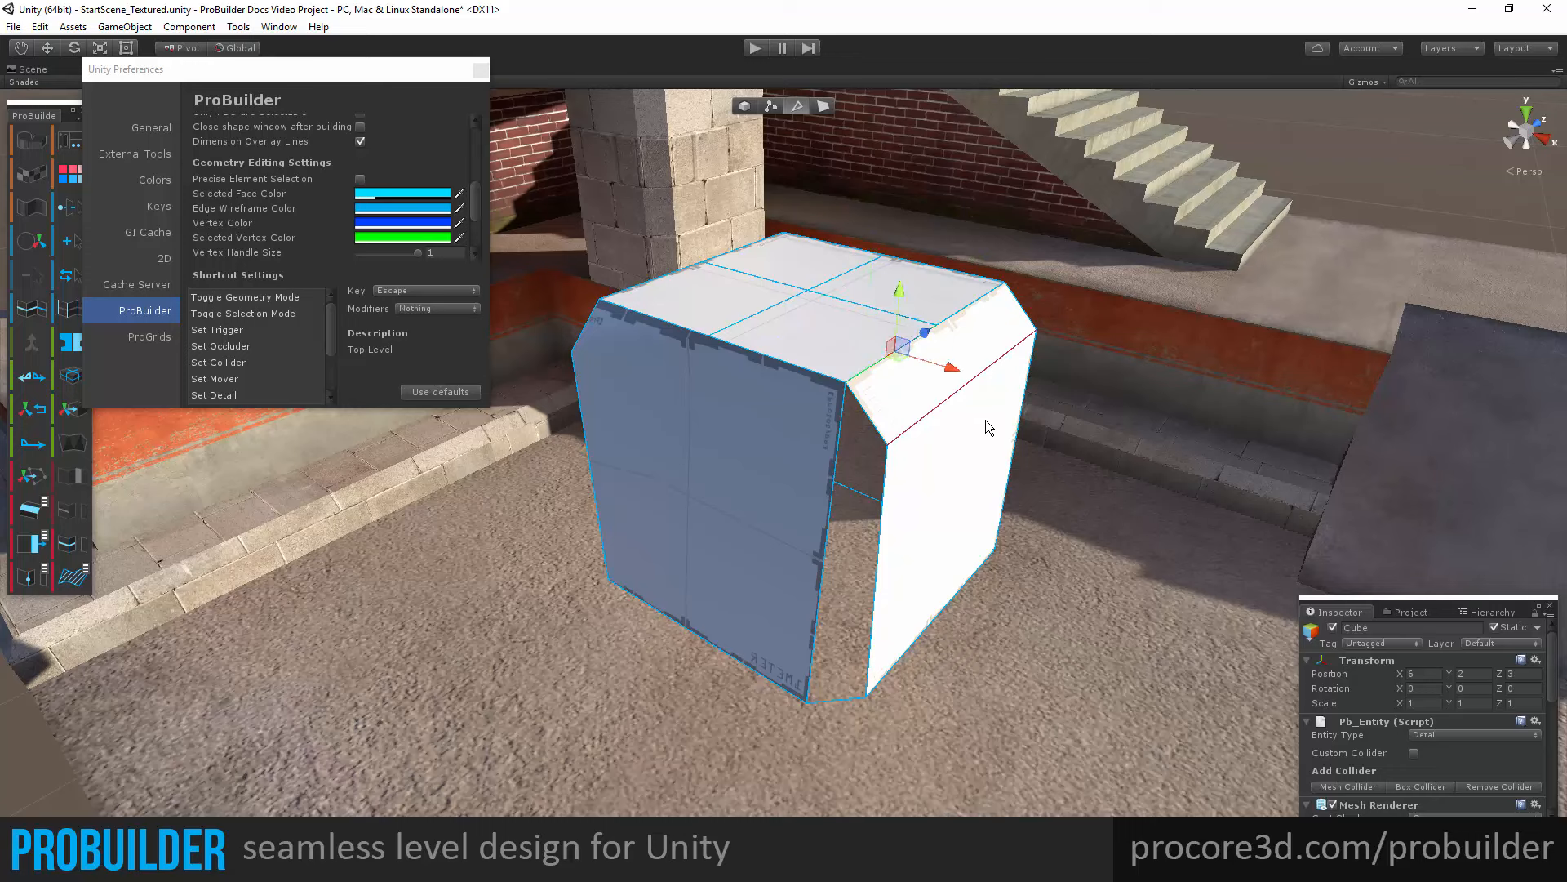
left_click(986, 419)
left_click(605, 458)
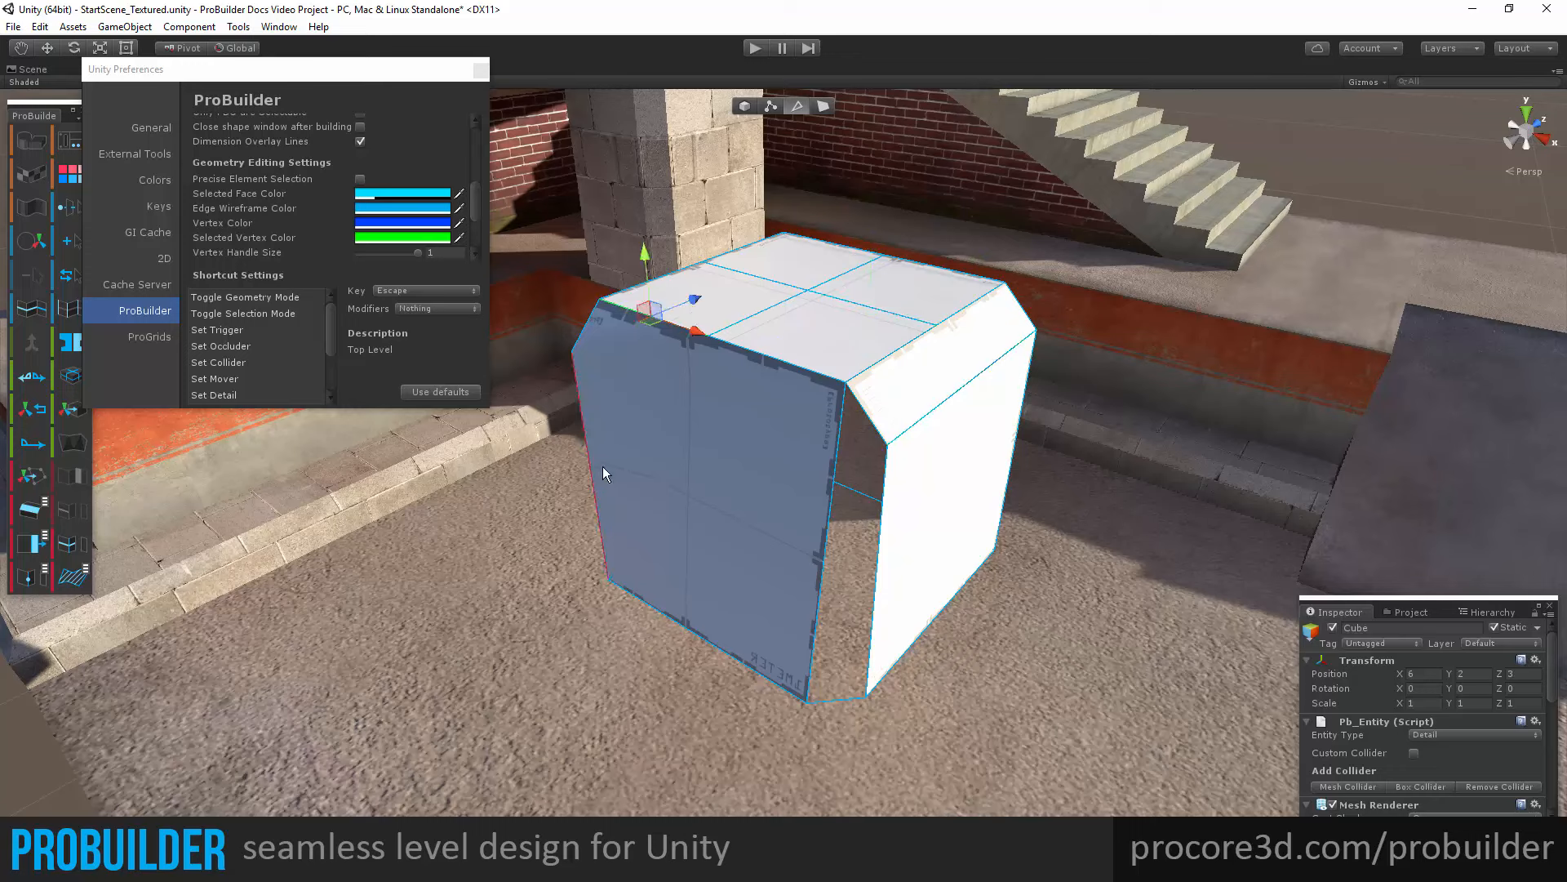
left_click(603, 467)
left_click(769, 491)
left_click(727, 612)
left_click(913, 564)
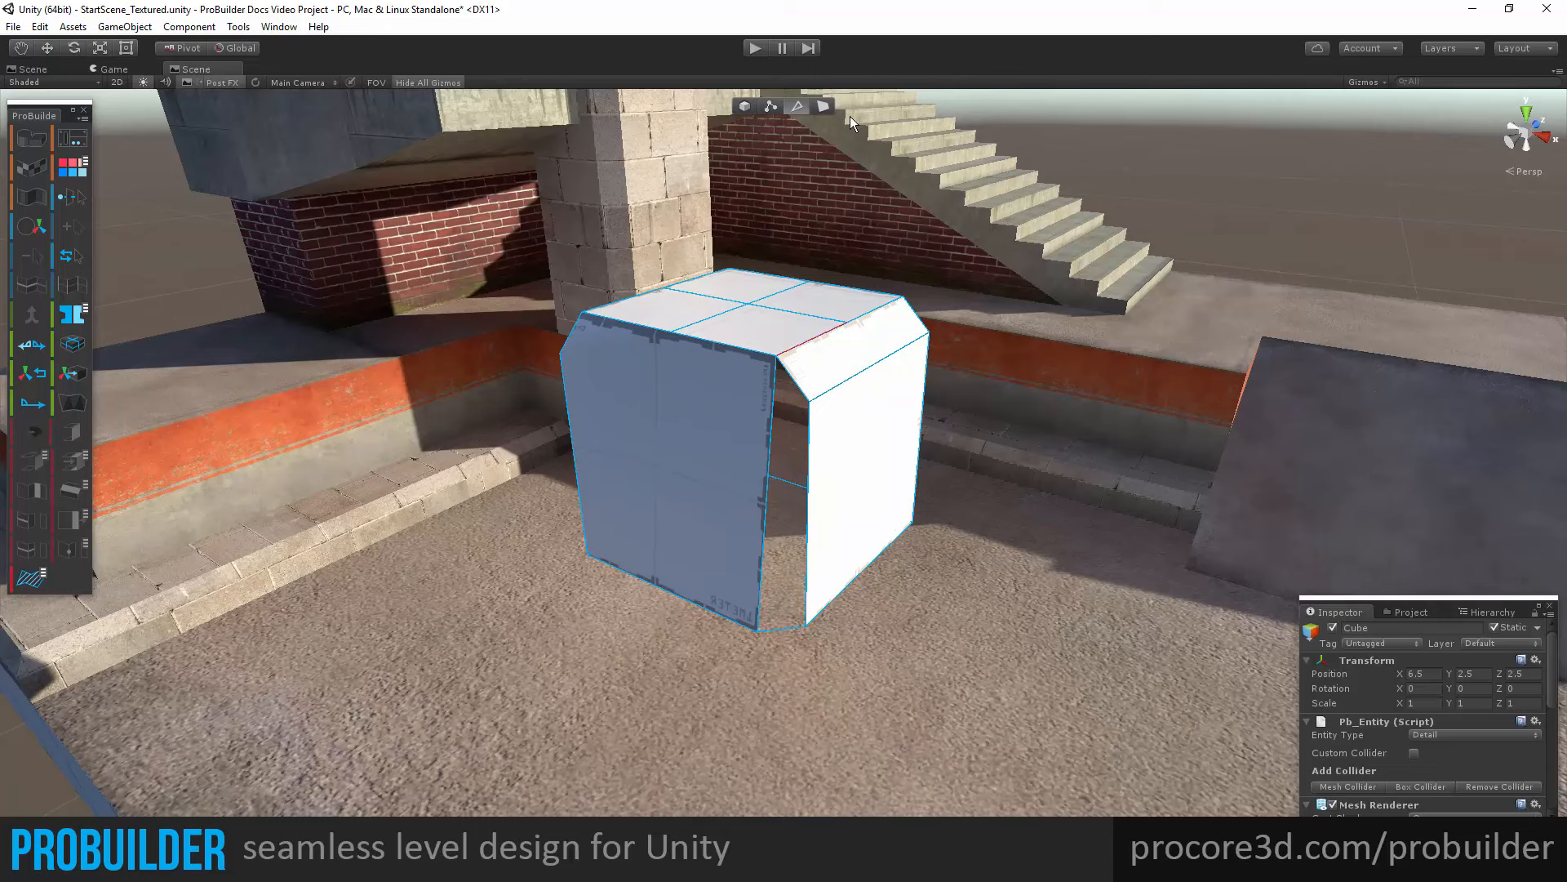
Set the cube's pivot to the front-left corner vertex of its top face and reselect the cube in object mode.
left_click(770, 107)
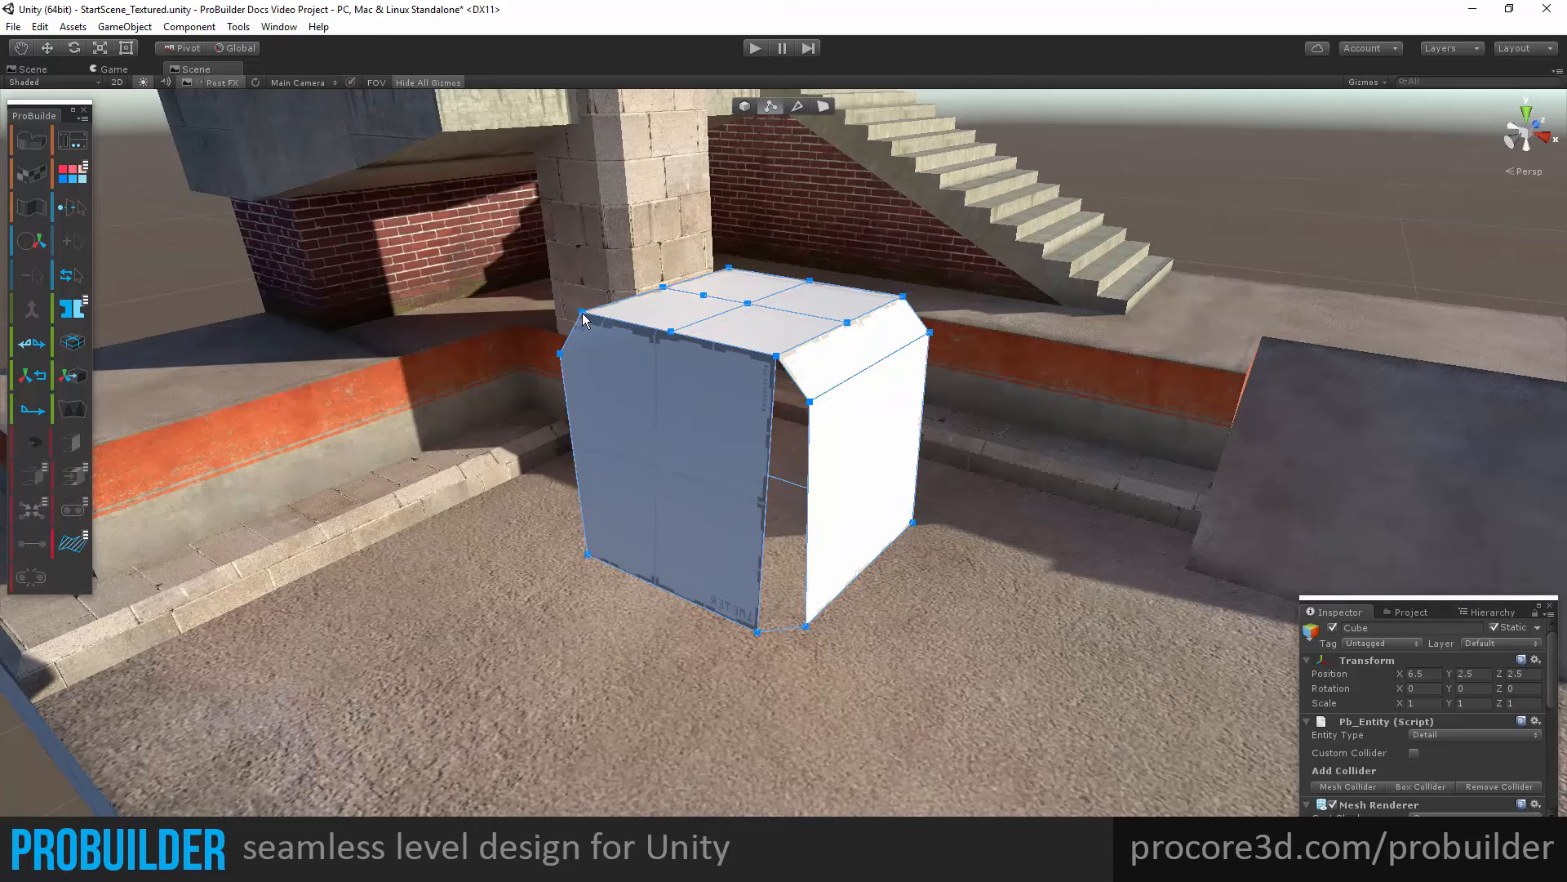
left_click(582, 312)
left_click_drag(674, 449, 671, 469, "alt")
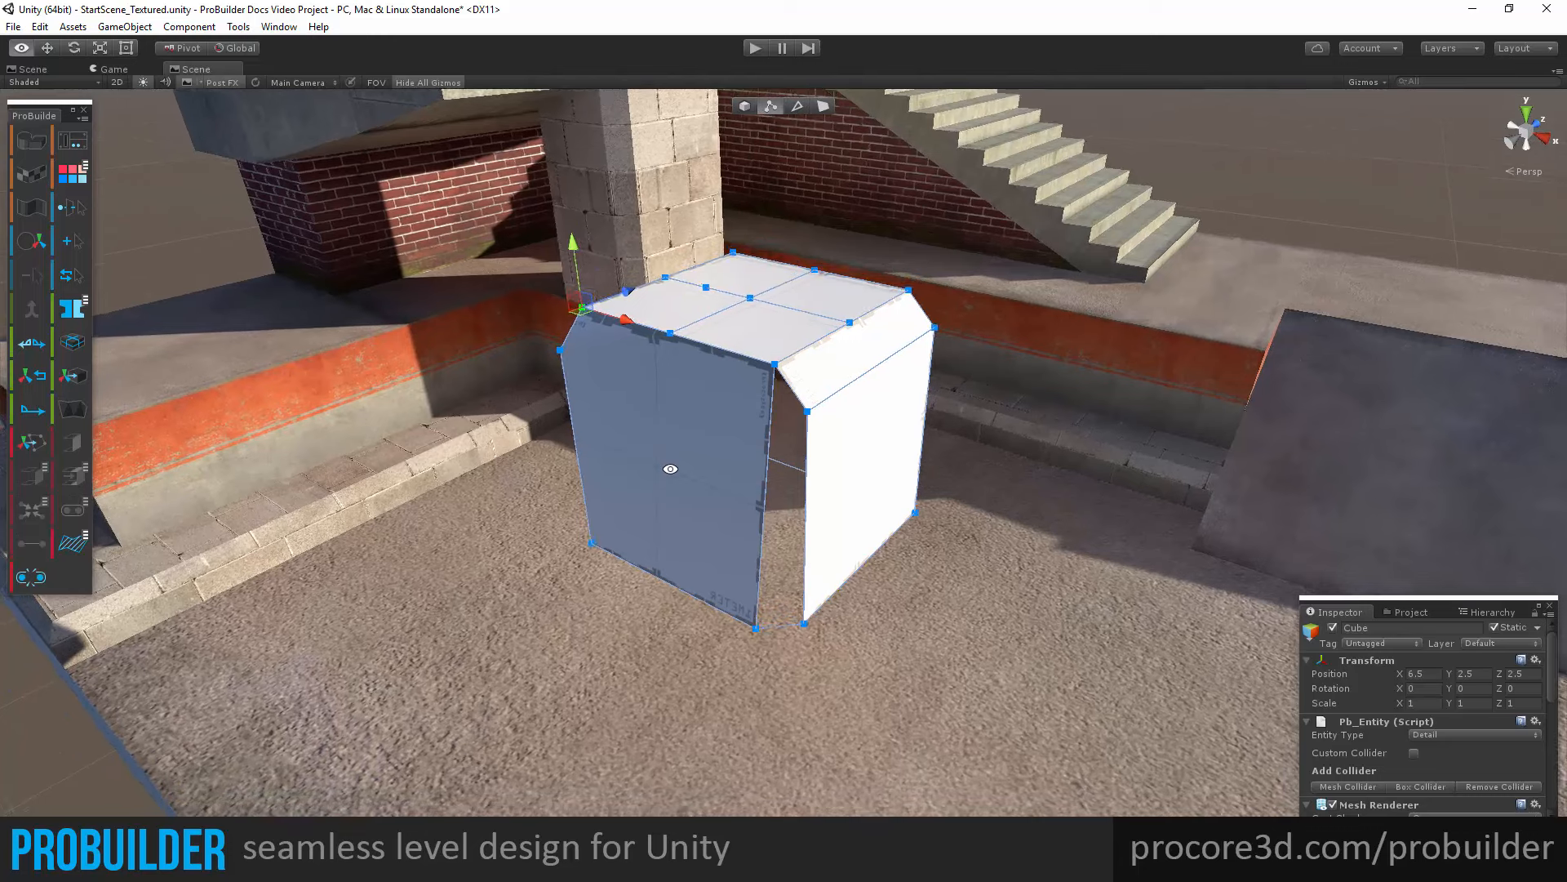
left_click(29, 447)
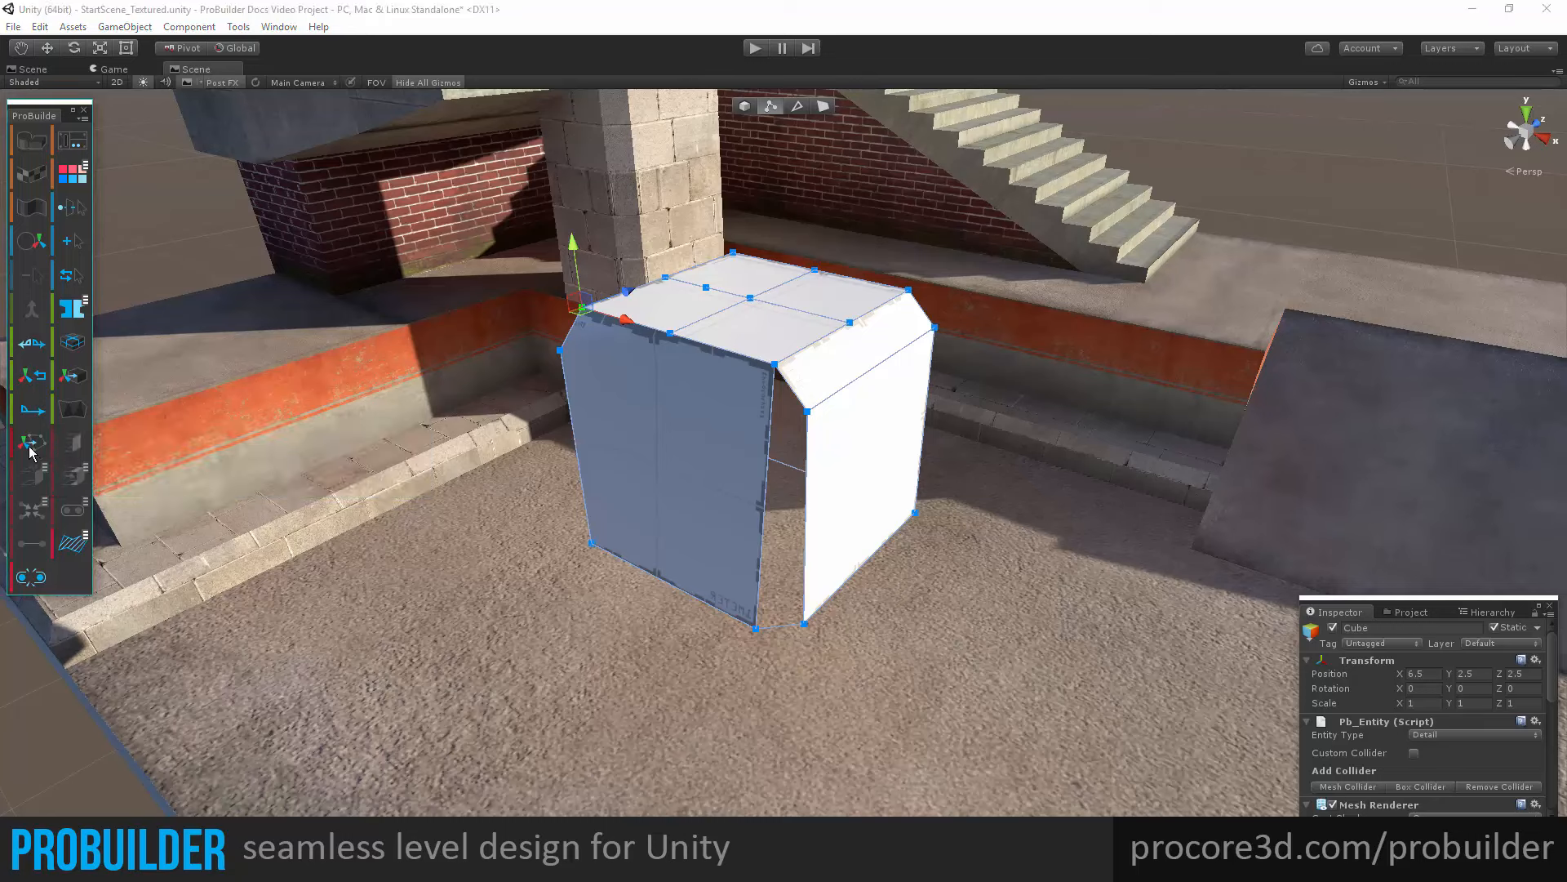
left_click(742, 107)
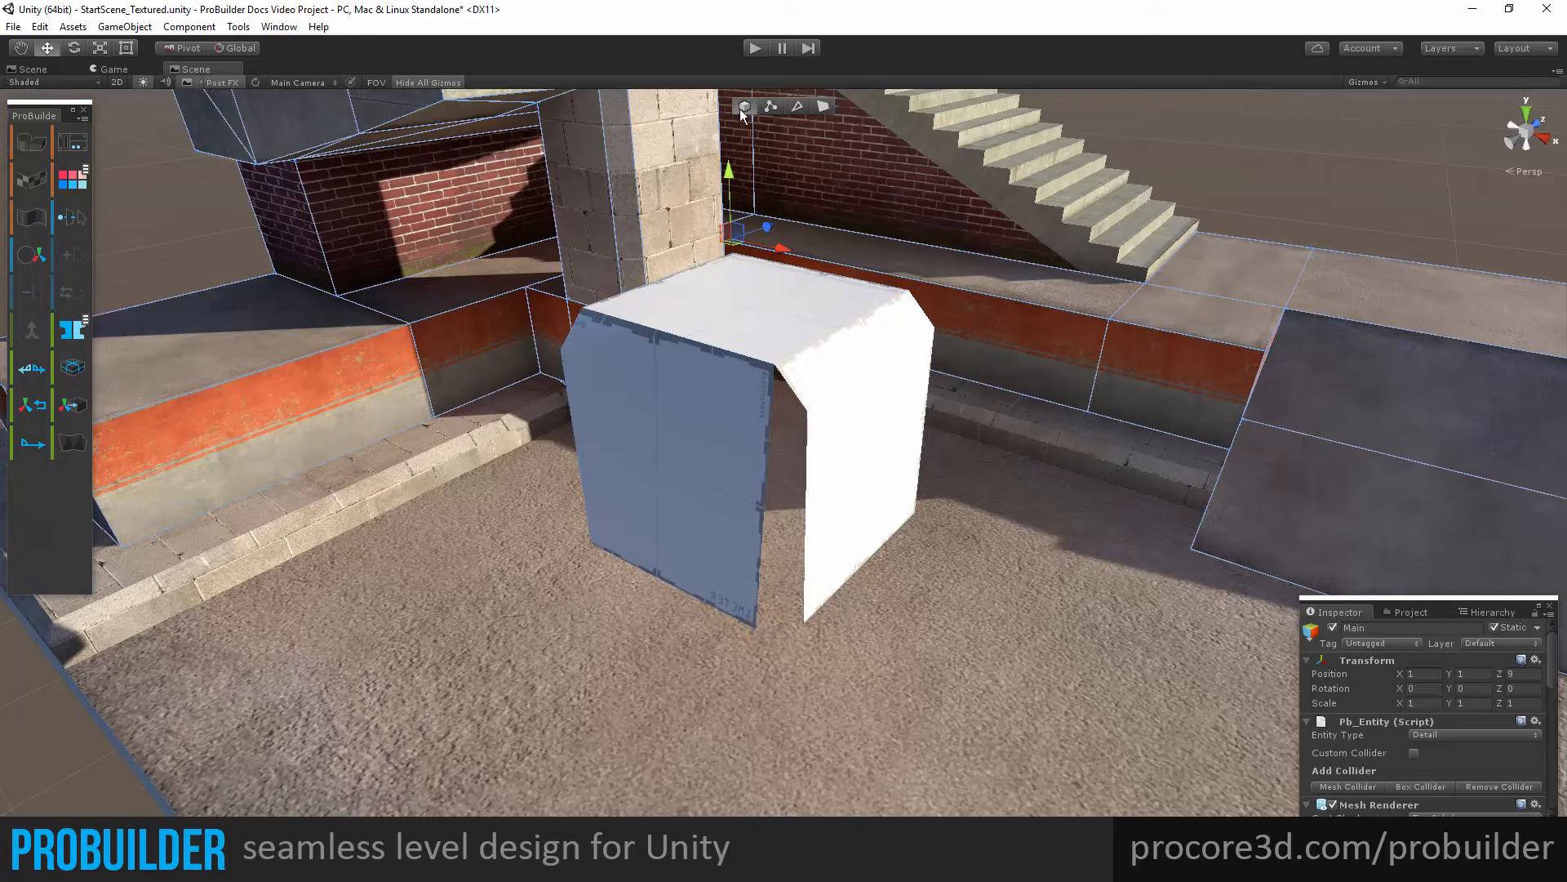
left_click(737, 380)
left_click_drag(738, 381, 670, 335, "alt")
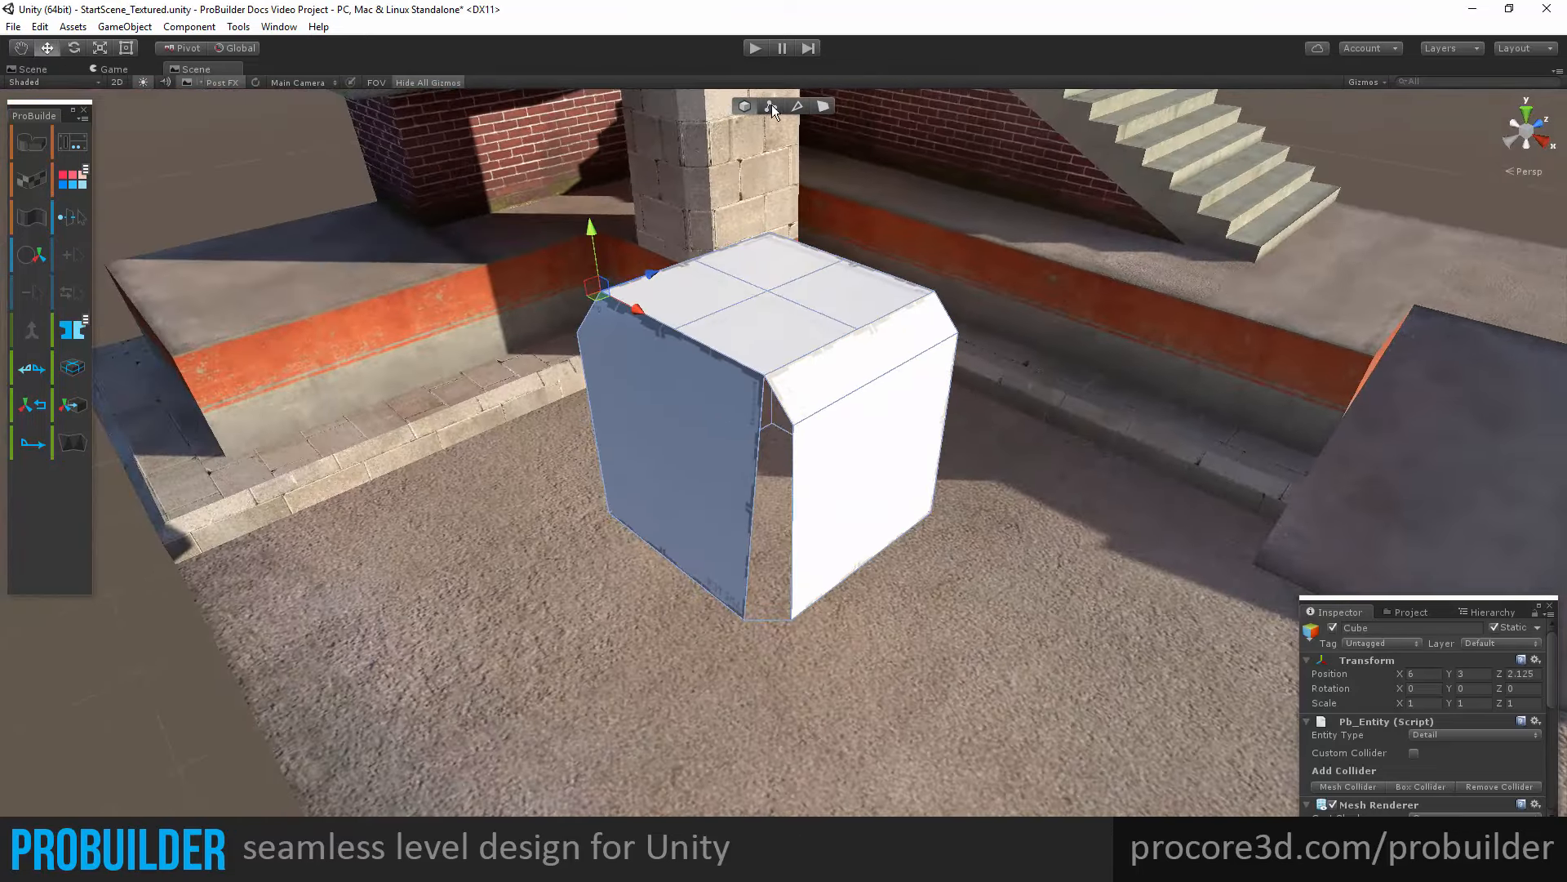
Select three vertices around the front face's upper-left corner and centre the cube's pivot.
left_click(770, 107)
left_click(579, 332, "shift")
left_click(675, 329, "shift")
left_click_drag(683, 479, 599, 392, "alt")
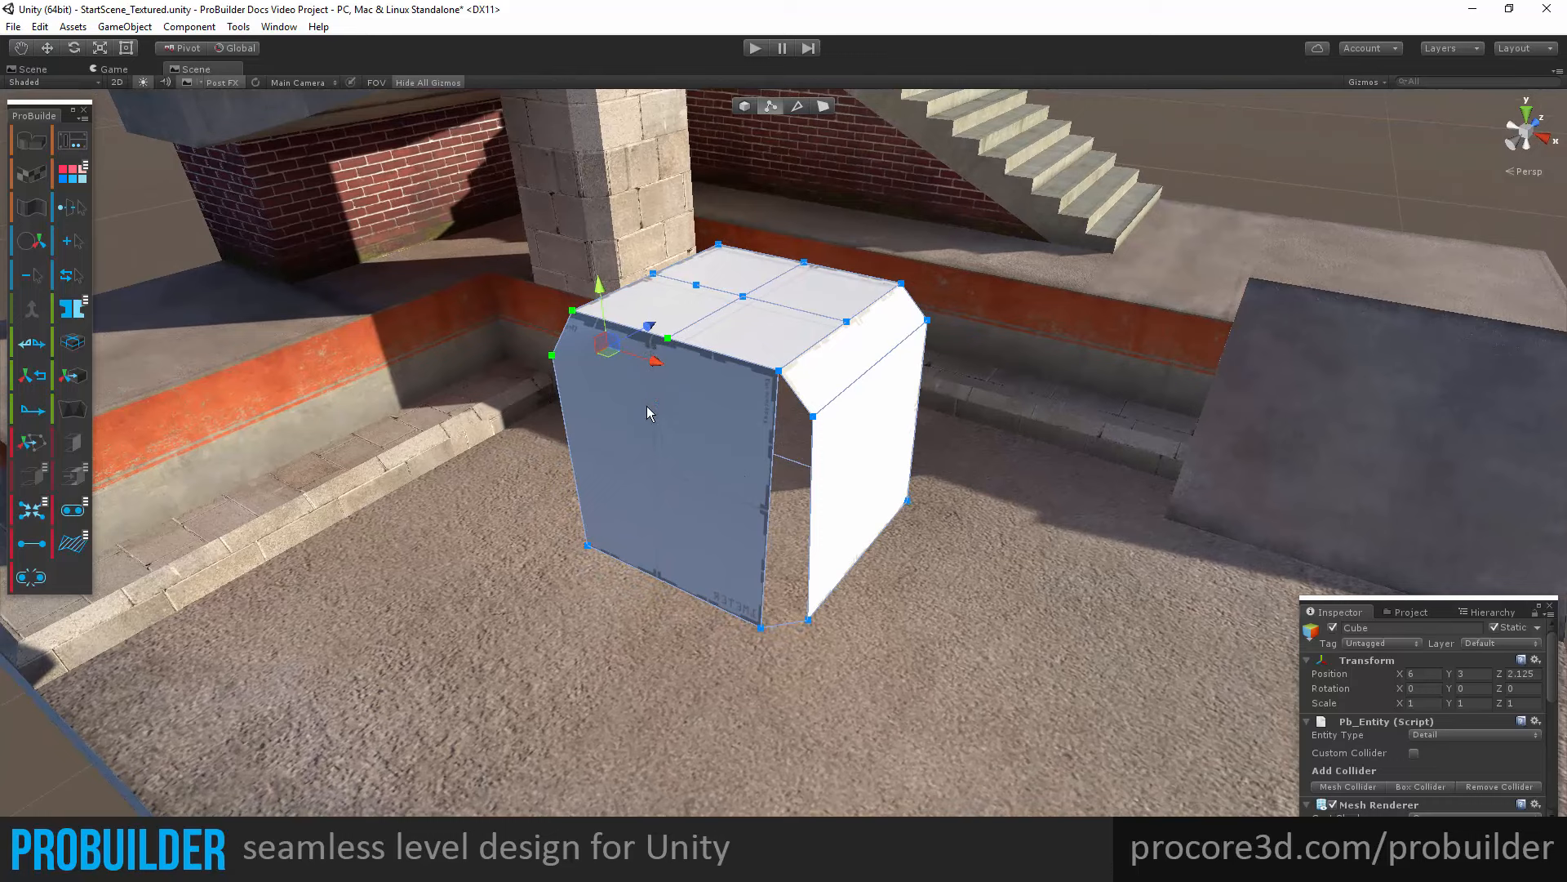
left_click(73, 377)
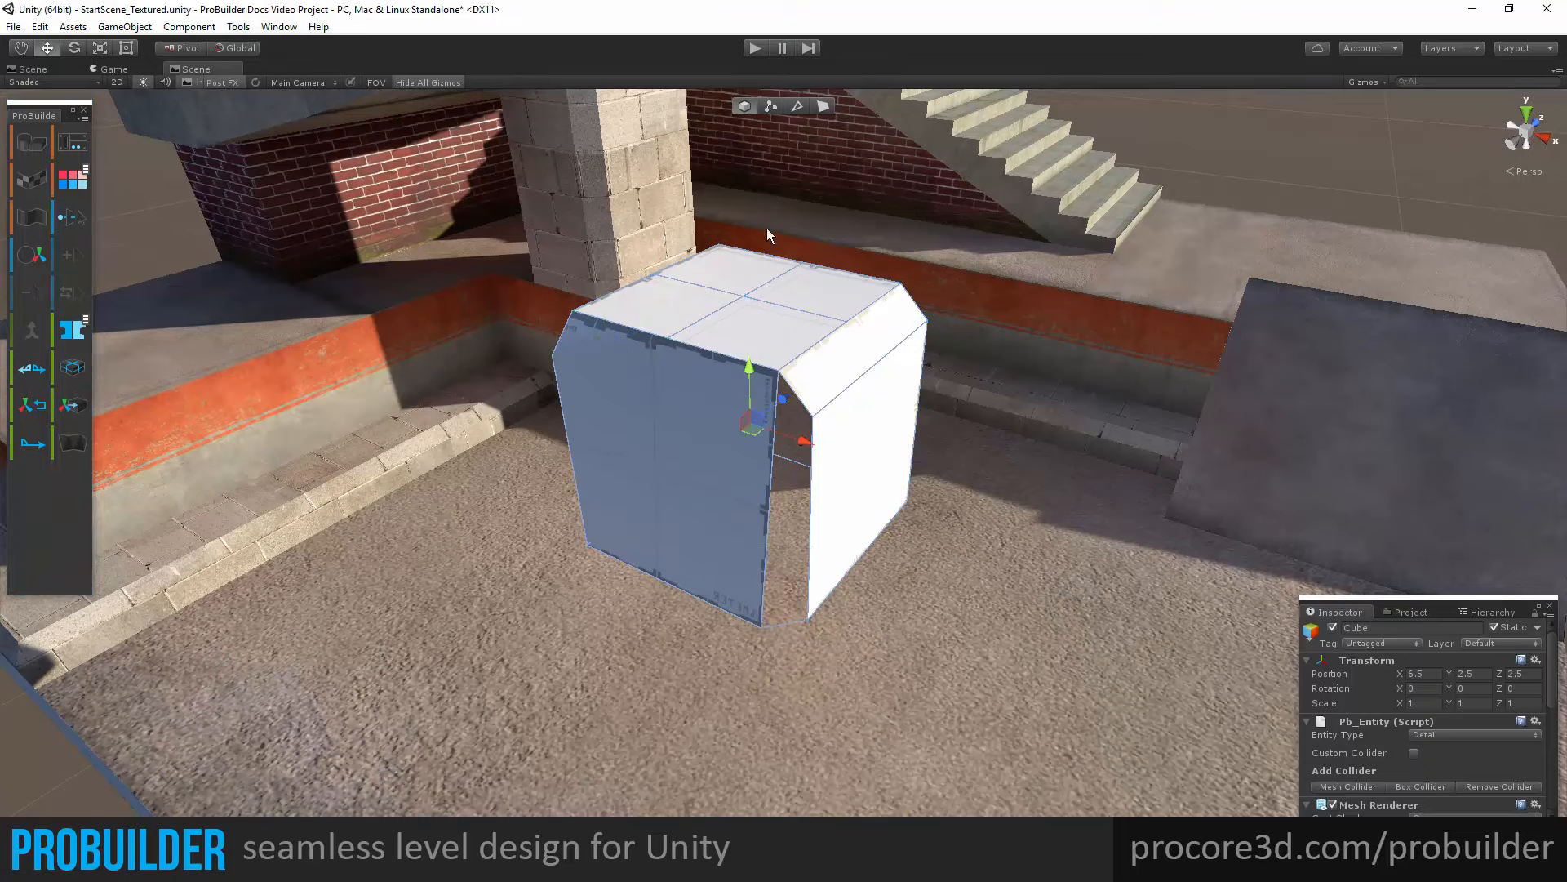
Delete the cube from the scene.
left_click_drag(829, 489, 794, 482, "alt")
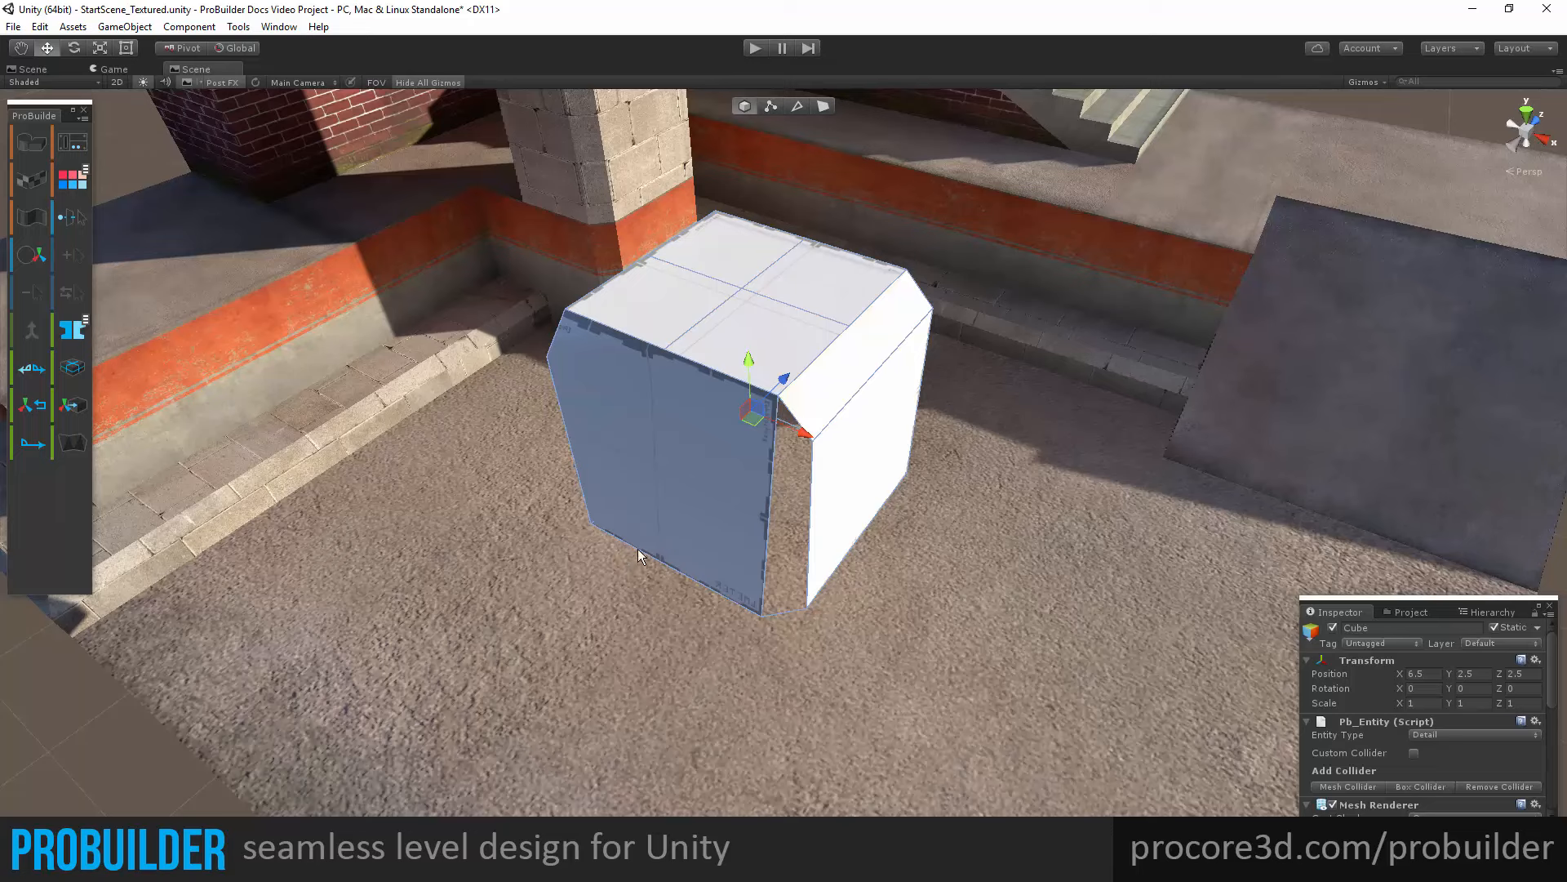
left_click_drag(740, 555, 738, 480, "alt")
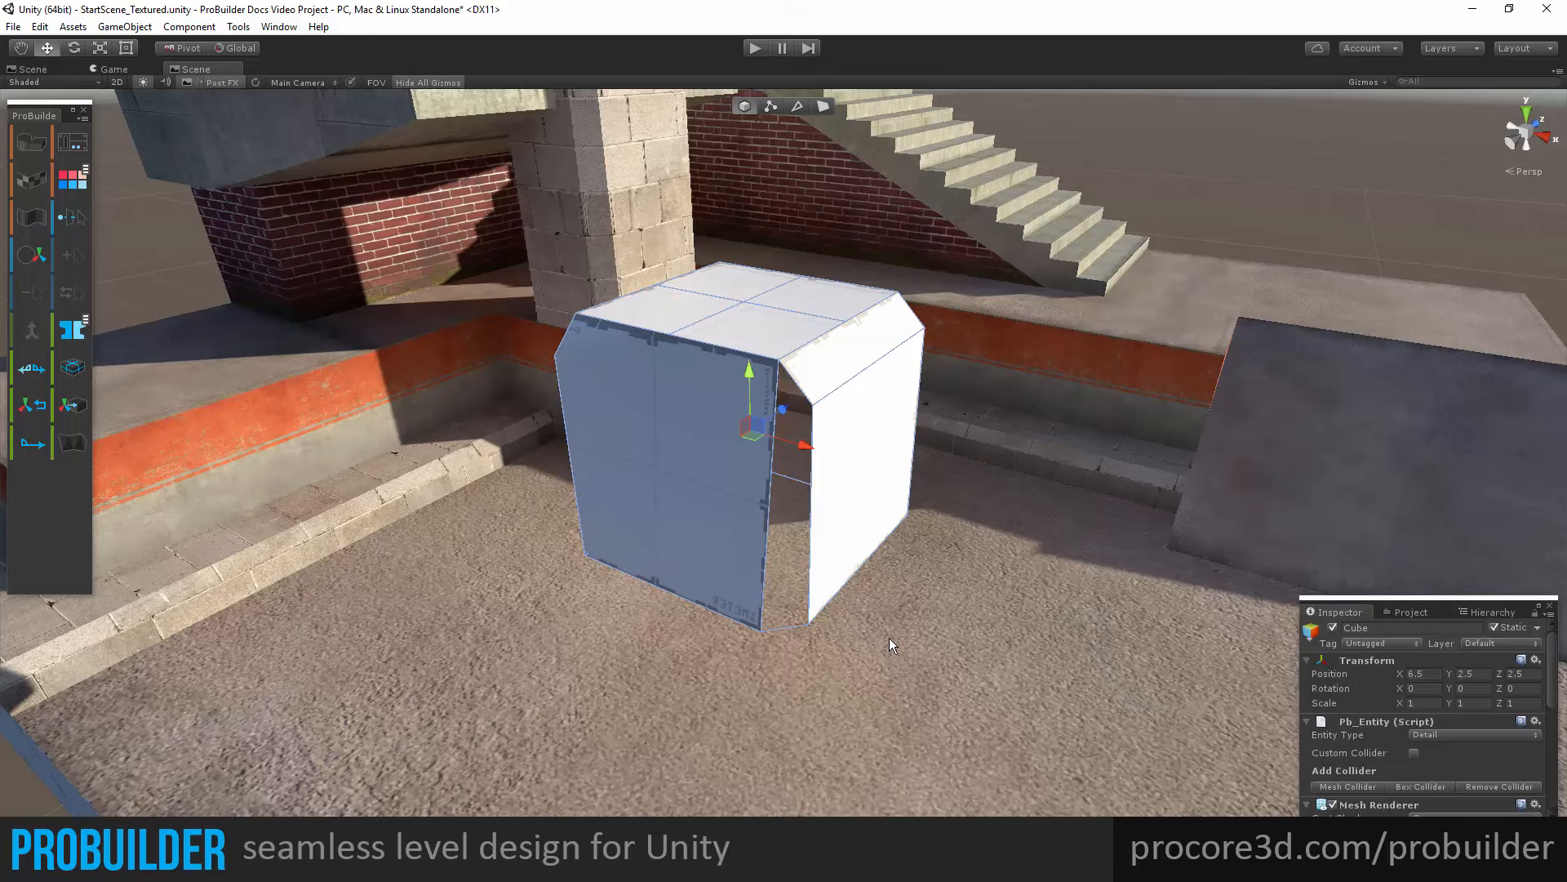
key("Delete")
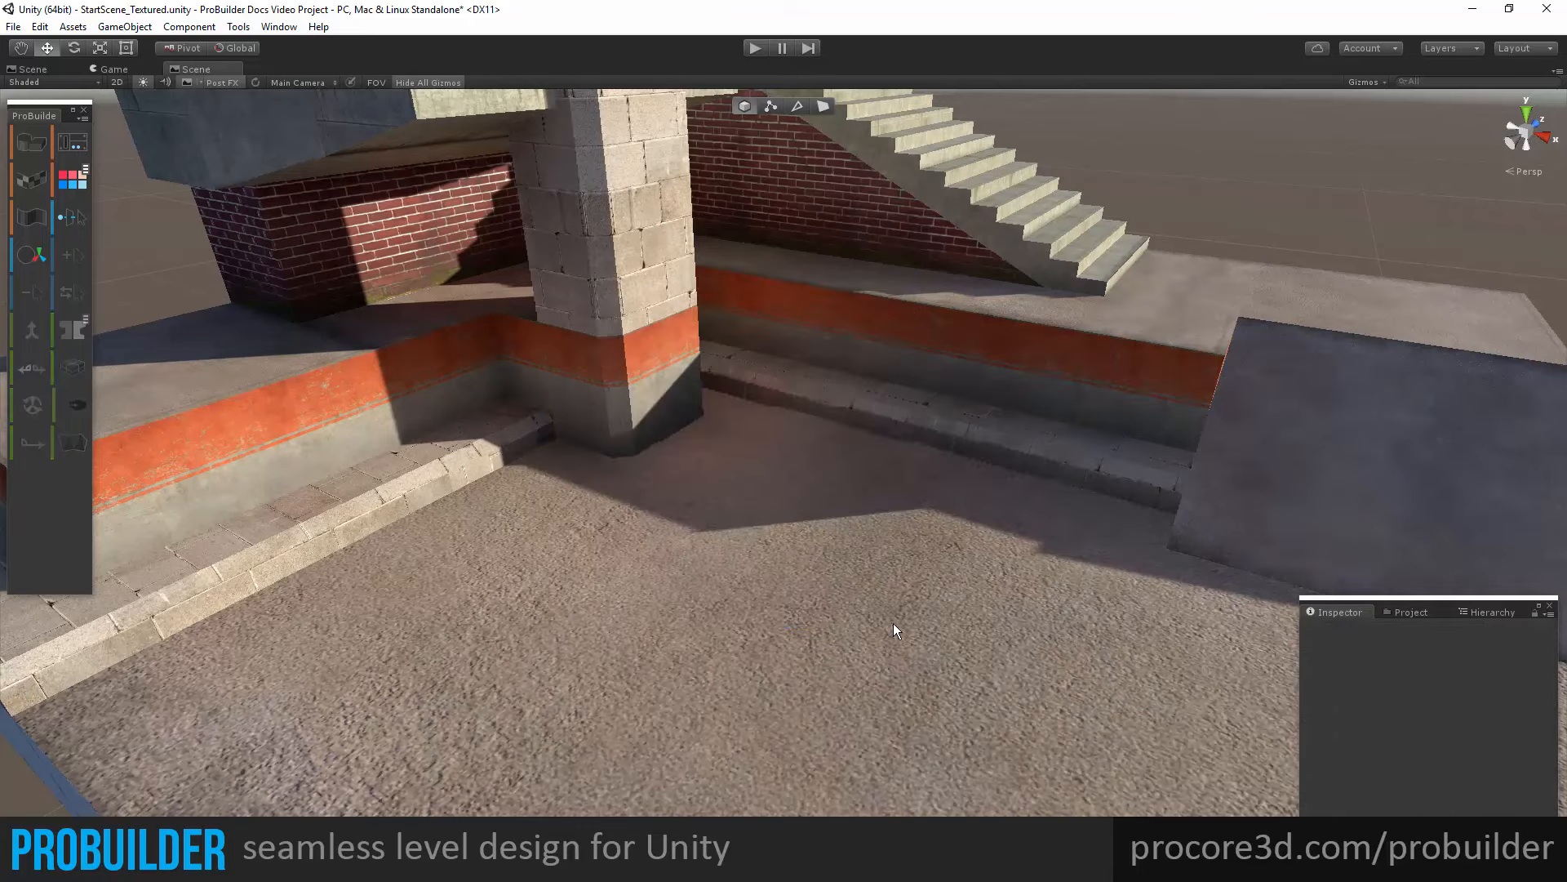
scroll(835, 557, "down", 3)
scroll(825, 555, "down", 5)
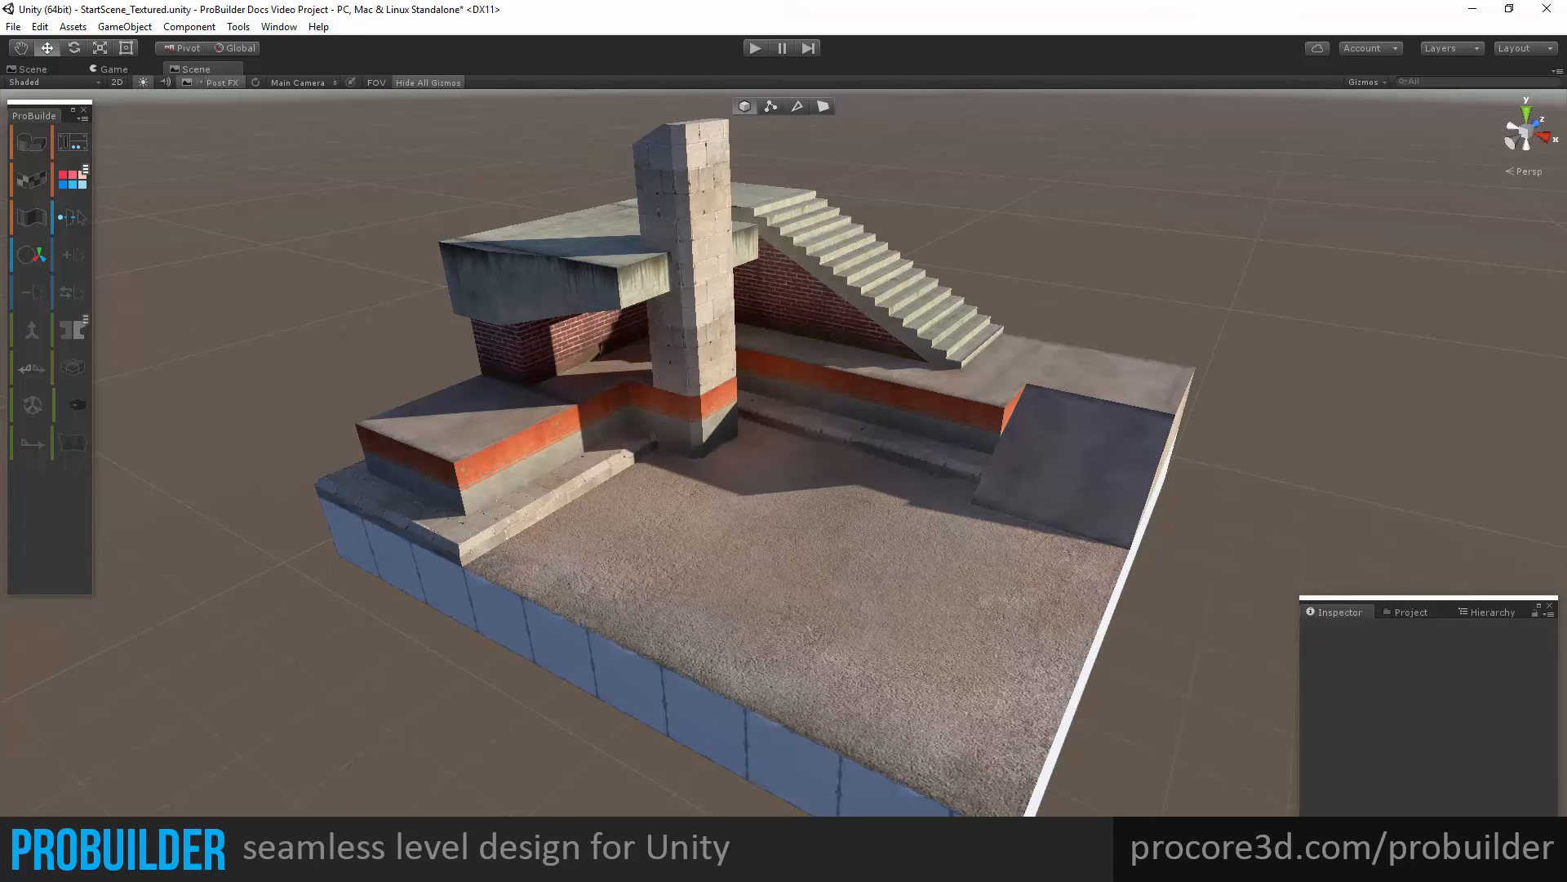
Switch to the browser with the ProBuilder documentation and look through the Edge Actions page from Bridge Edges to Extrude Edges.
key("alt+Tab")
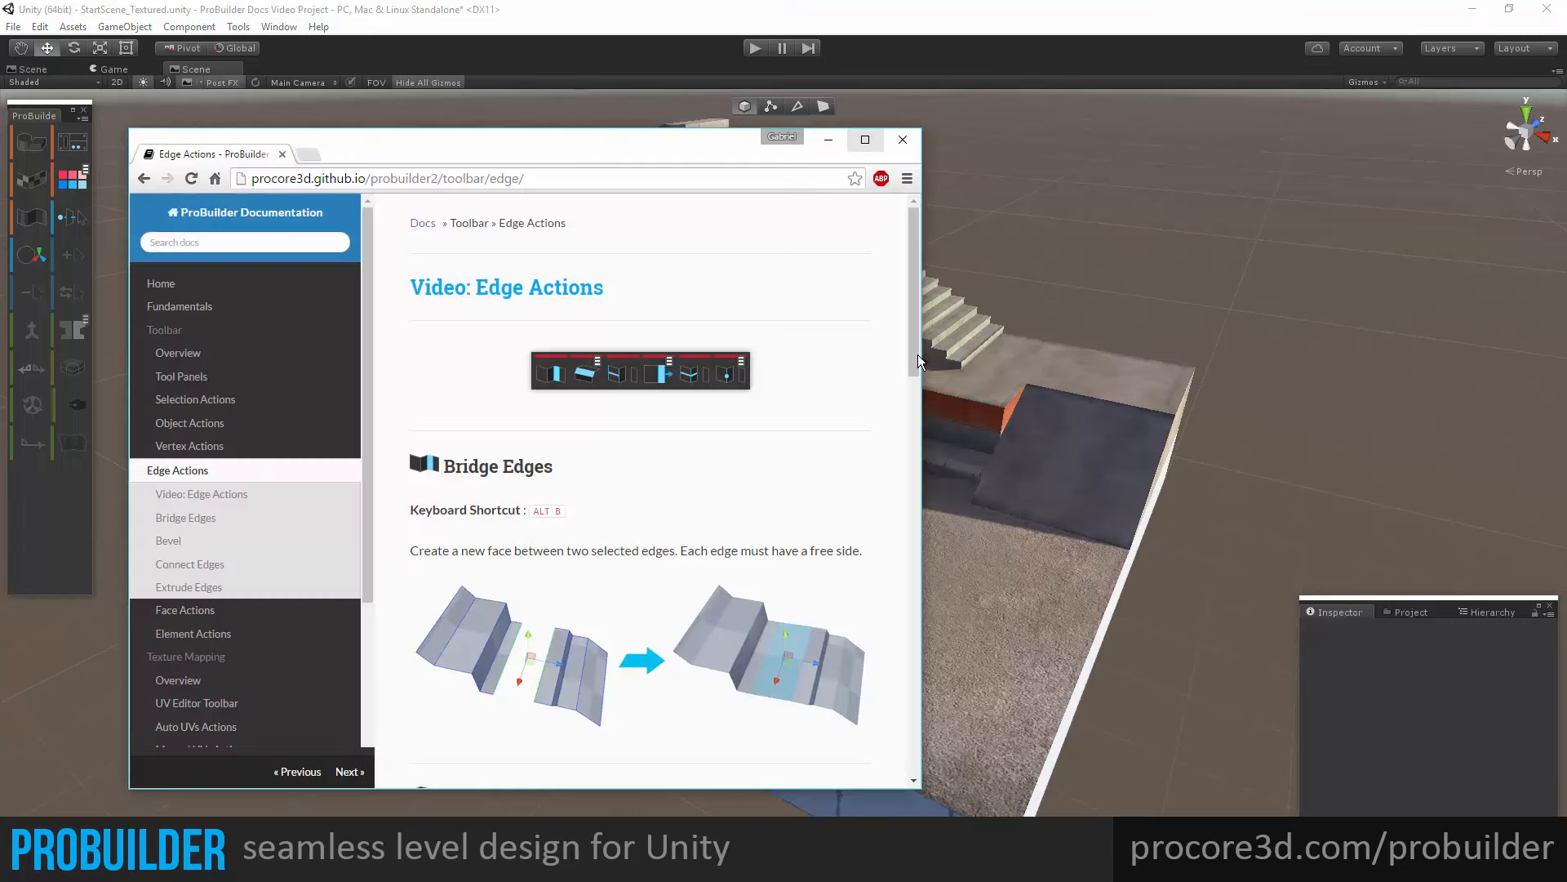
scroll(816, 483, "down", 9)
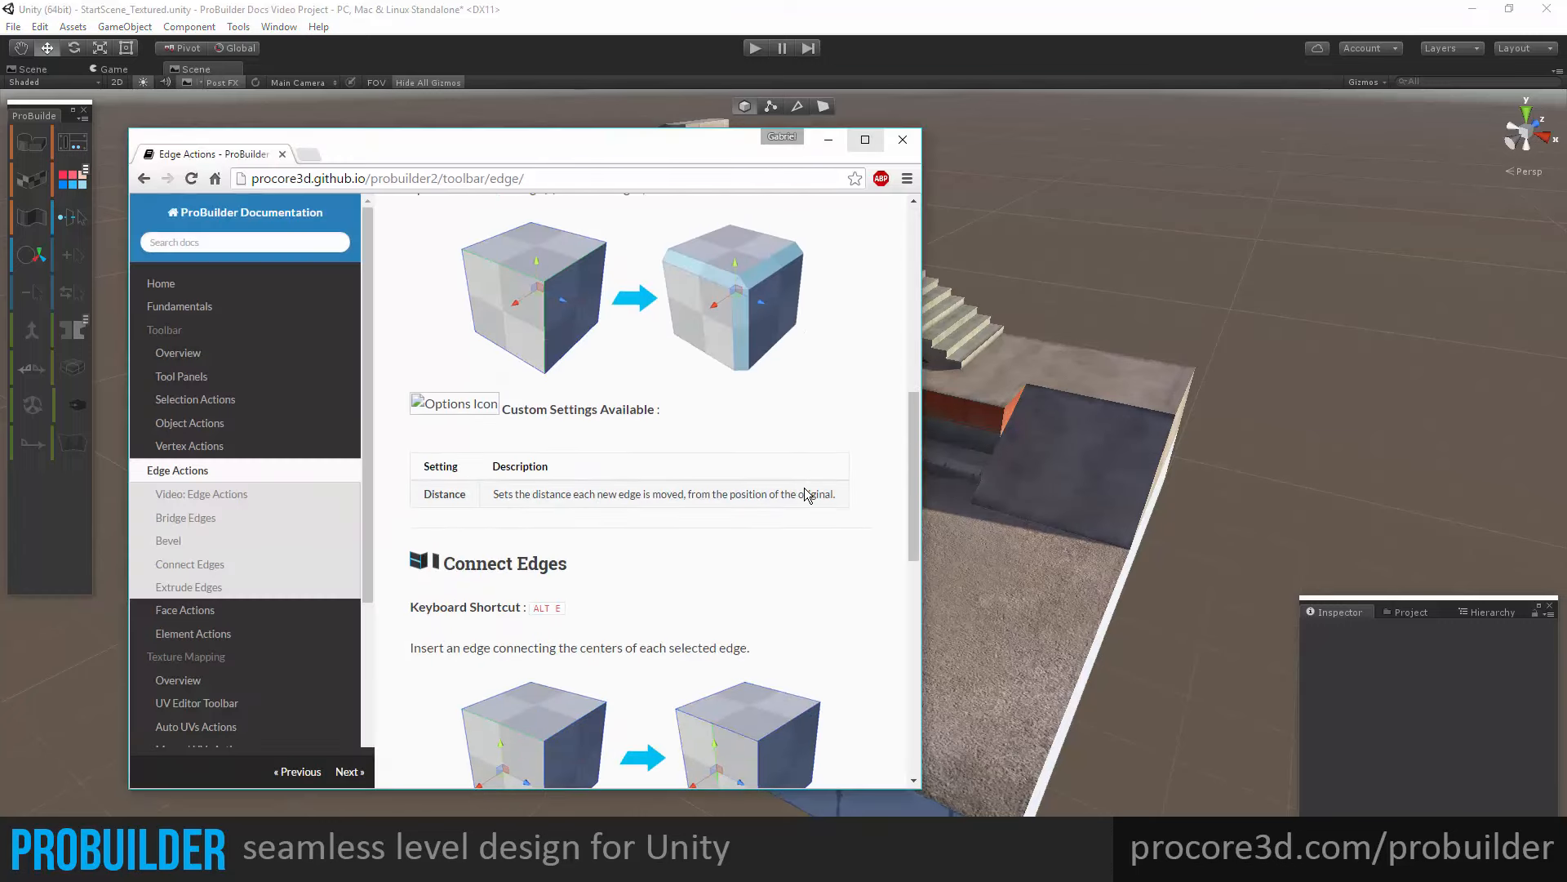
scroll(803, 490, "down", 8)
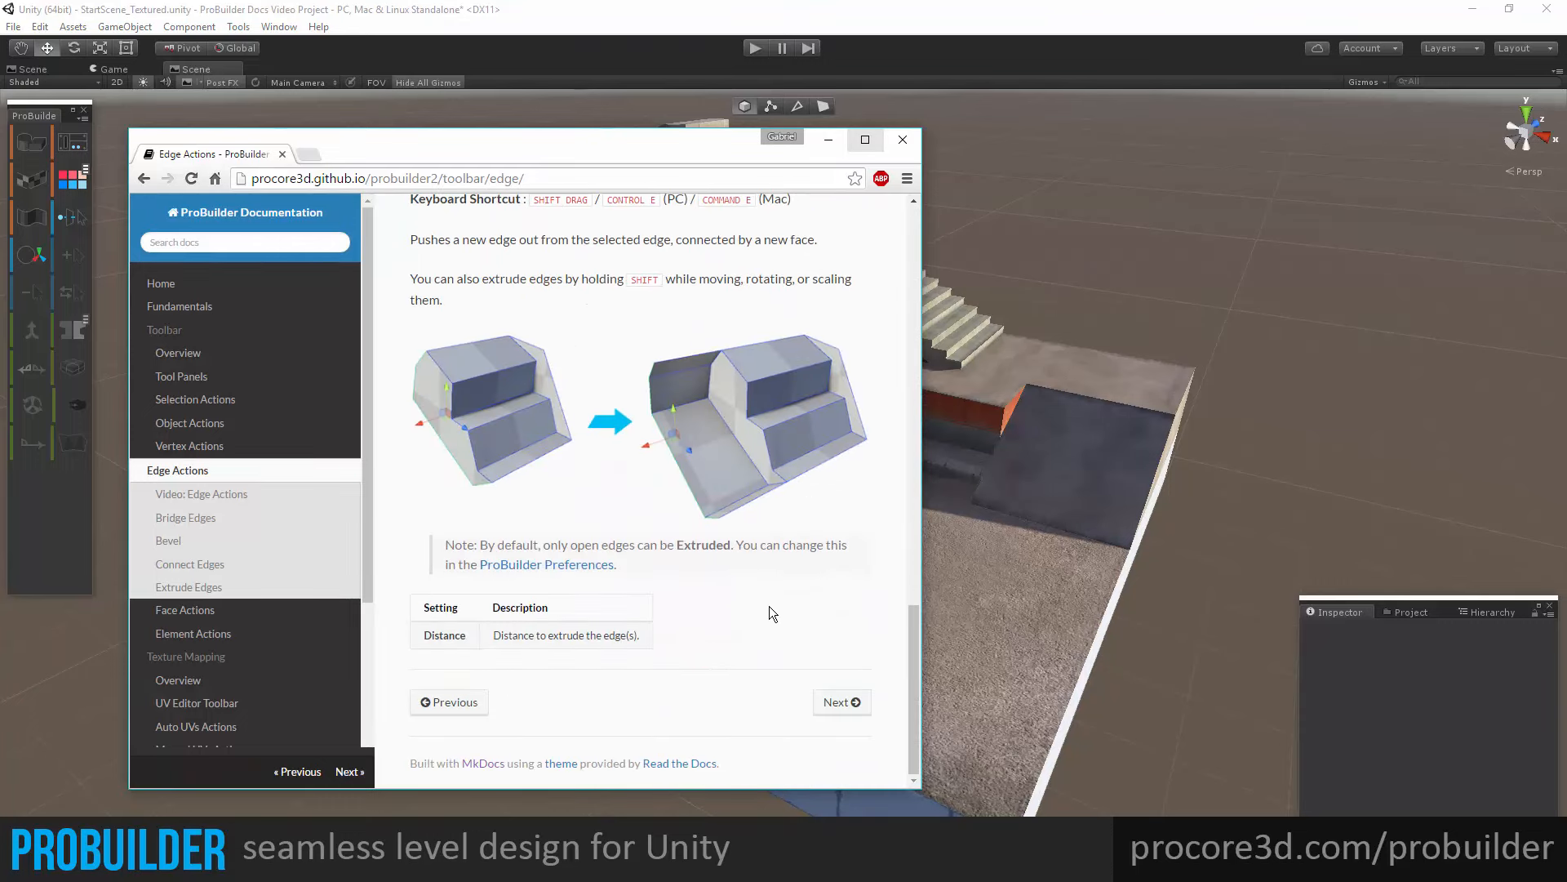
scroll(764, 611, "up", 6)
scroll(756, 608, "down", 3)
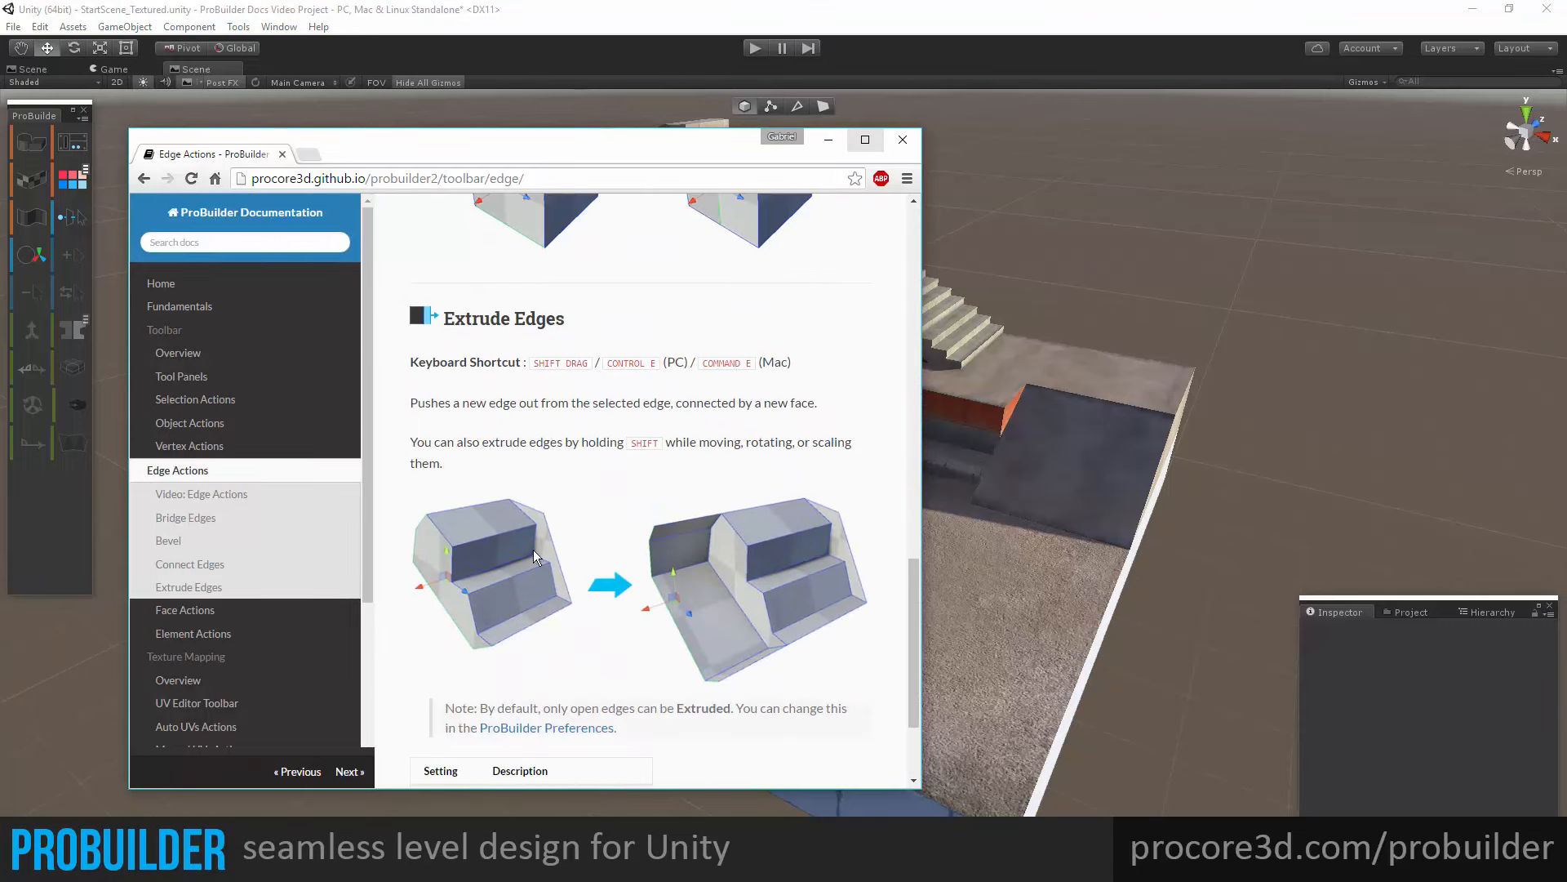
Follow the ProBuilder Preferences link in the Extrude Edges note and return to the Edge Actions page's Bridge Edges and Bevel sections.
scroll(576, 545, "down", 2)
left_click(572, 565)
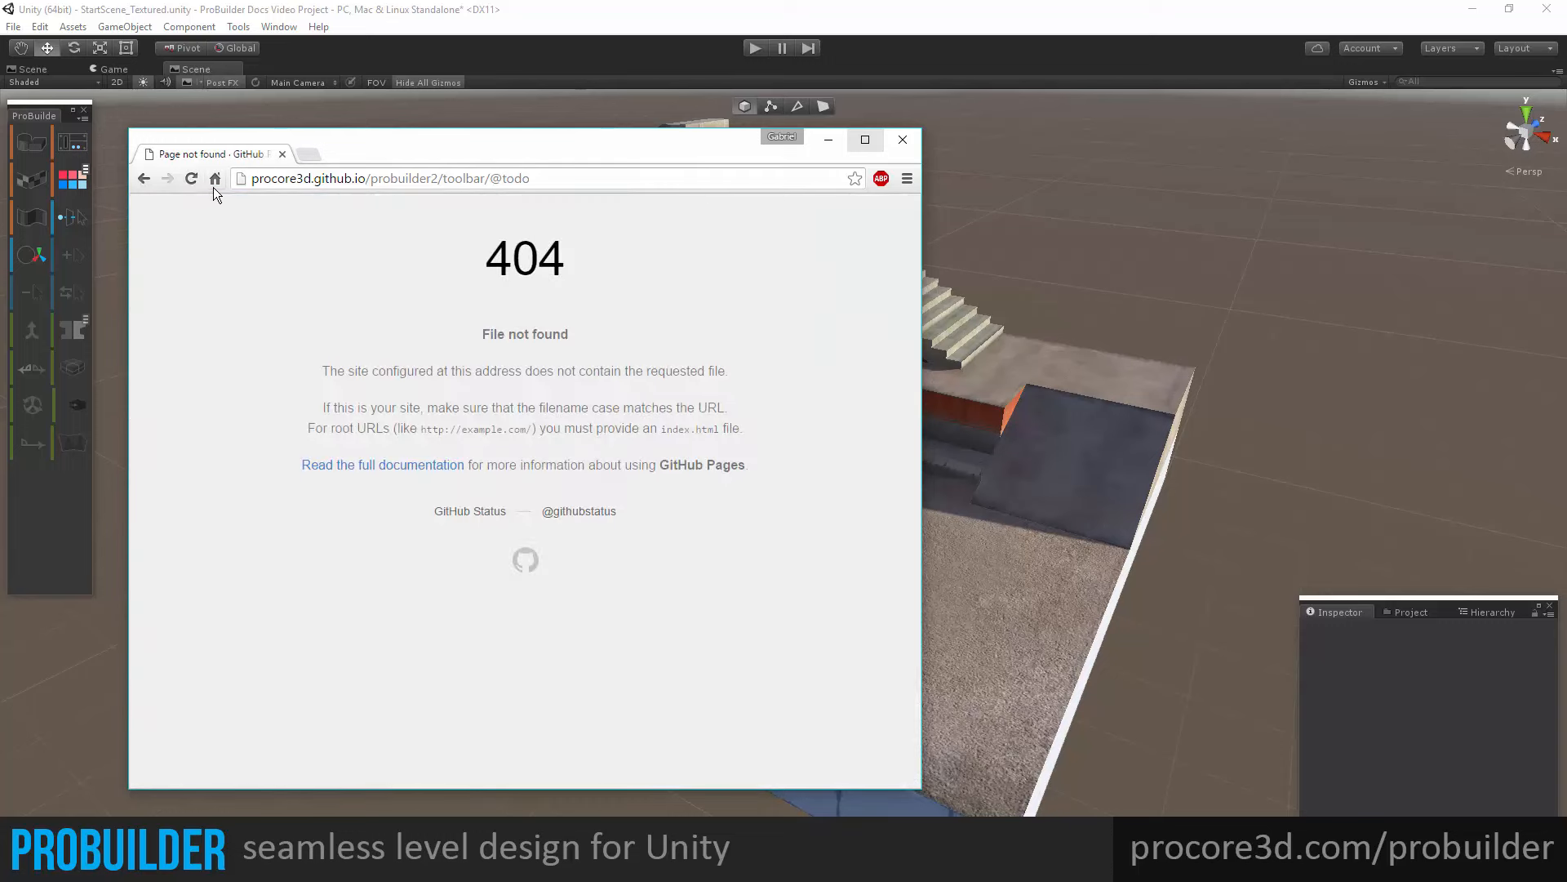
left_click(144, 178)
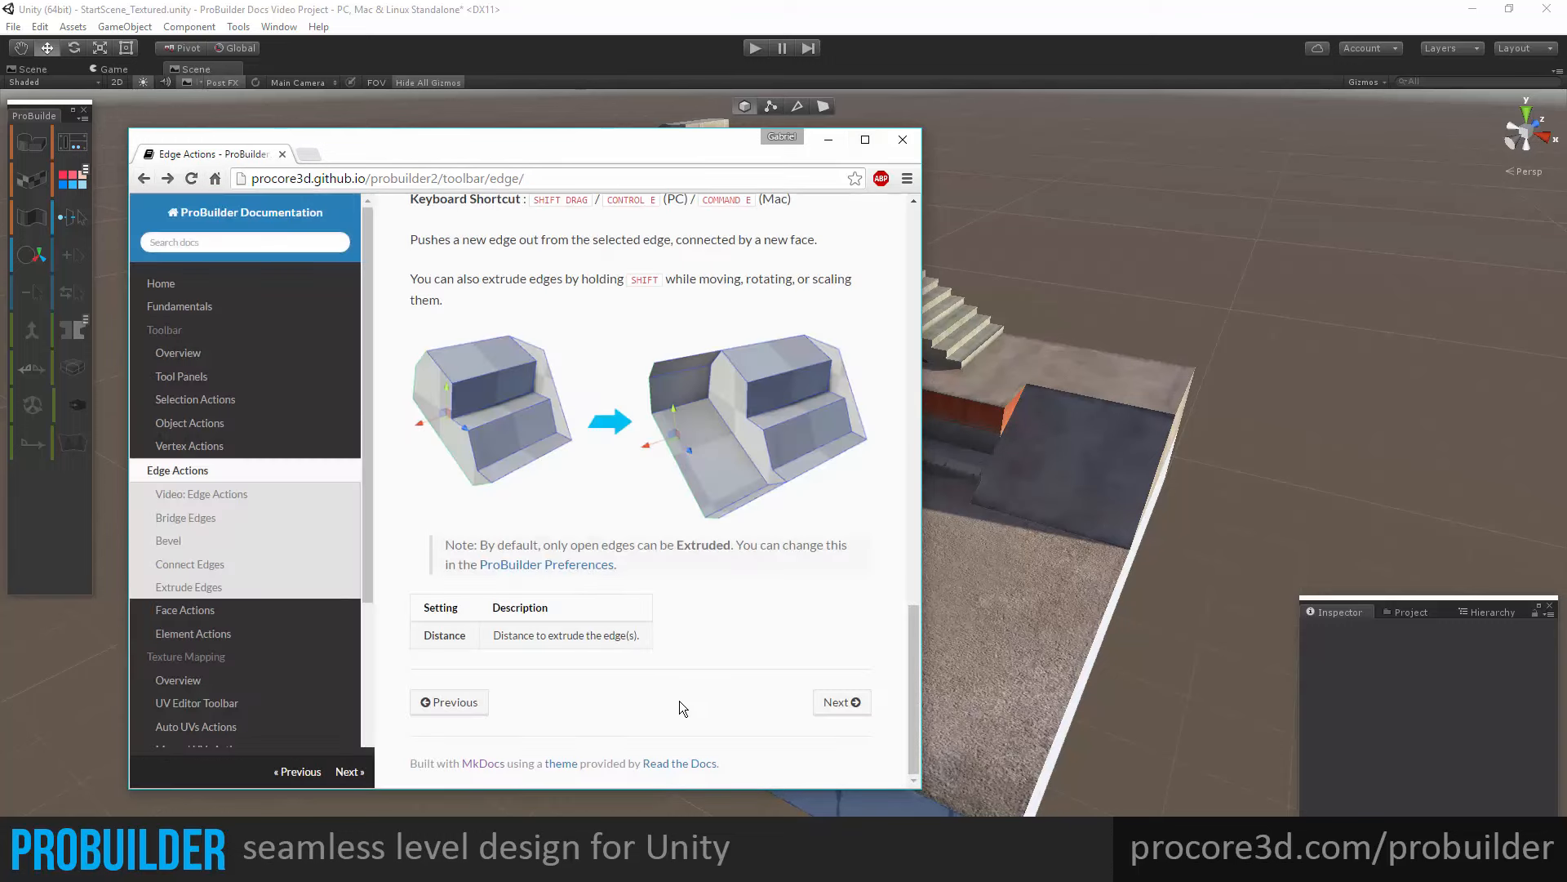
scroll(669, 694, "up", 15)
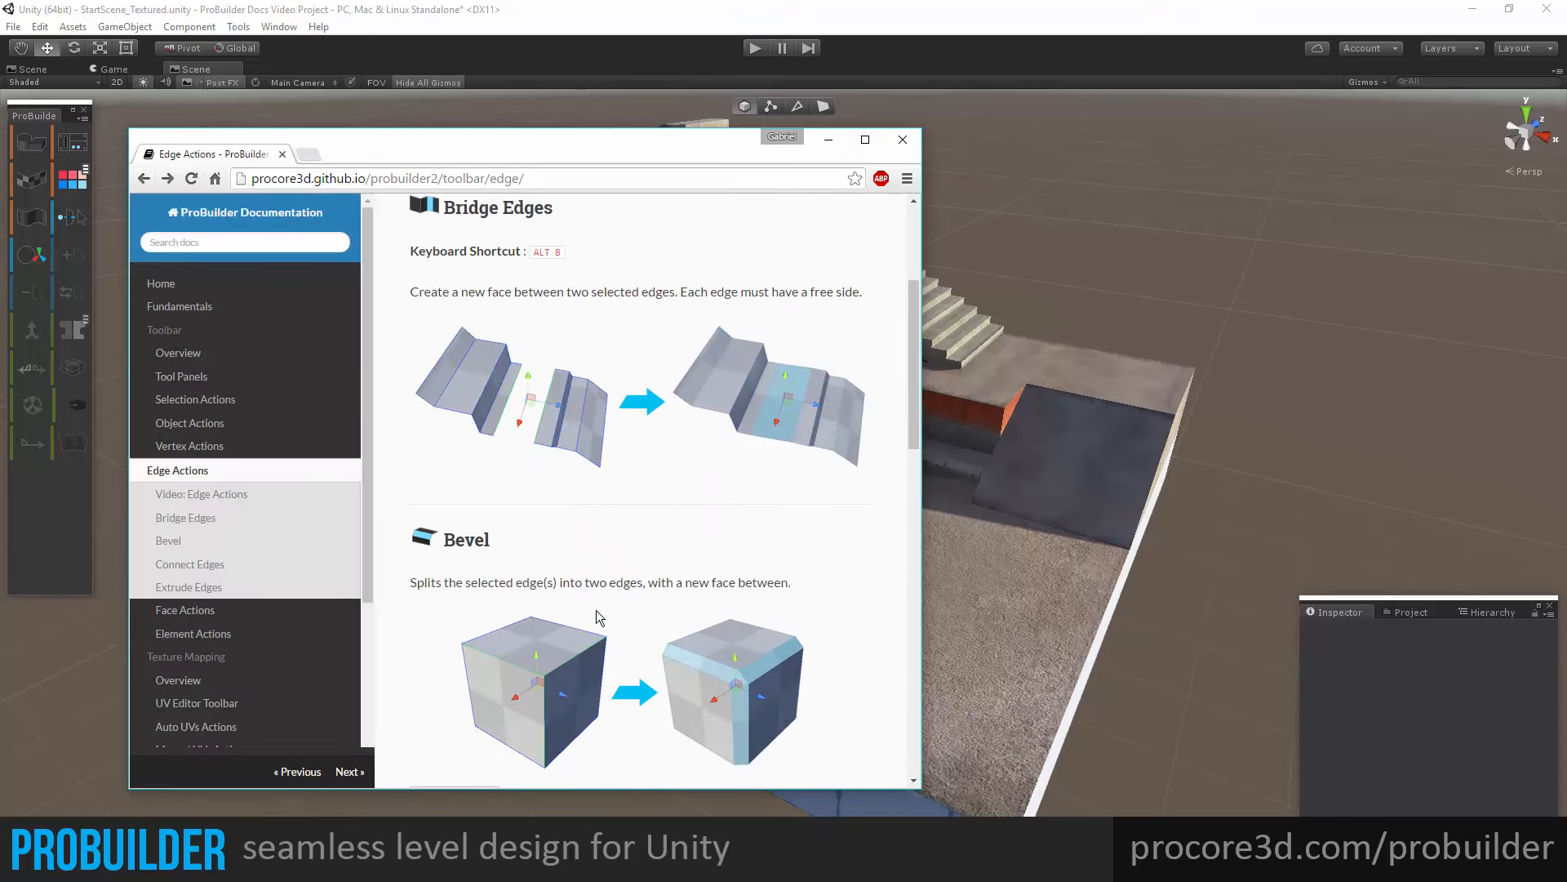
Open the Selection Actions page and follow the "elements" link in its Select Hidden table to read about element editing.
left_click(214, 398)
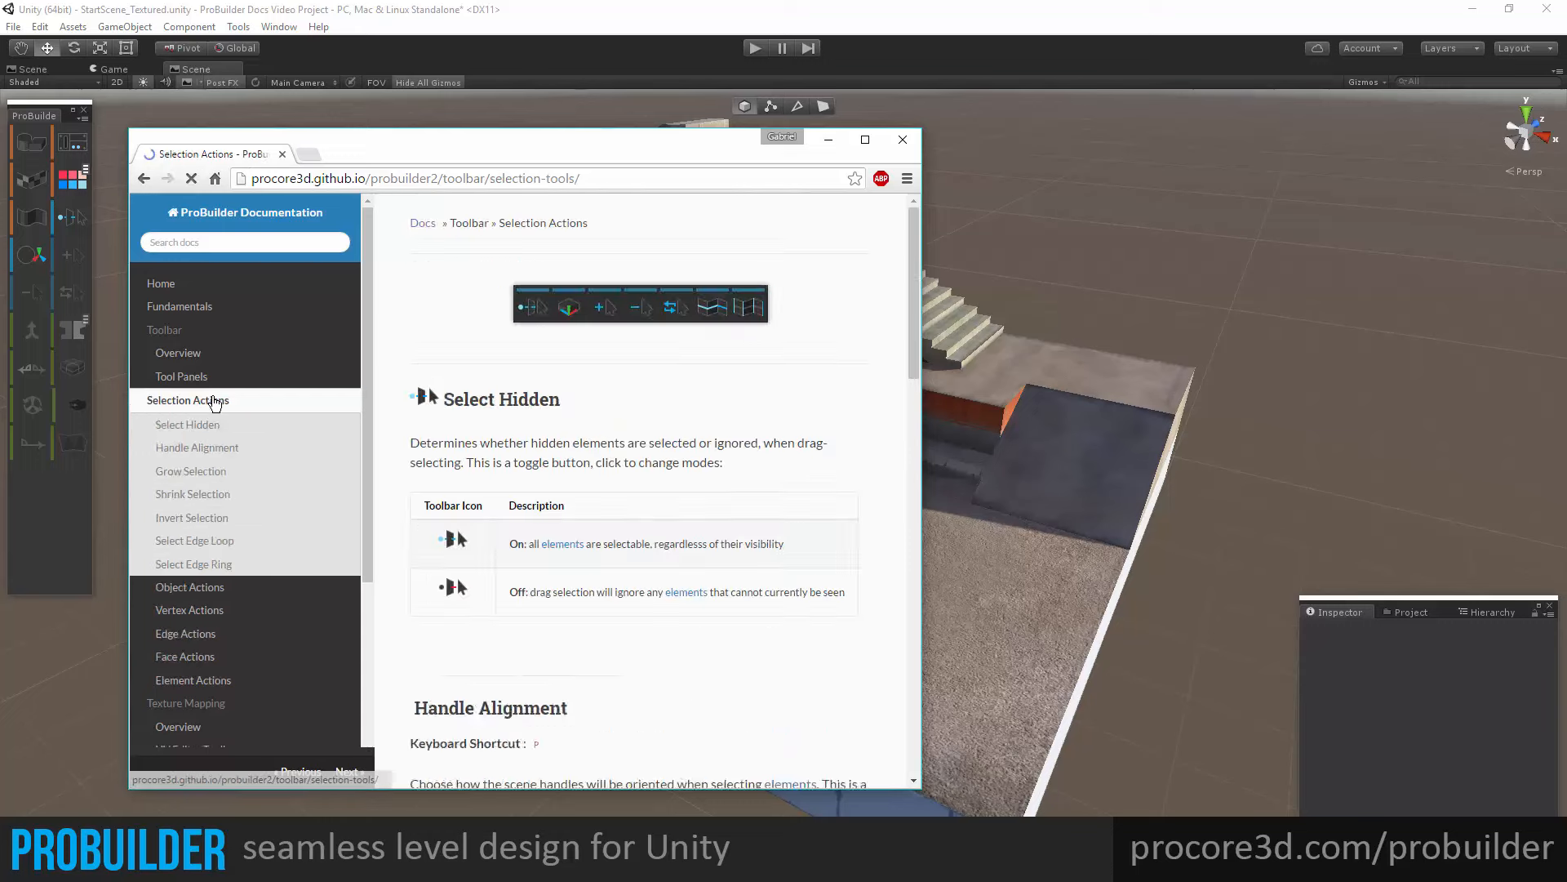
left_click(574, 547)
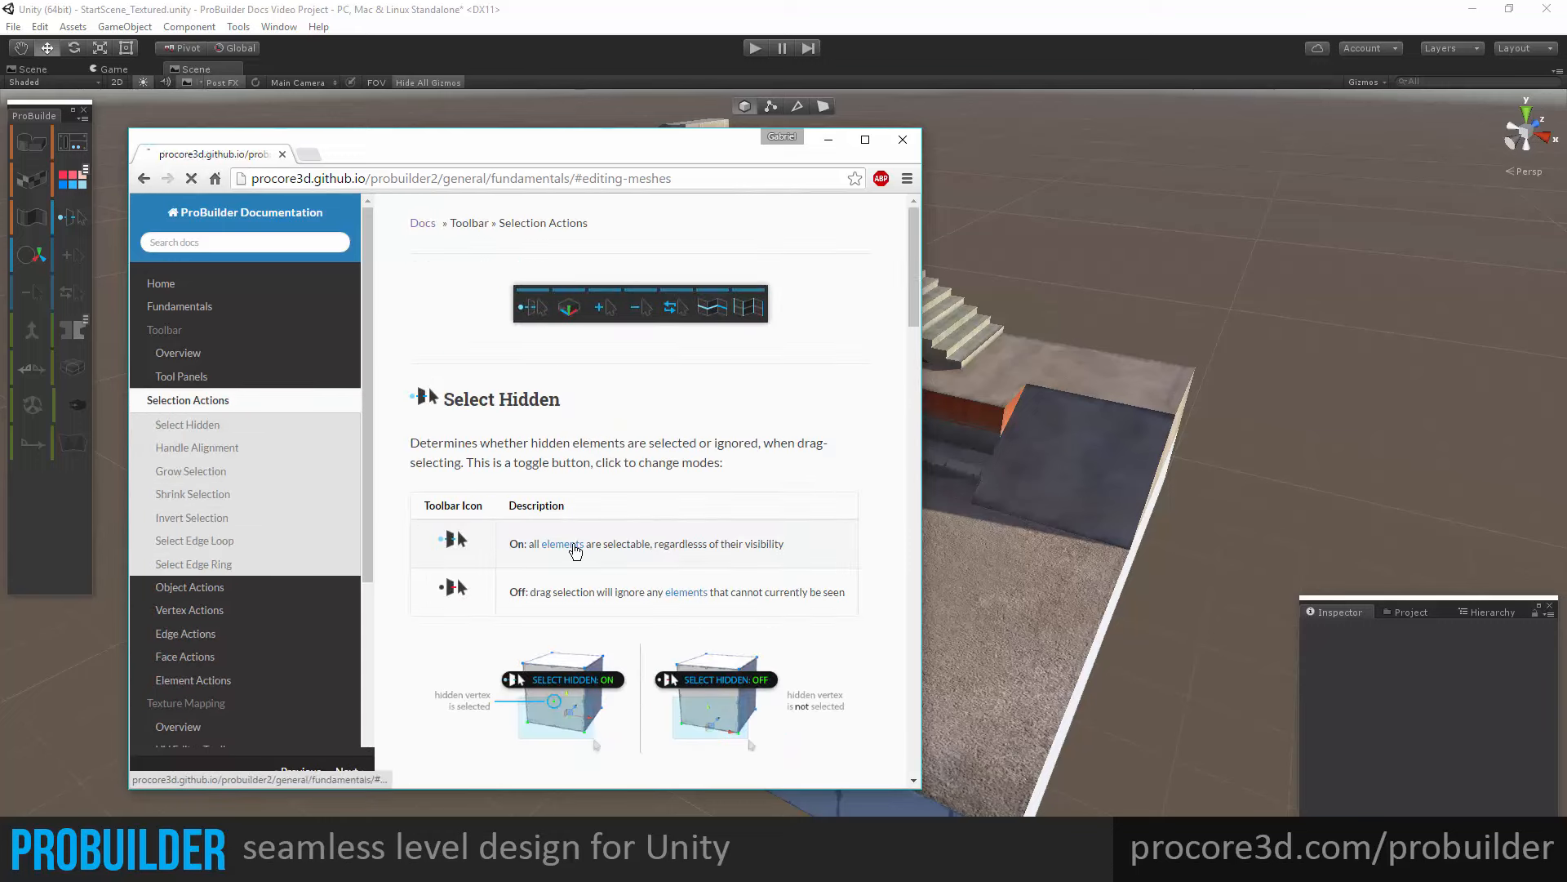
scroll(659, 523, "down", 4)
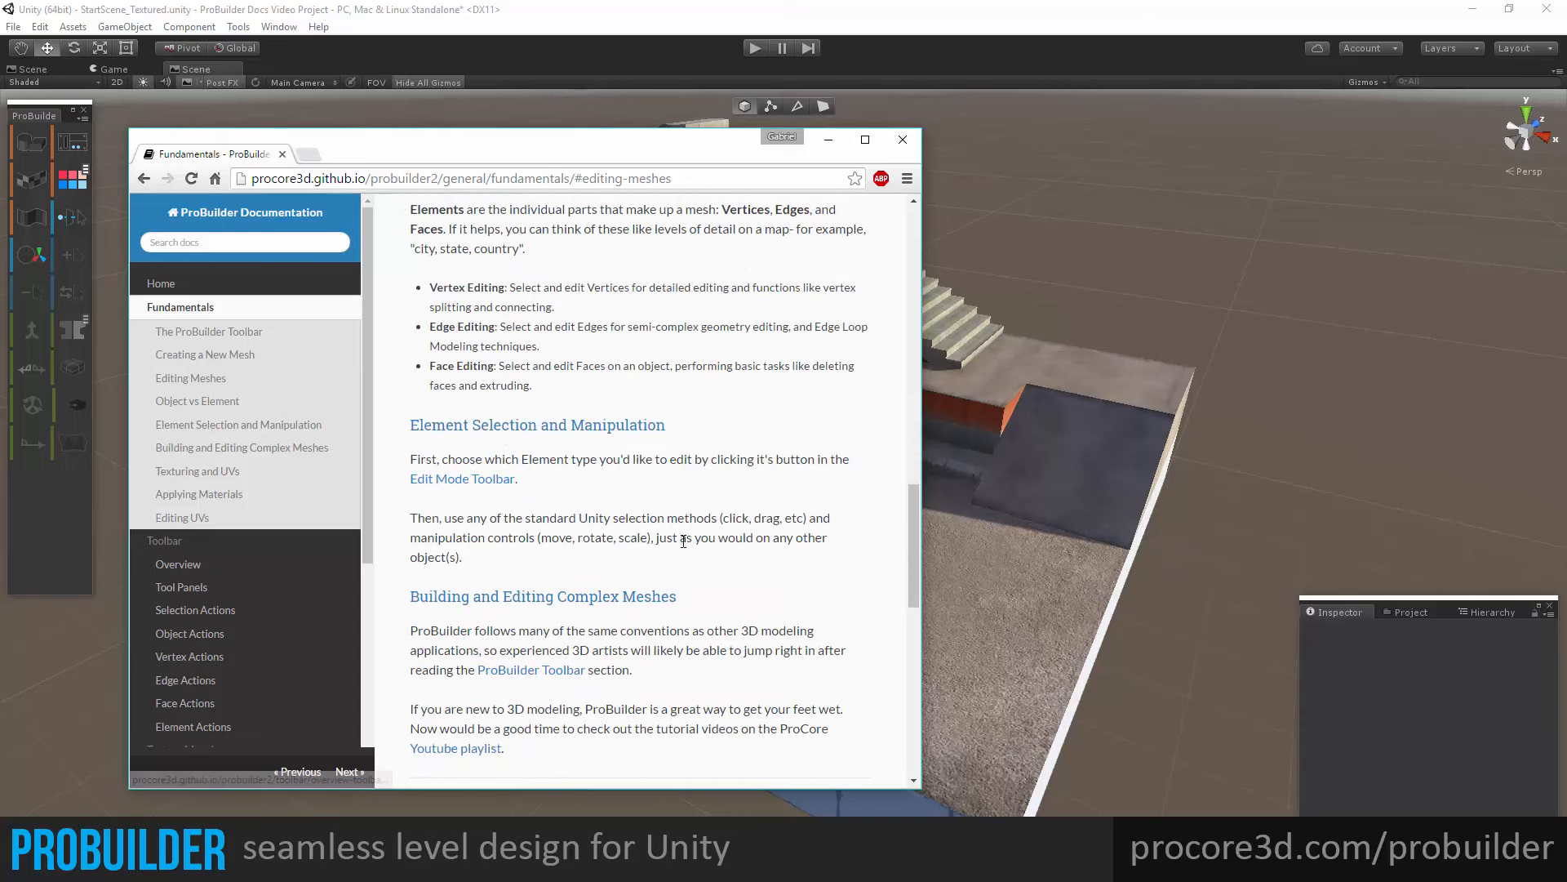
Look through the Fundamentals page's sections on the ProBuilder Toolbar, creating a new mesh and editing meshes.
scroll(693, 570, "up", 12)
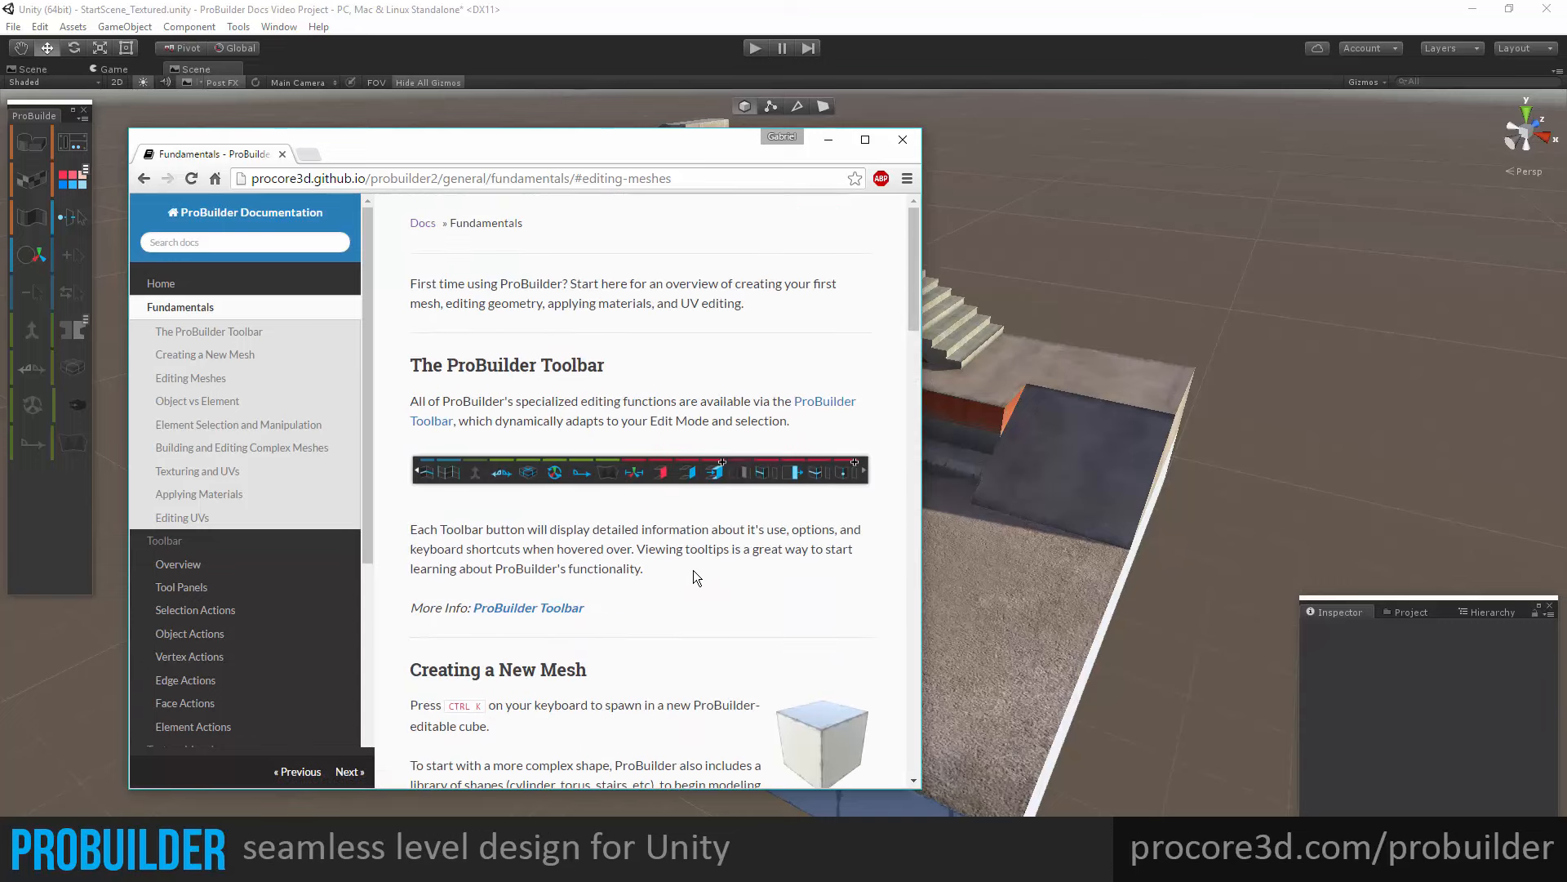
scroll(693, 570, "down", 1)
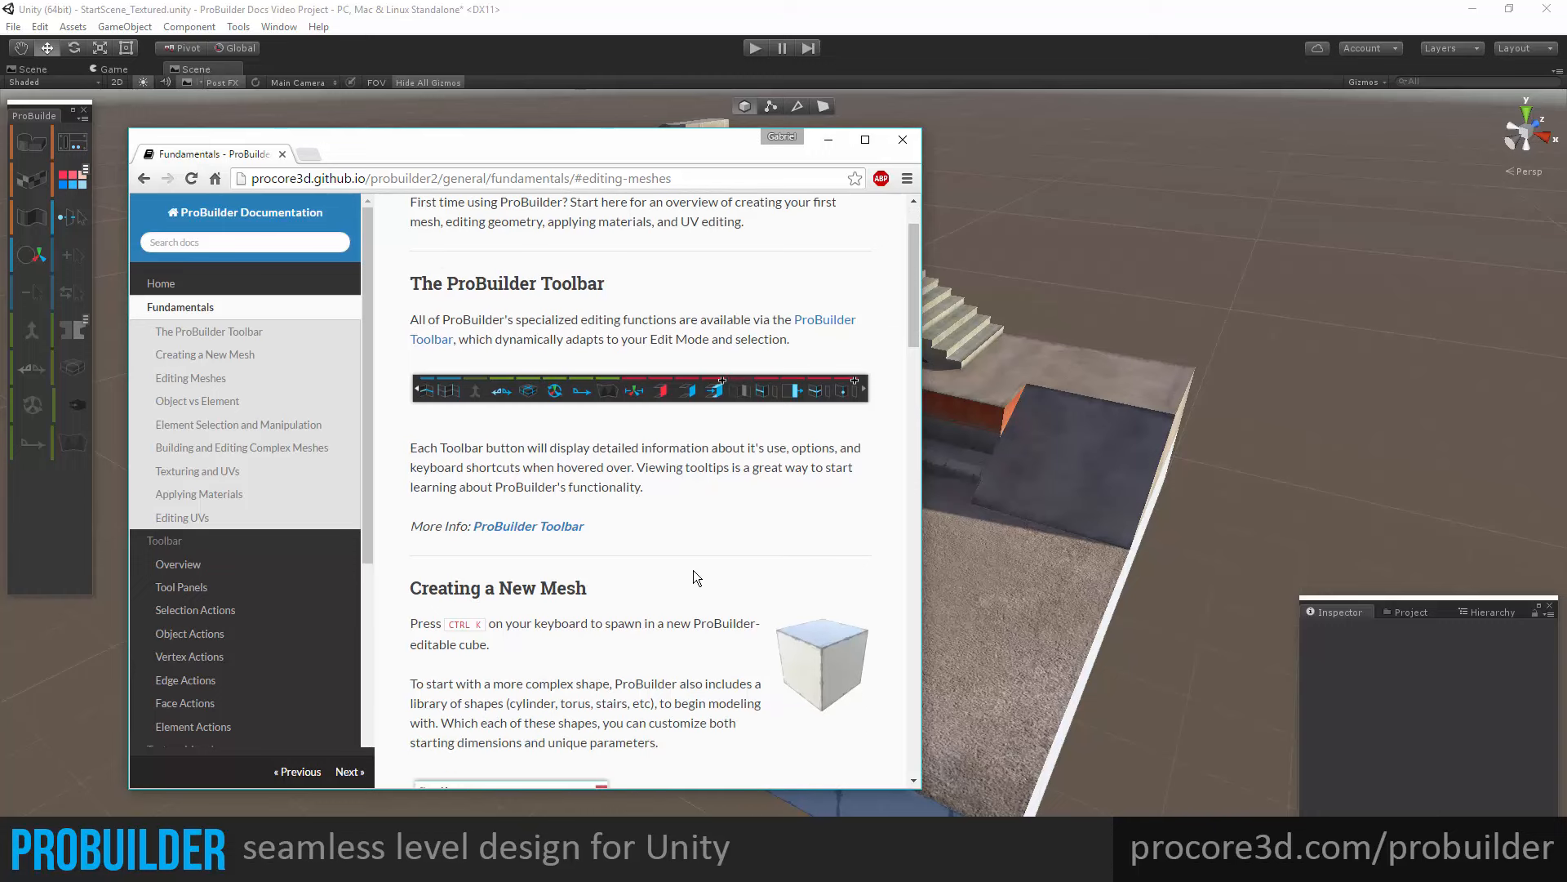
scroll(688, 610, "down", 4)
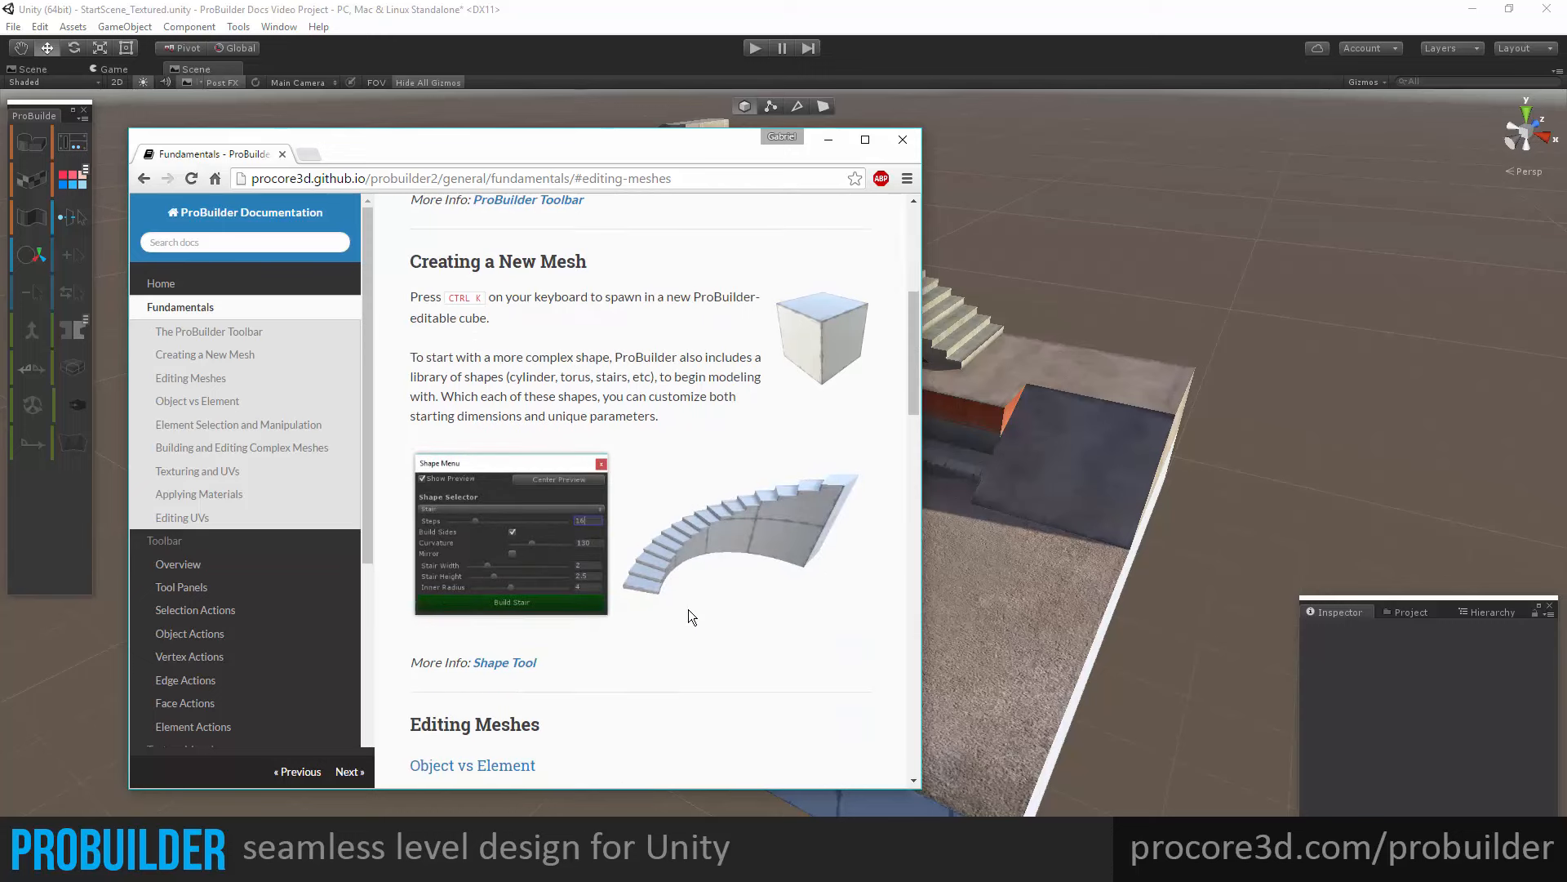
scroll(689, 610, "down", 4)
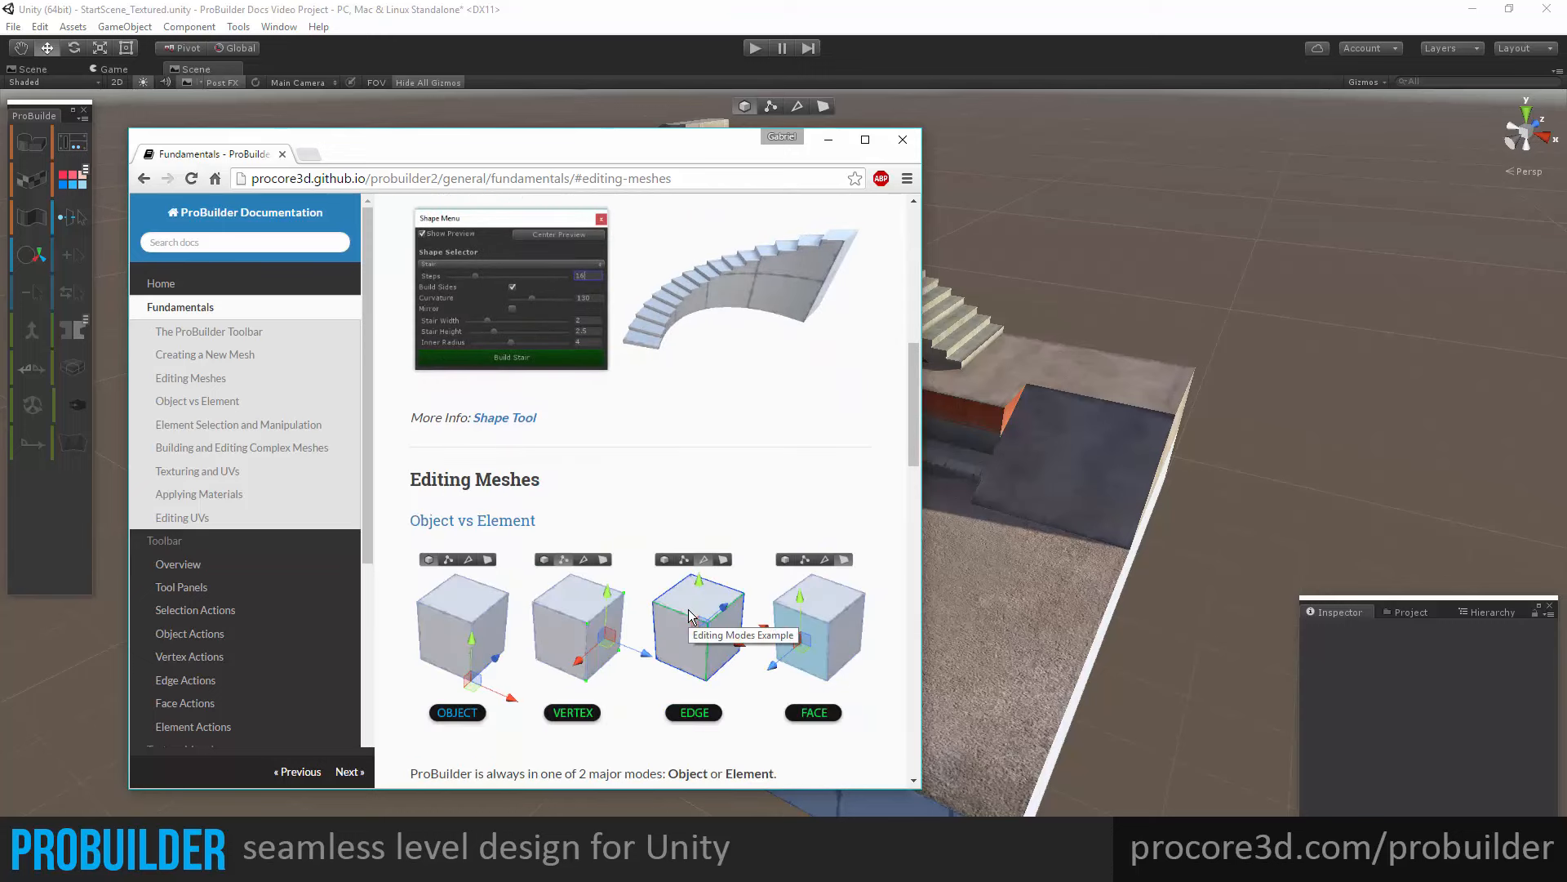
scroll(688, 617, "down", 1)
scroll(666, 568, "up", 7)
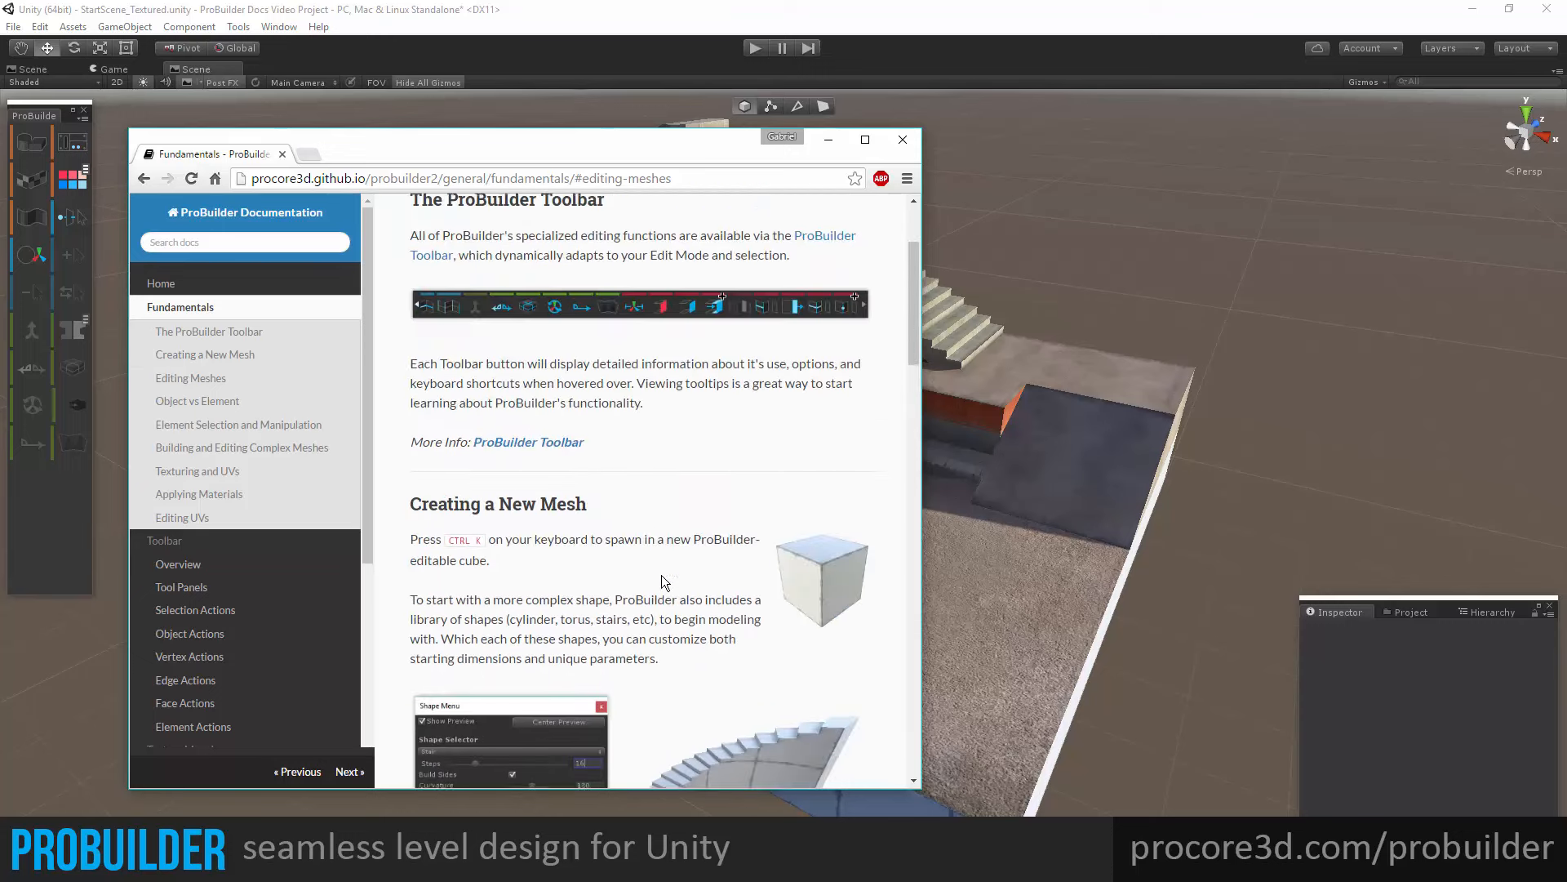
scroll(661, 575, "up", 2)
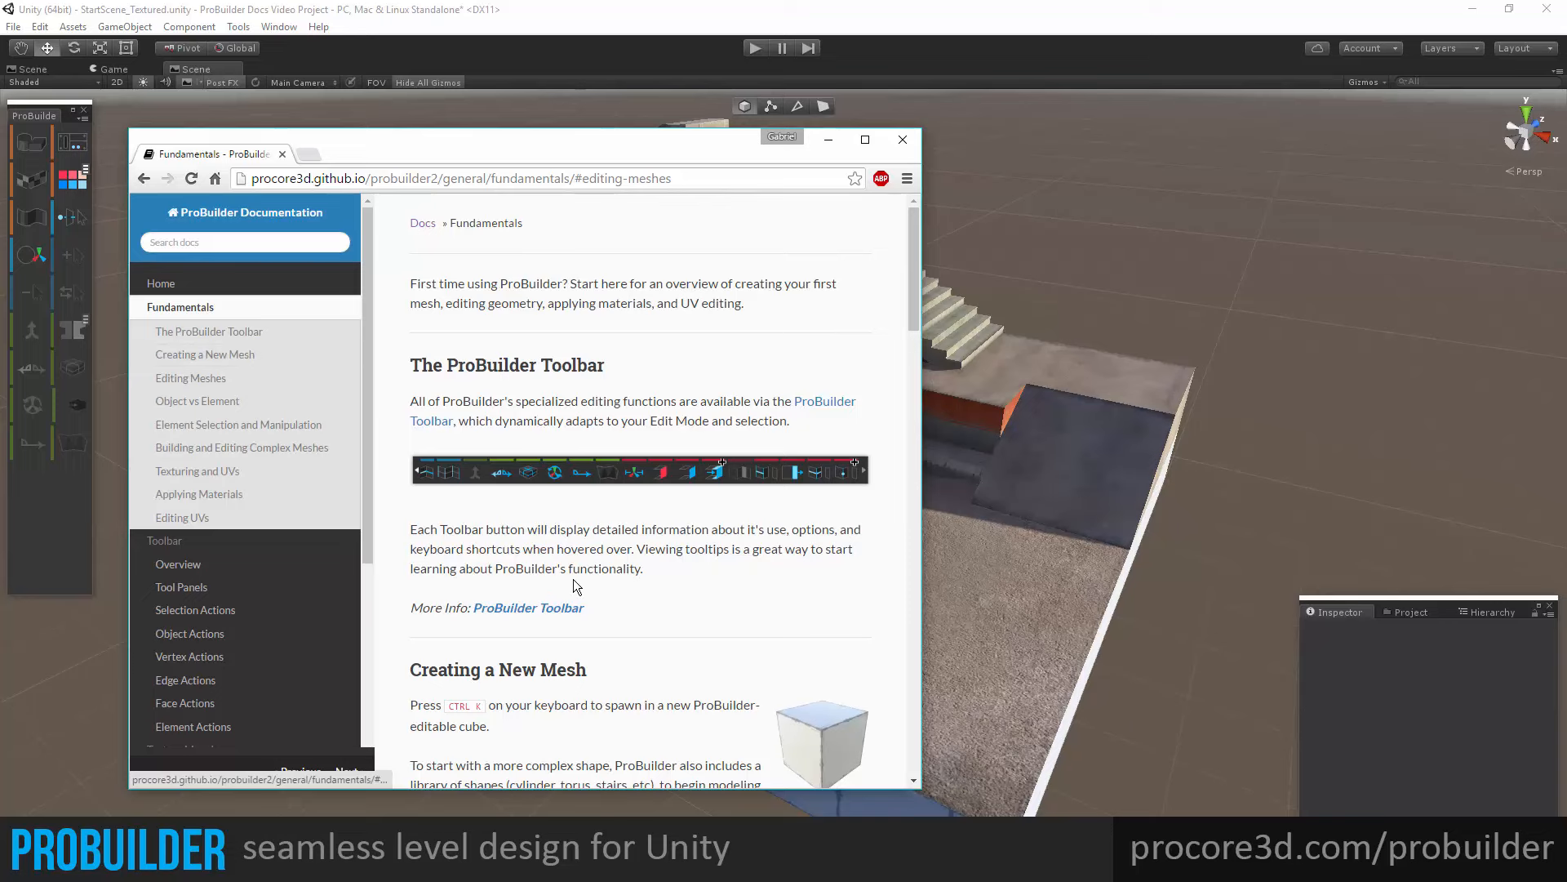
Open the Toolbar Overview page and read through its layout and Edit Mode Toolbar sections to the end.
left_click(196, 565)
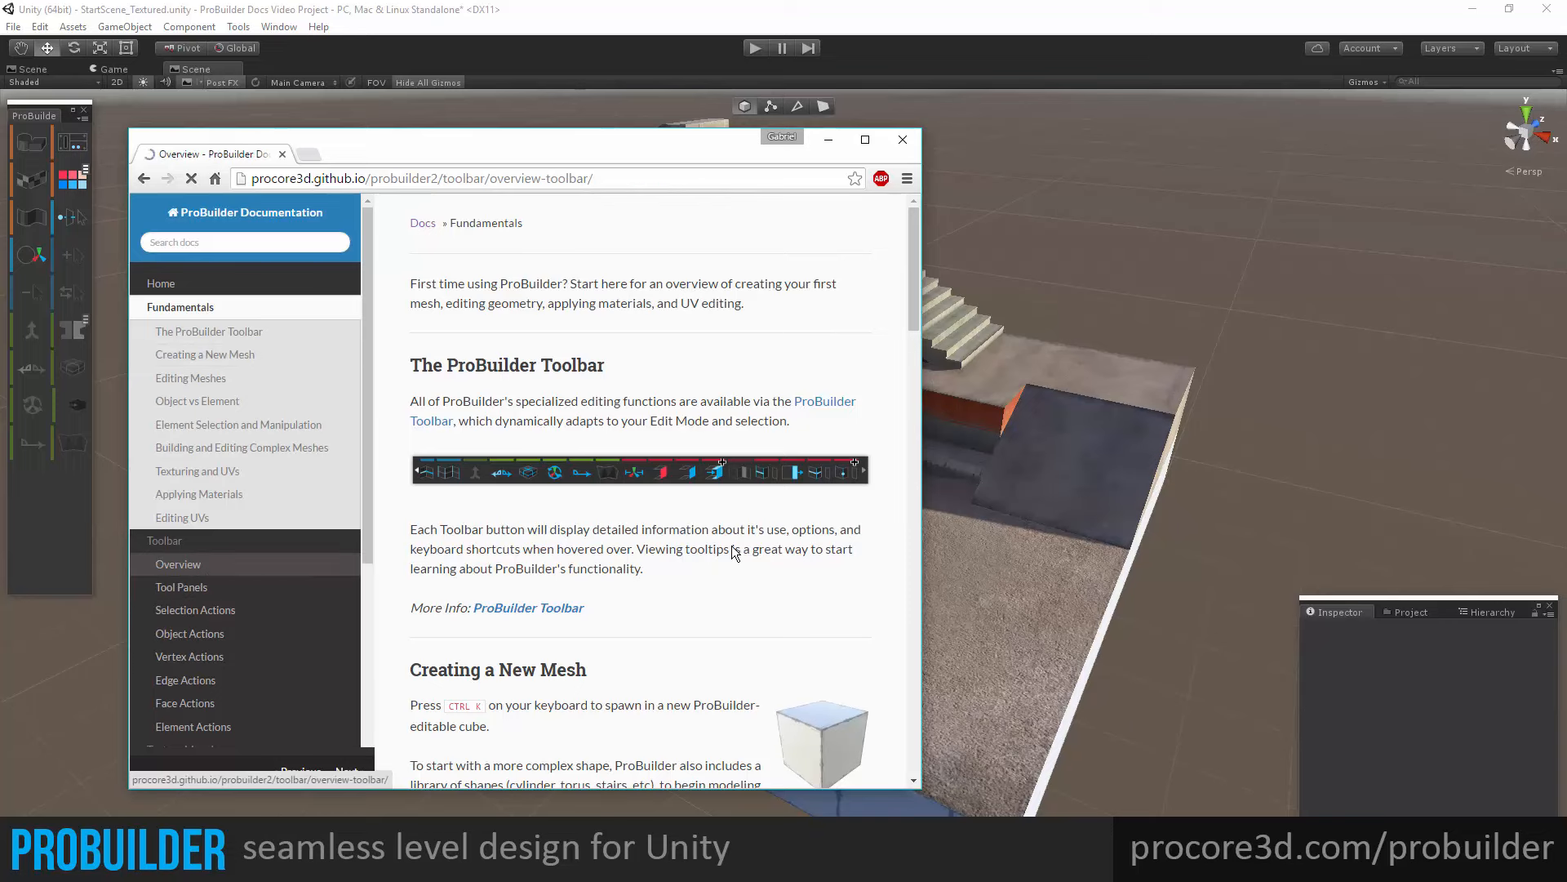
scroll(733, 549, "down", 7)
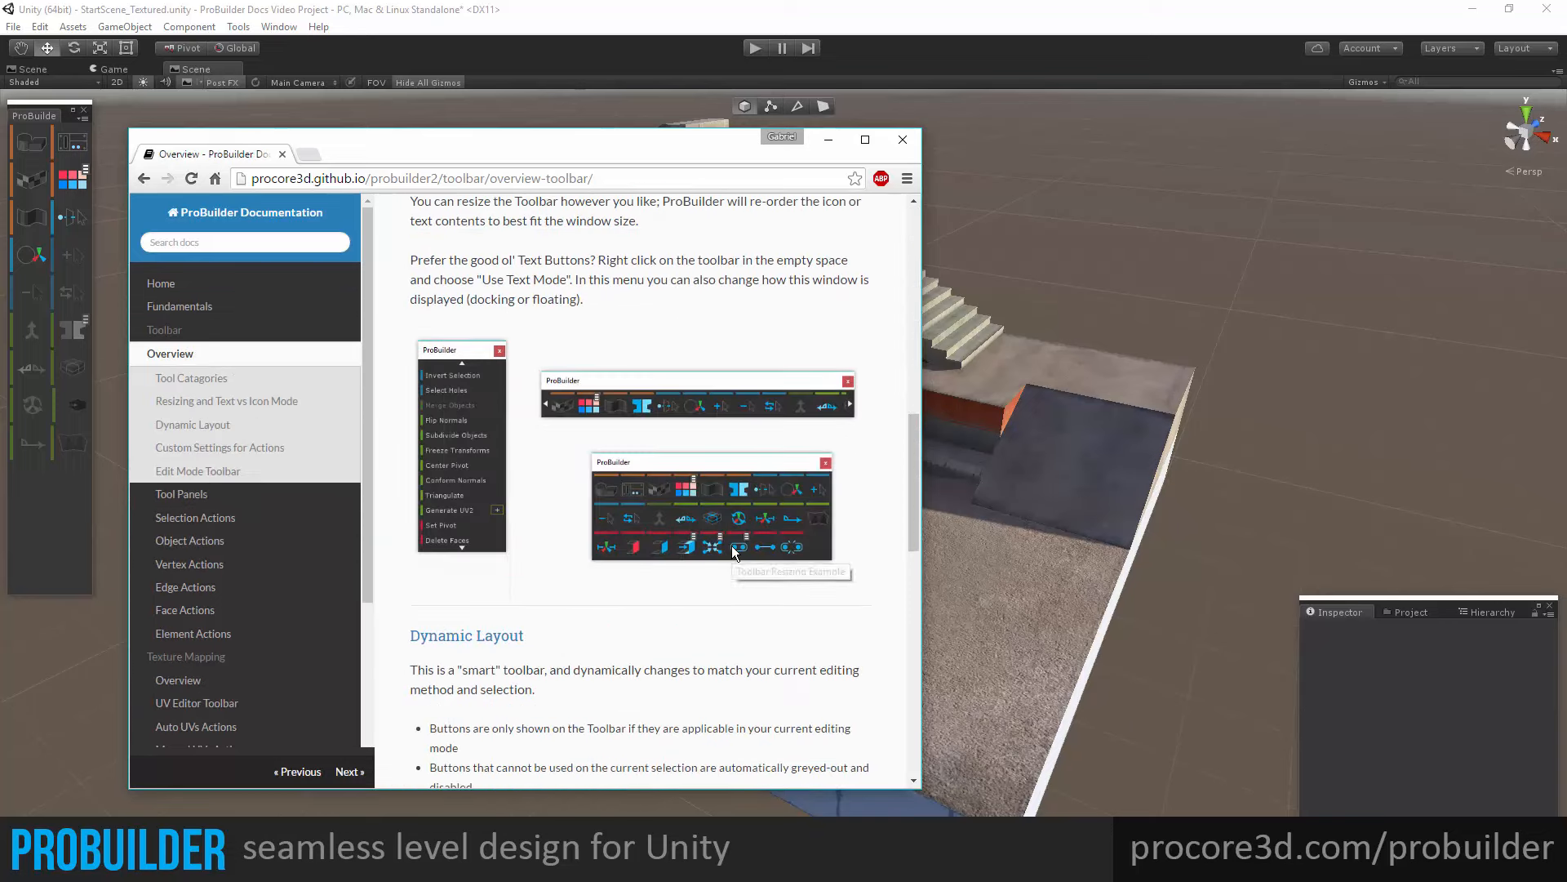
scroll(731, 546, "down", 12)
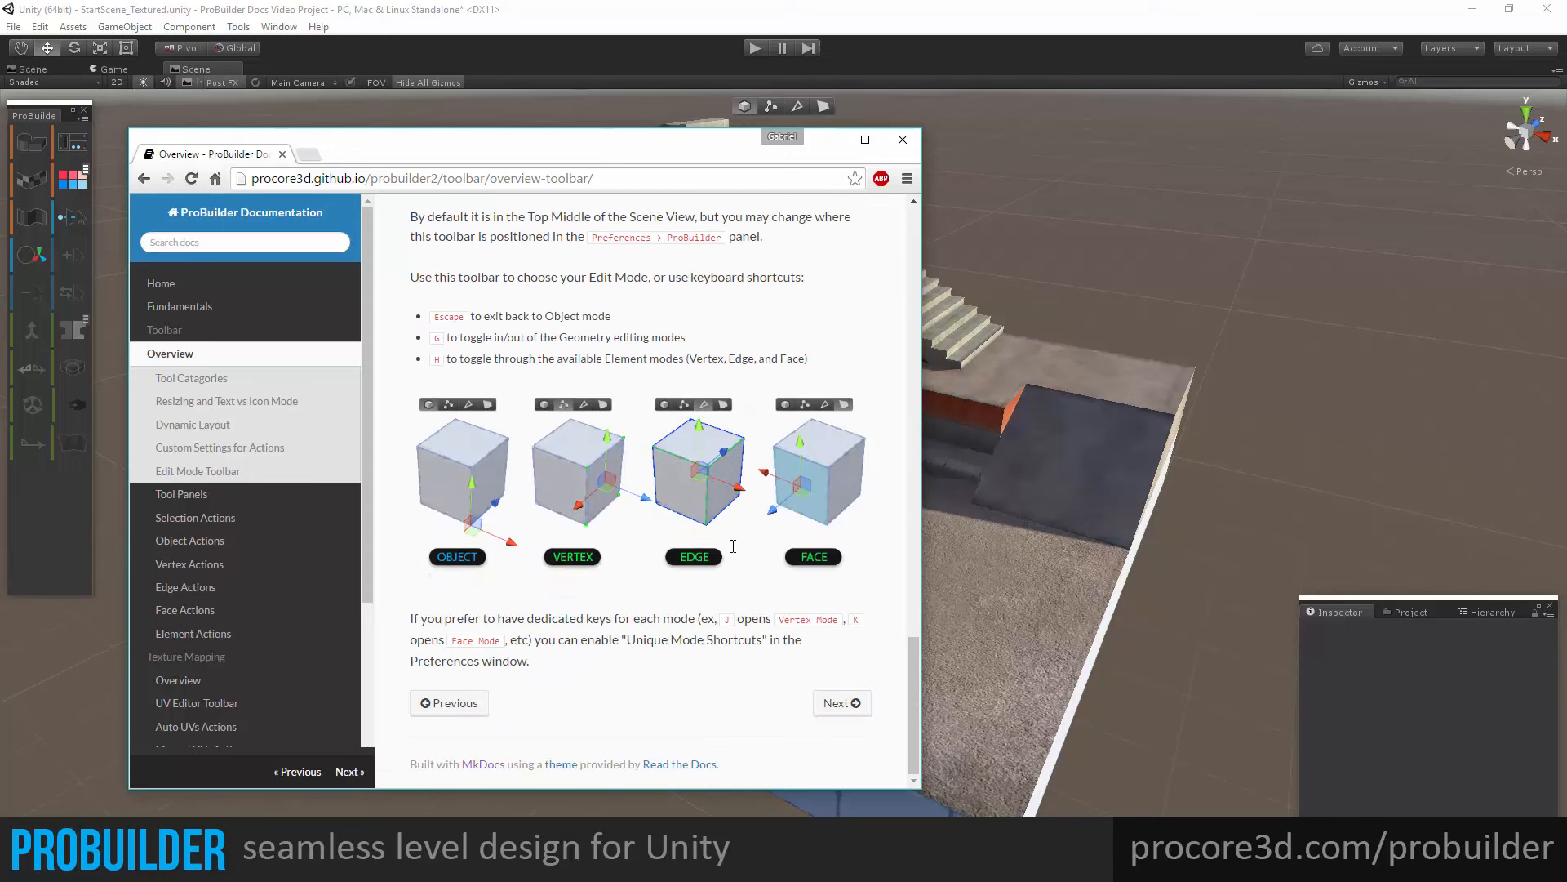